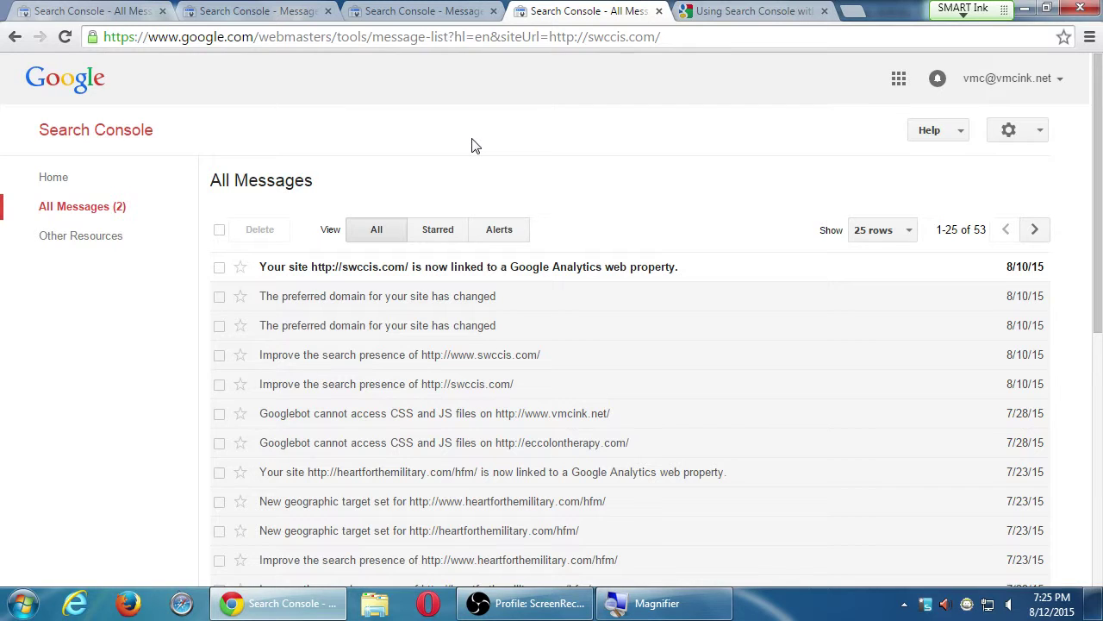
# - Open the Search Console home page and review the full list of website properties
pyautogui.click(68, 136)
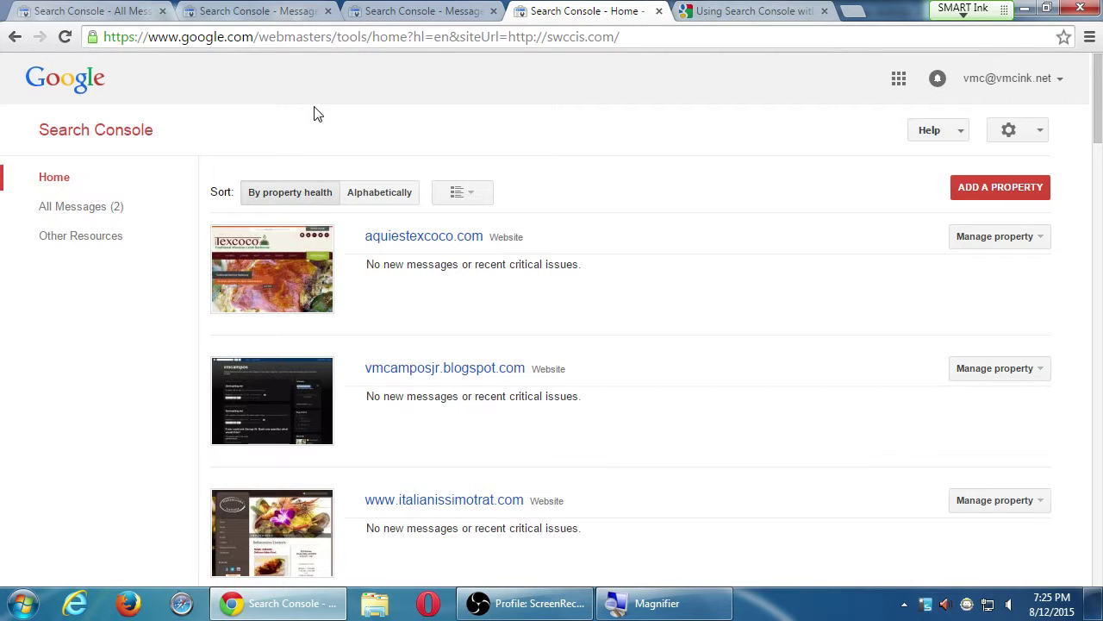
pyautogui.scroll(-15, 327, 190)
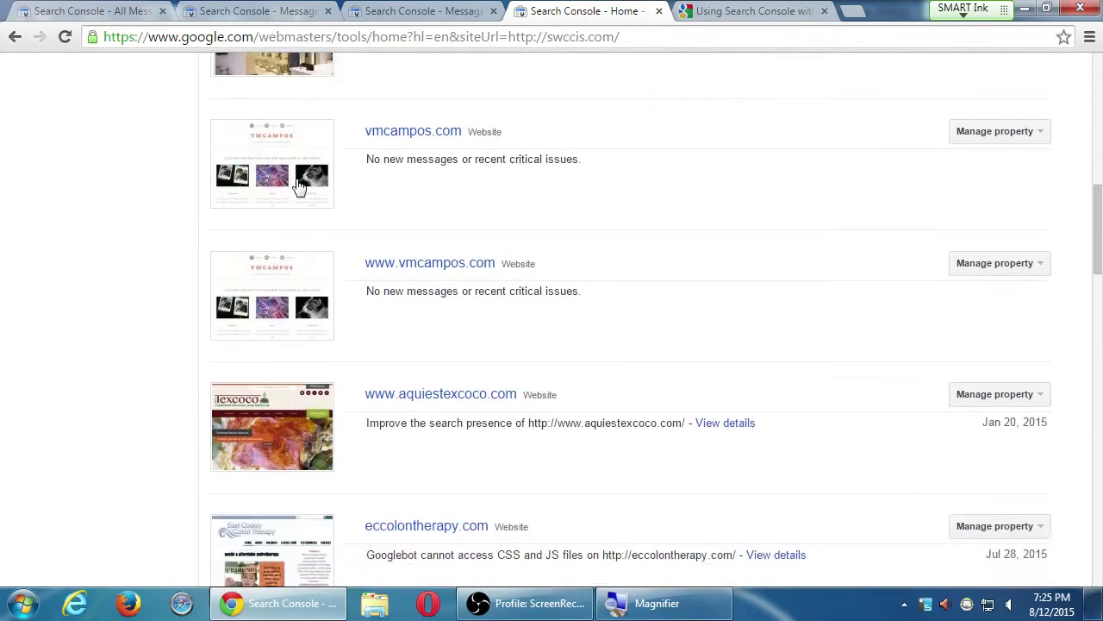
pyautogui.scroll(-5, 349, 270)
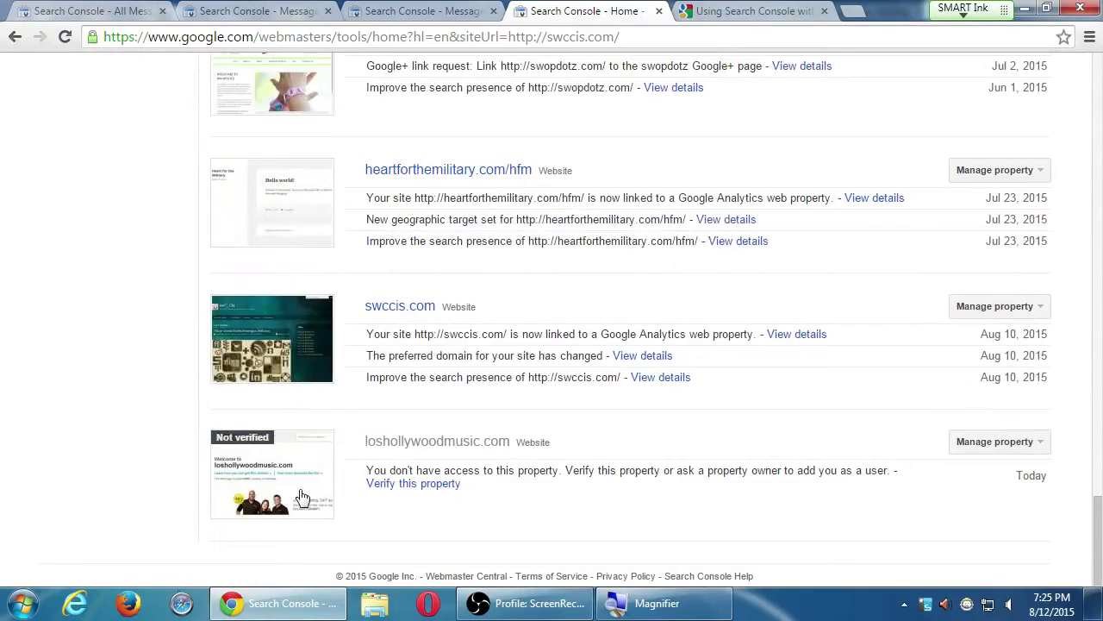
pyautogui.scroll(9, 301, 498)
pyautogui.scroll(12, 245, 352)
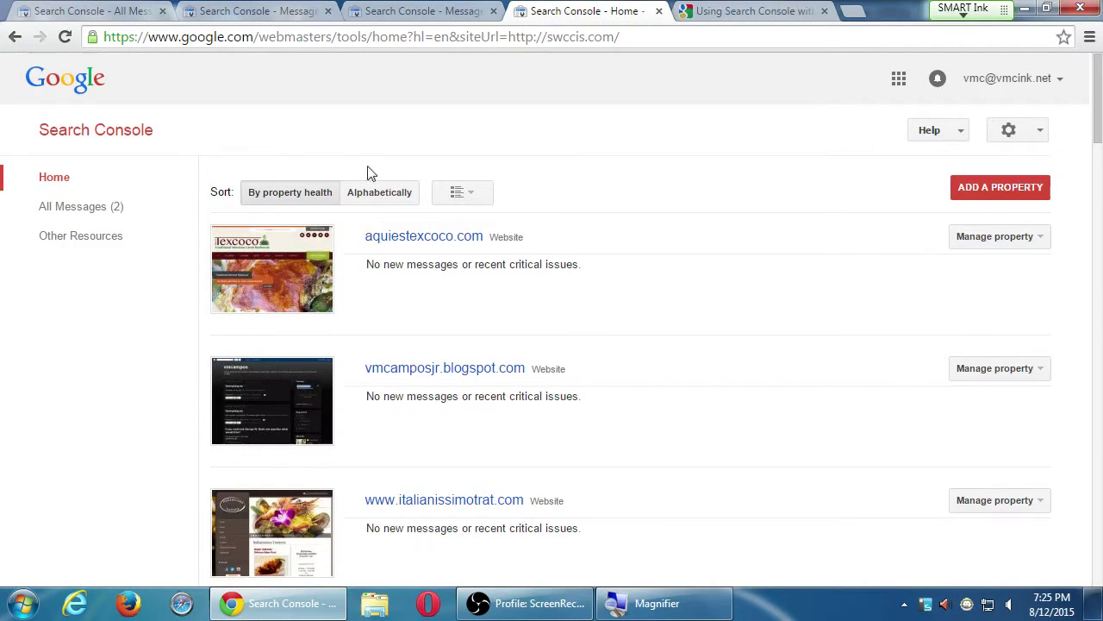
# - Sort the list of website properties alphabetically
pyautogui.click(377, 193)
pyautogui.click(317, 195)
pyautogui.click(391, 199)
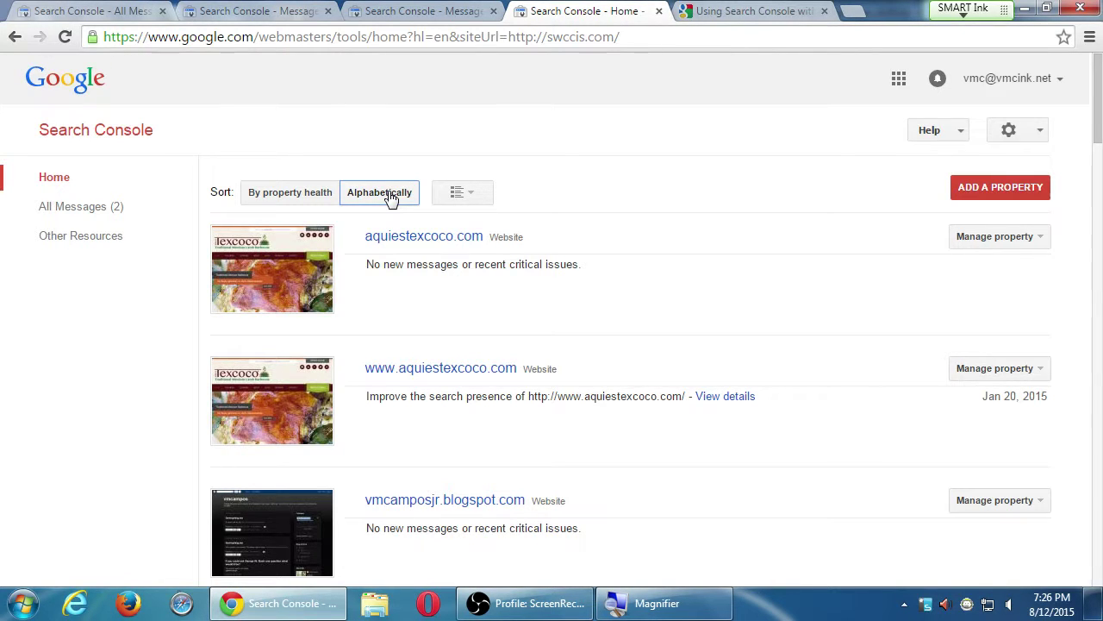
pyautogui.click(391, 197)
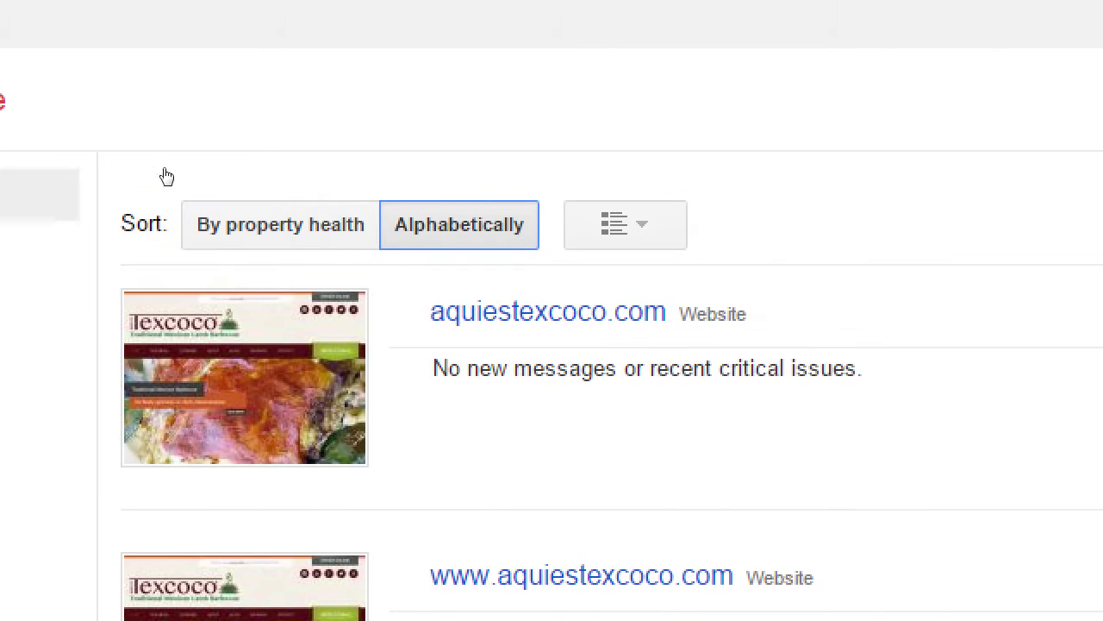
# - Switch the property list to Compact View and back to Detailed View
pyautogui.click(630, 224)
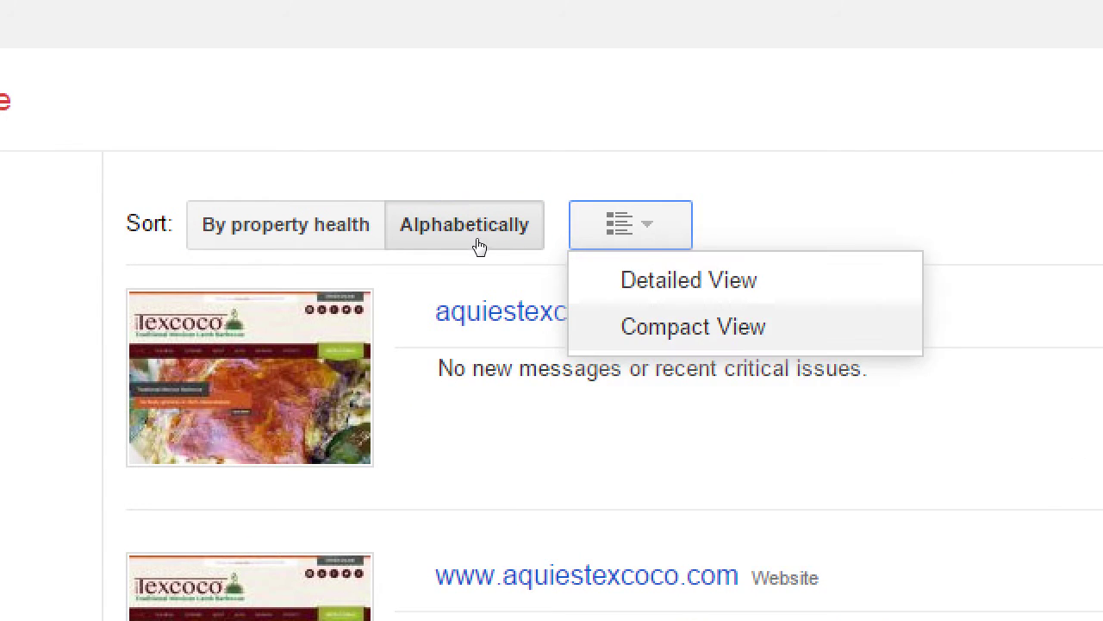
pyautogui.click(690, 325)
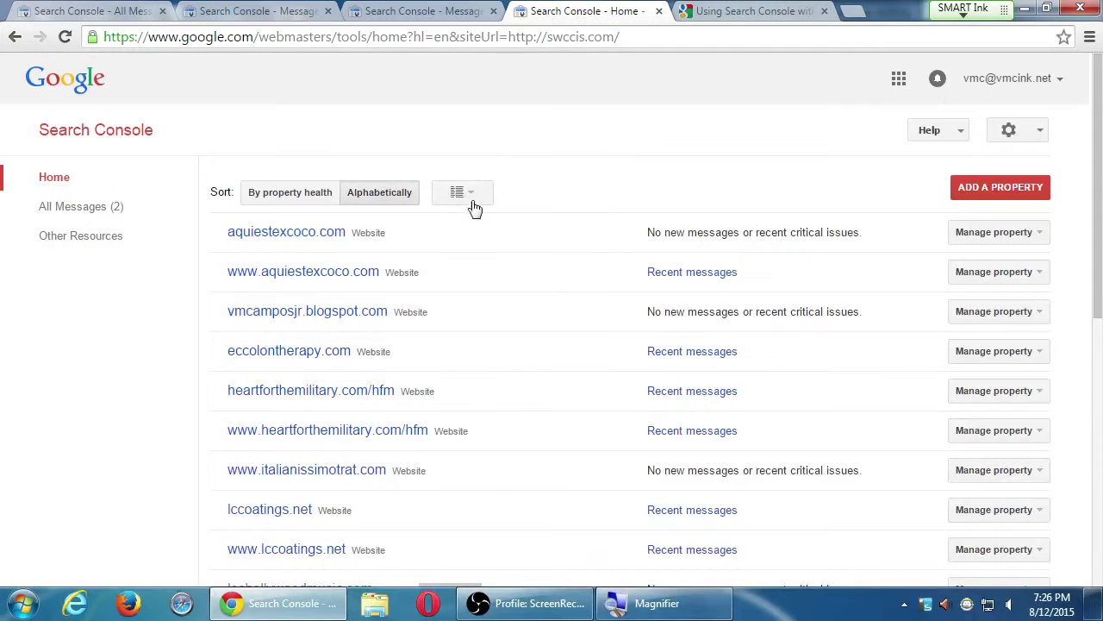
pyautogui.click(318, 237)
pyautogui.click(468, 224)
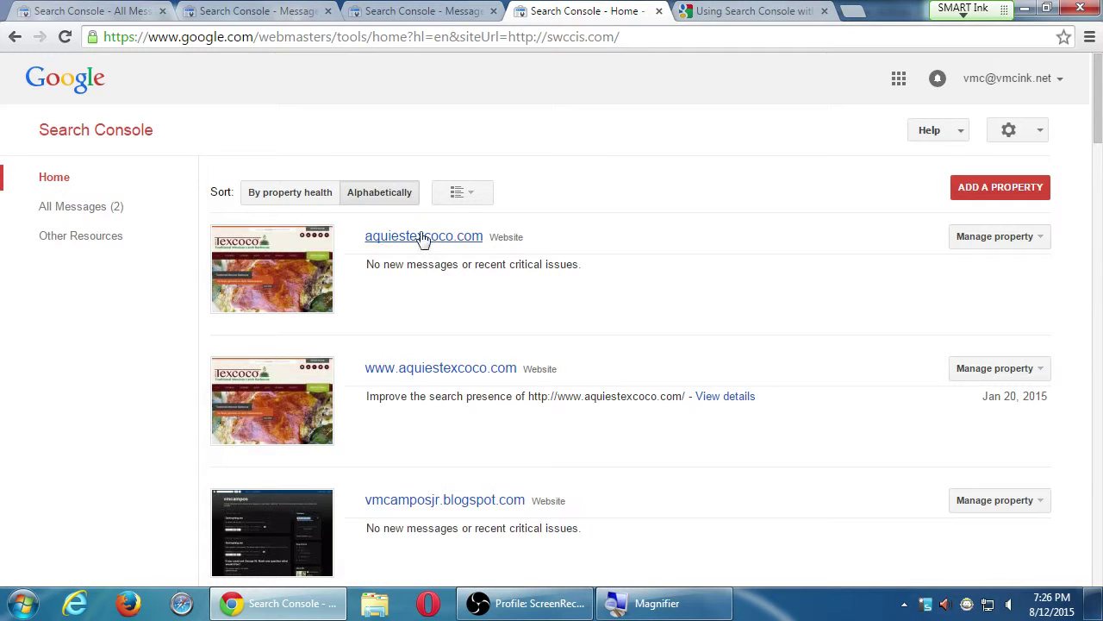
# - Show the management options available for the vmcamposjr.blogspot.com property
pyautogui.scroll(-2, 513, 482)
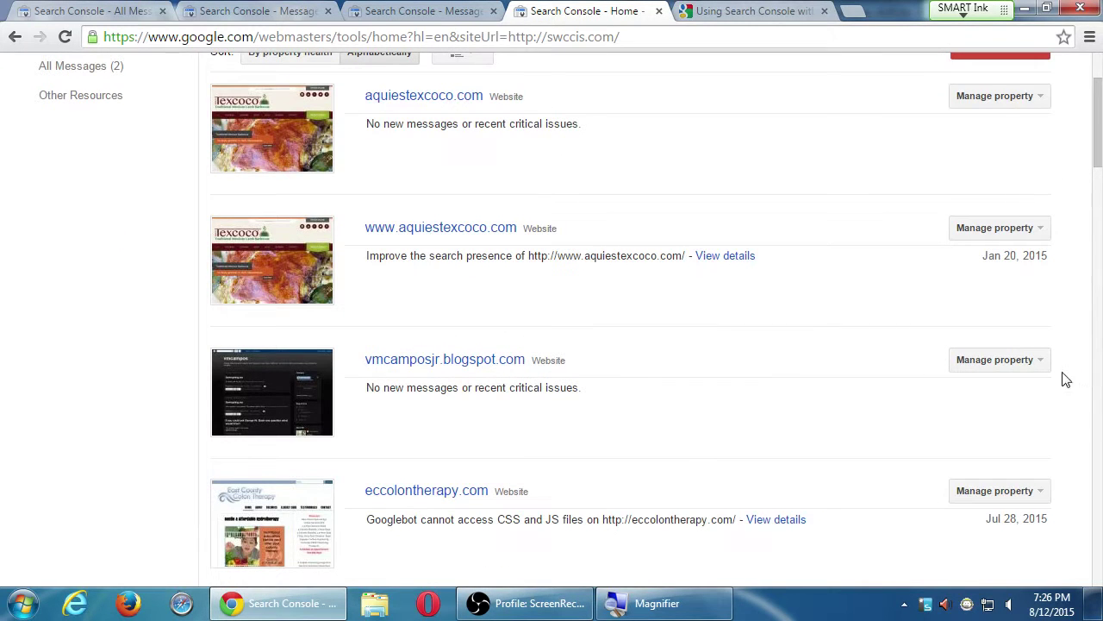
pyautogui.click(1028, 372)
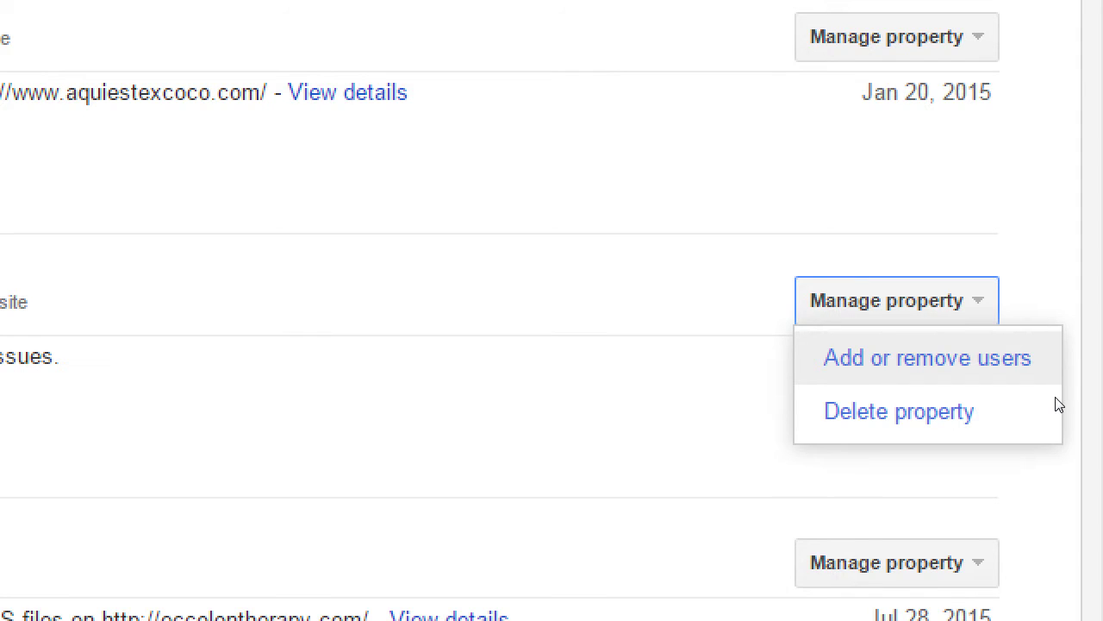
pyautogui.press('super+minus')
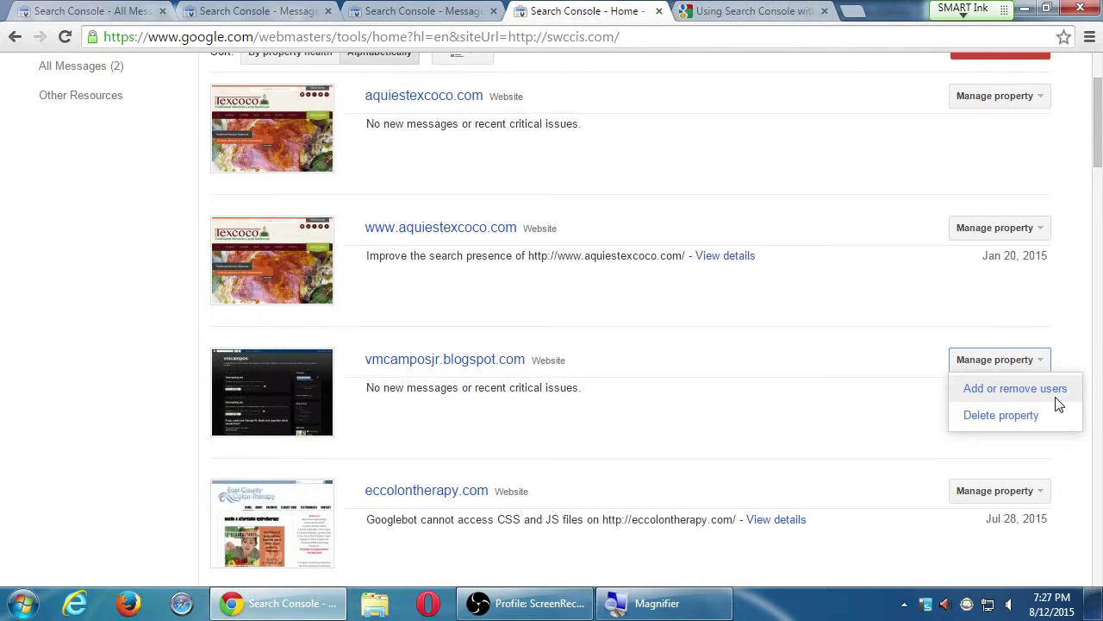
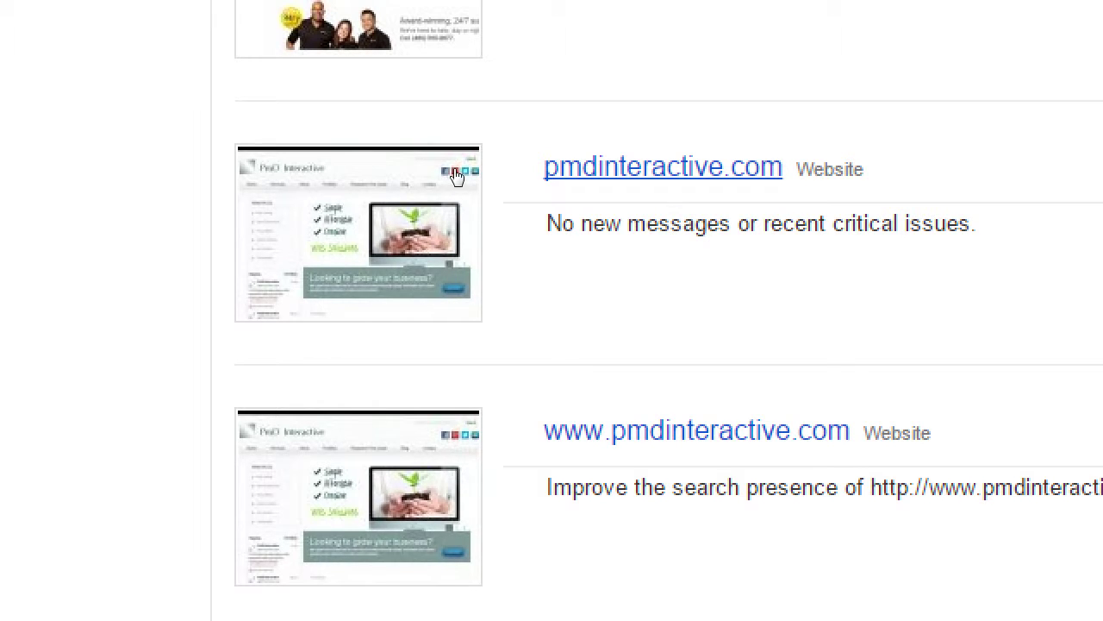
# - Open the pmdinteractive.com property's dashboard and look over its overview charts
pyautogui.click(457, 175)
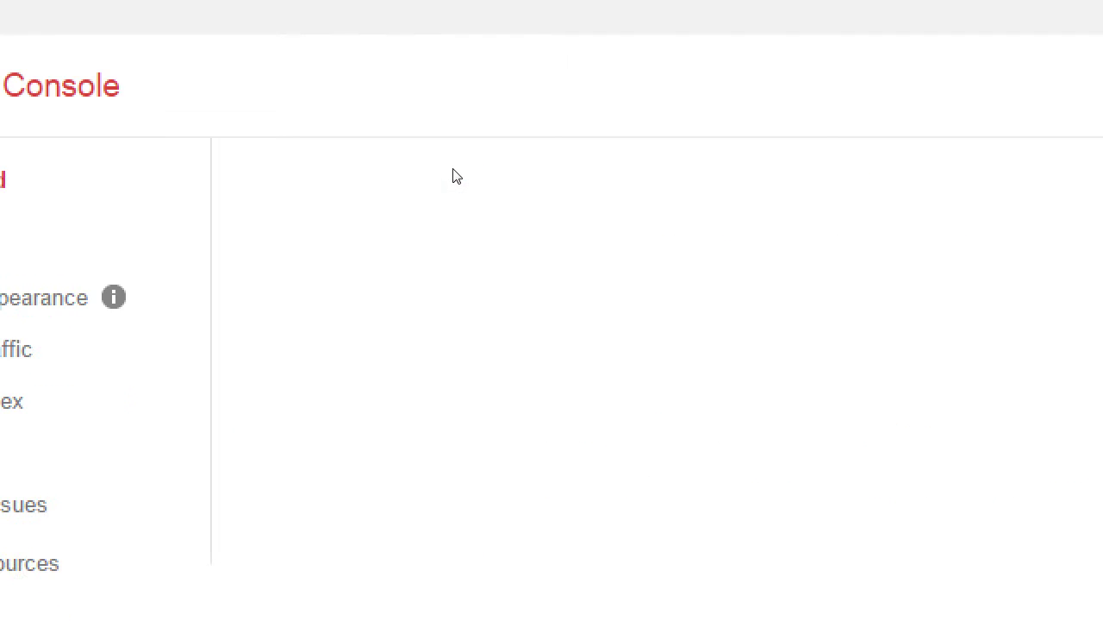
pyautogui.scroll(-3, 798, 437)
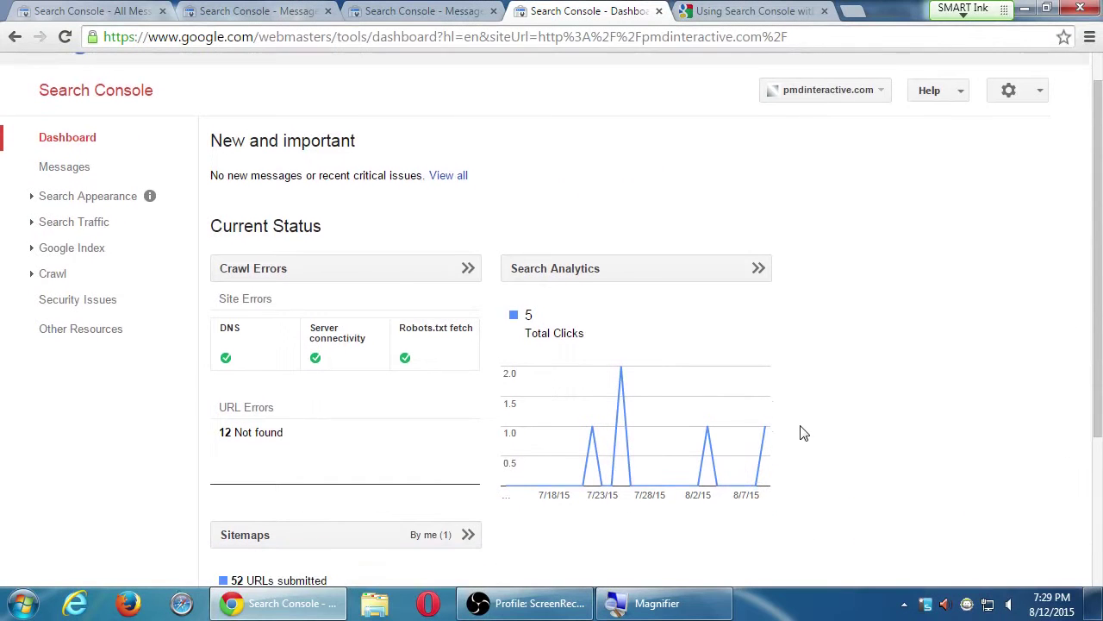
pyautogui.scroll(1, 800, 430)
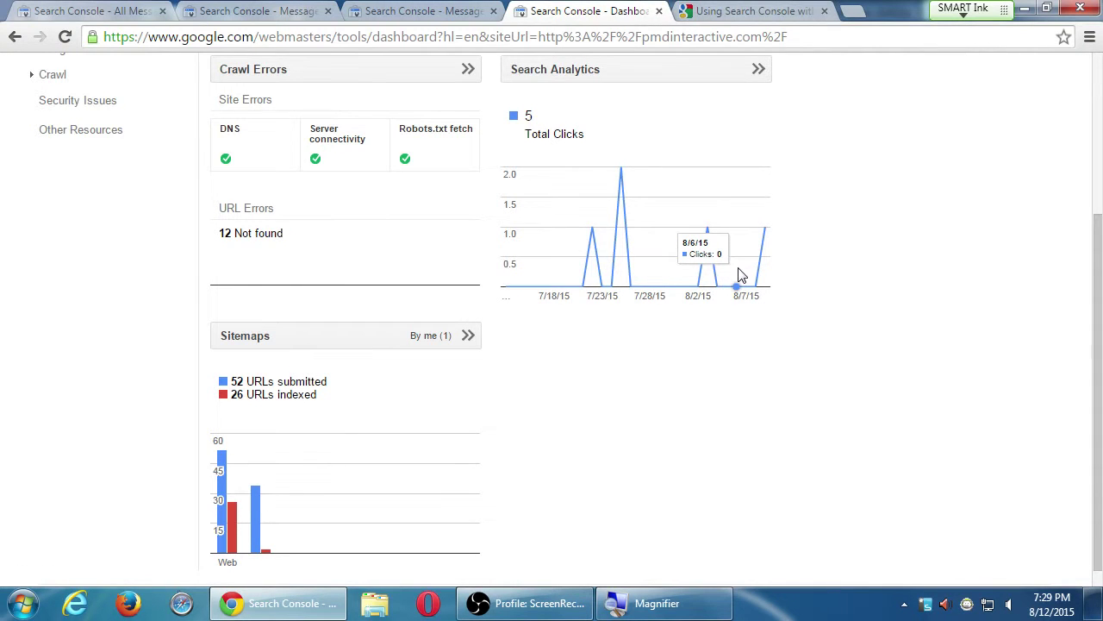
pyautogui.scroll(3, 739, 274)
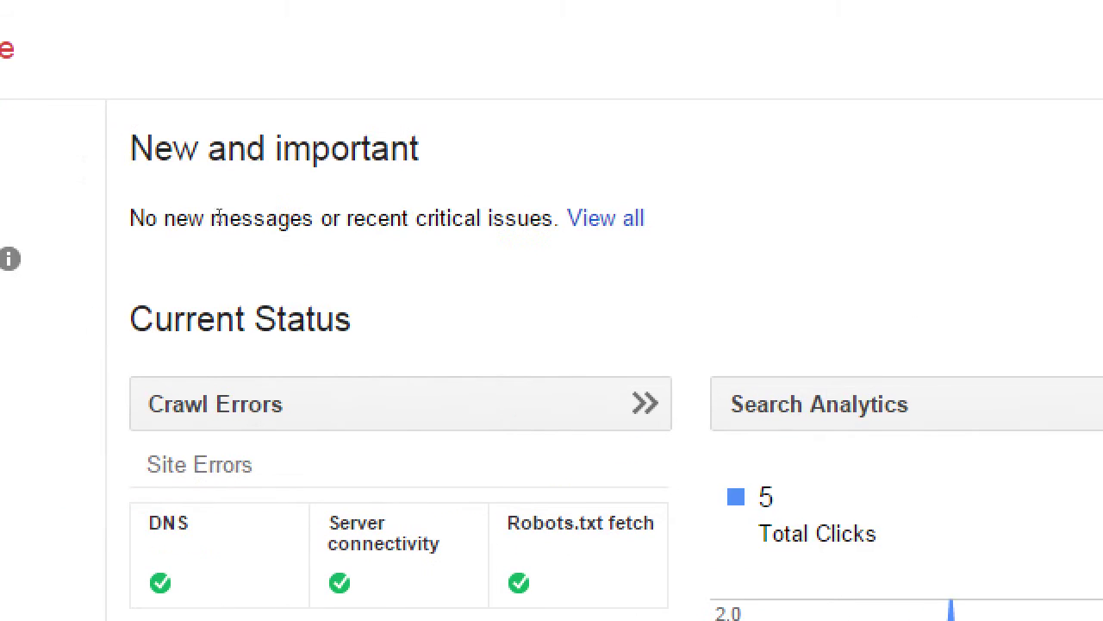
# - Examine the dashboard's new messages, current status, crawl errors and the submitted versus indexed sitemap URLs
pyautogui.moveTo(367, 217); pyautogui.dragTo(381, 218)
pyautogui.doubleClick(400, 218)
pyautogui.click(412, 218)
pyautogui.moveTo(253, 260); pyautogui.dragTo(271, 258)
pyautogui.scroll(-1, 283, 266)
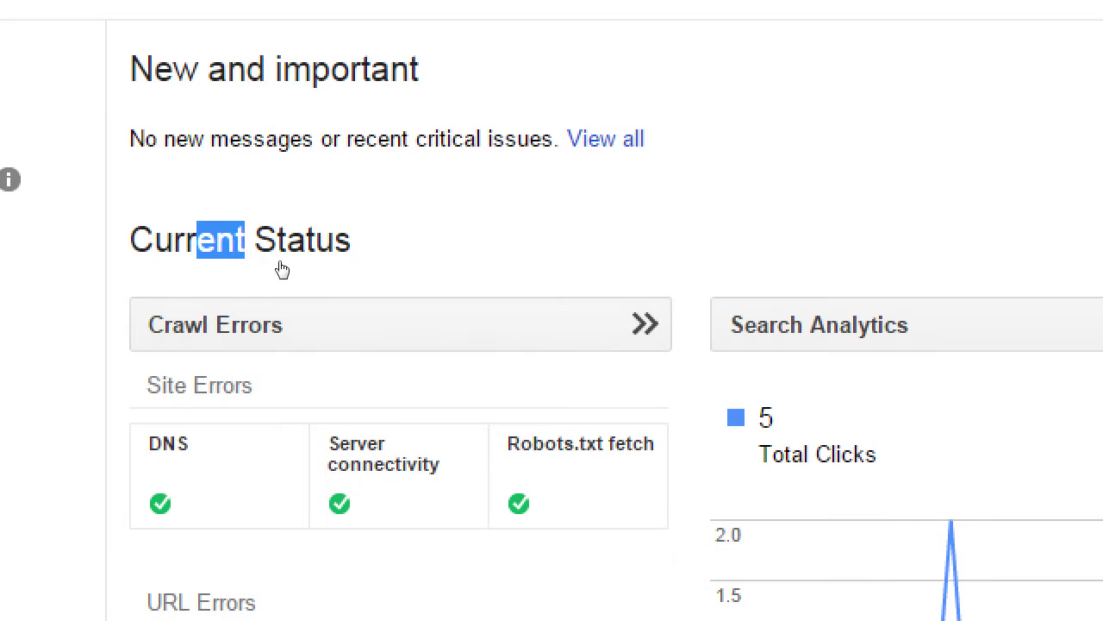
pyautogui.scroll(-1, 313, 254)
pyautogui.scroll(-2, 276, 354)
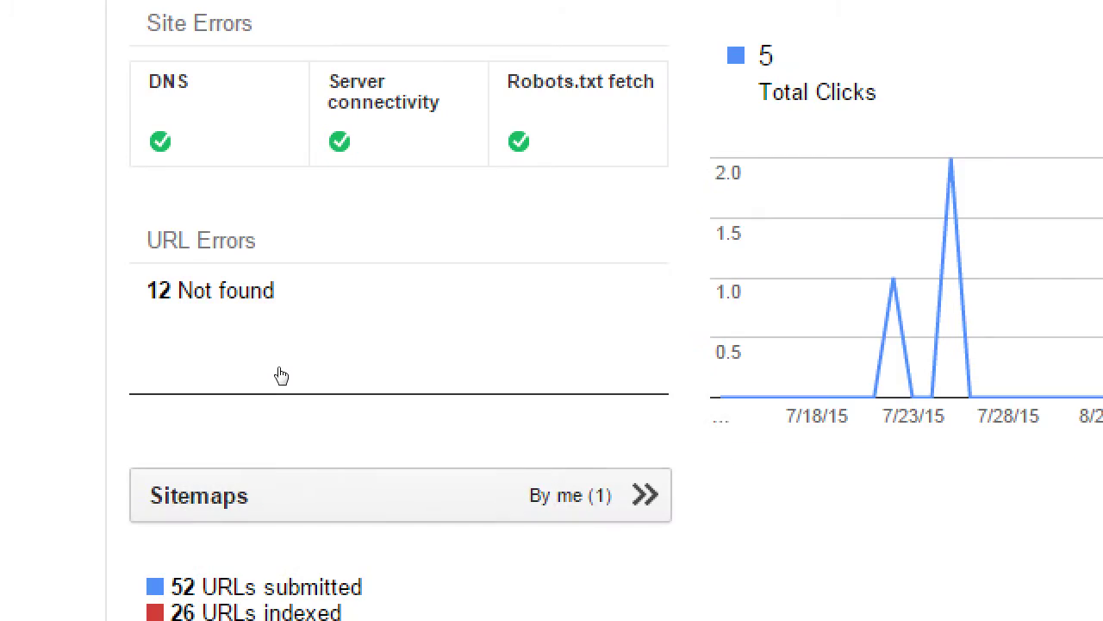
pyautogui.scroll(1, 272, 138)
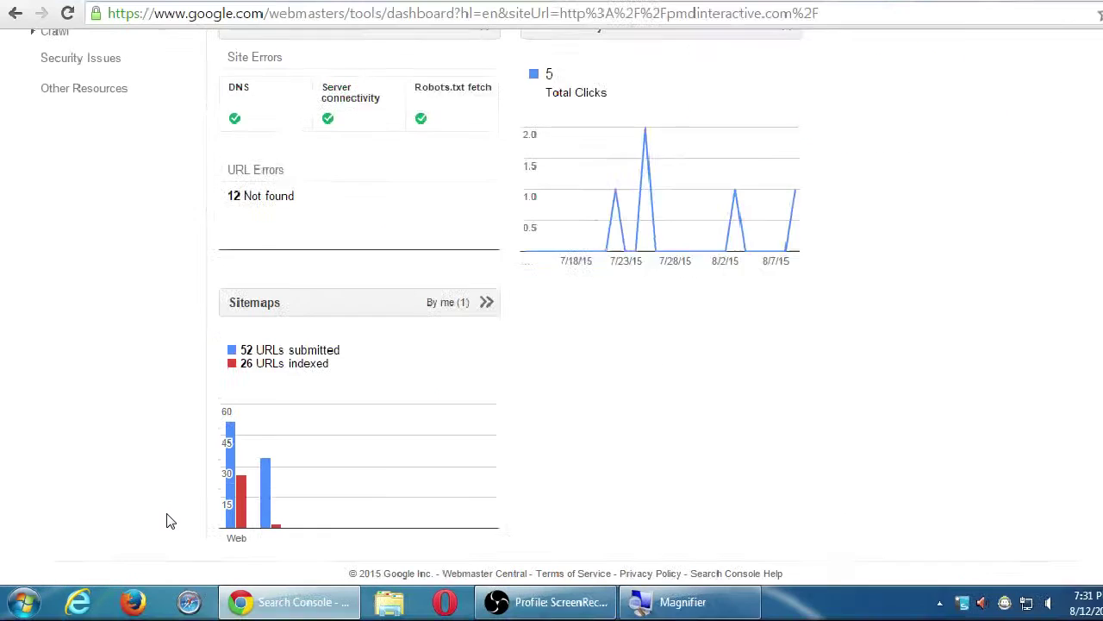
pyautogui.moveTo(462, 344)
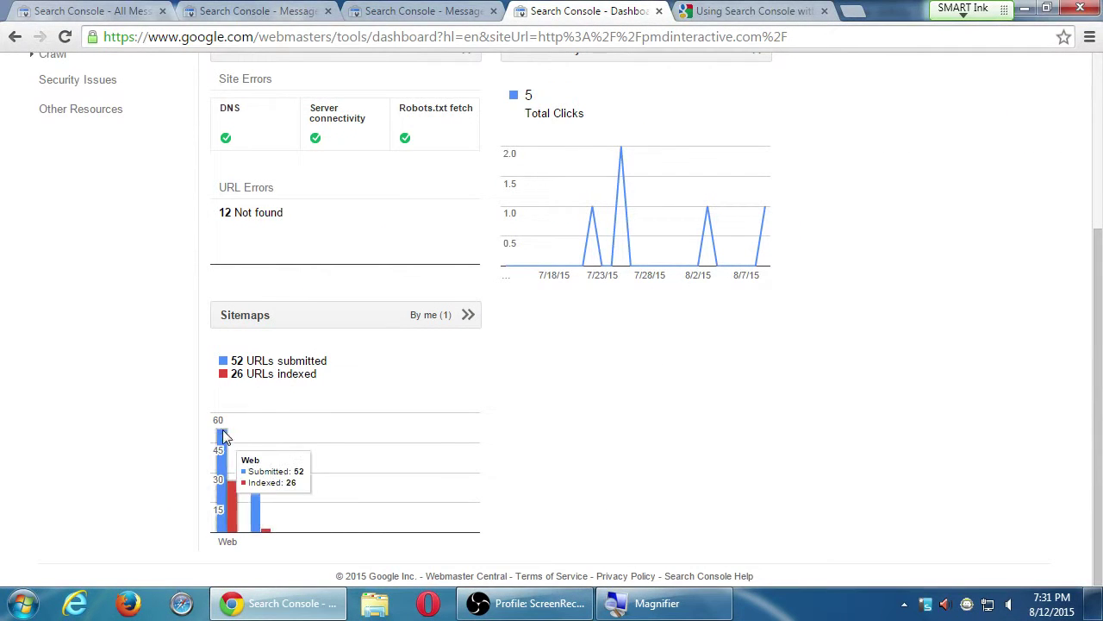
pyautogui.scroll(3, 612, 480)
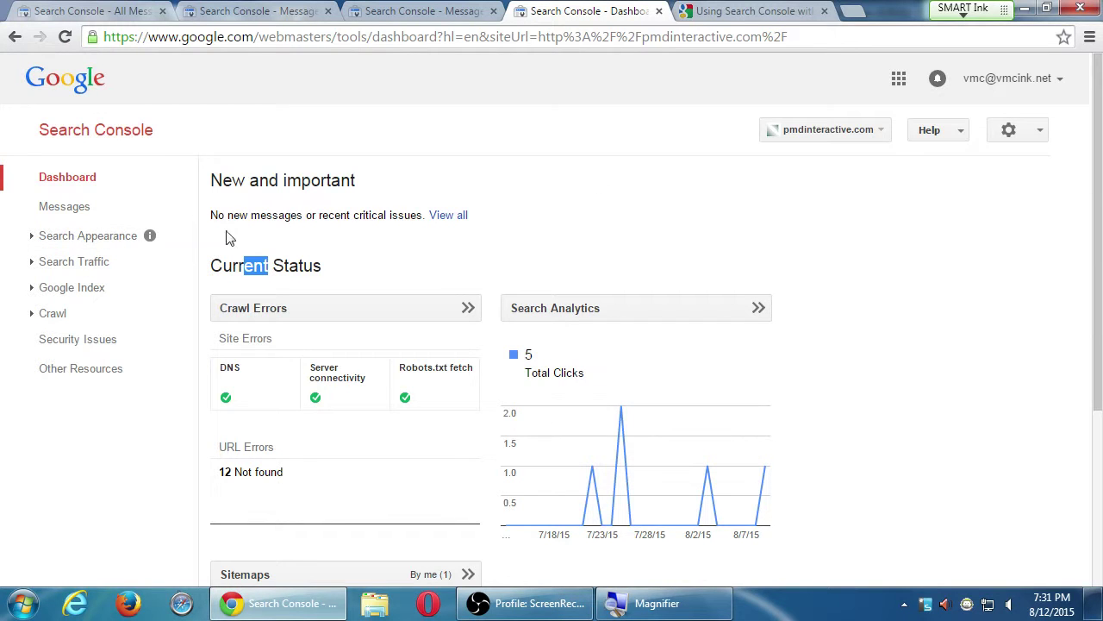
# - Open the Search Appearance Overview and read the explanations for the Title and Snippet elements
pyautogui.click(151, 237)
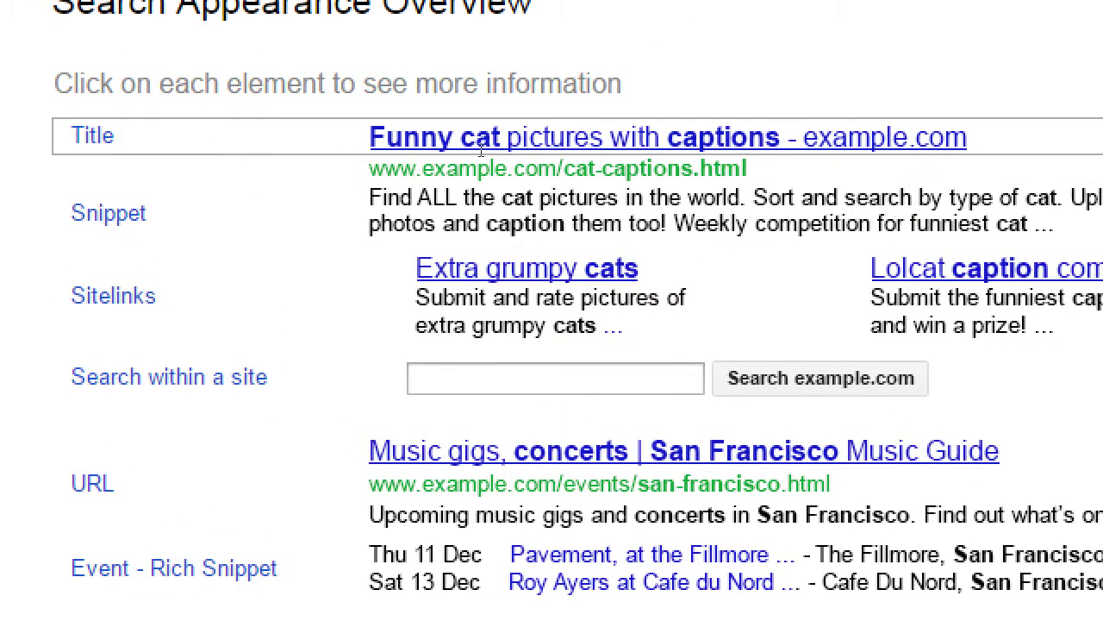
pyautogui.click(261, 187)
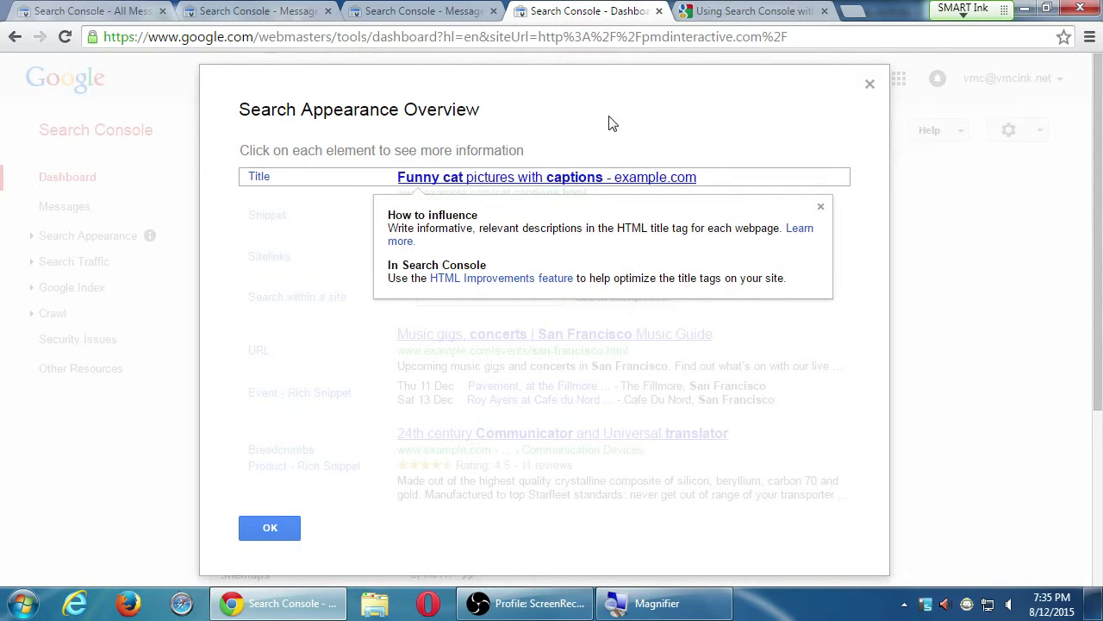
pyautogui.click(820, 210)
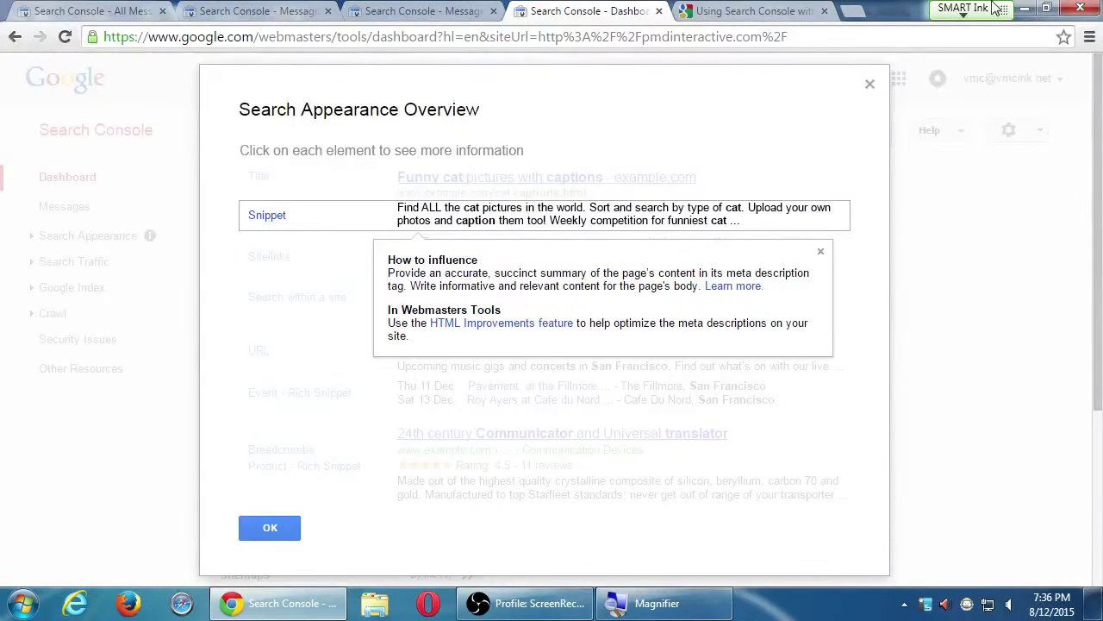
# - Open pmdinteractive.com in a new browser tab and look over its home page
pyautogui.click(845, 15)
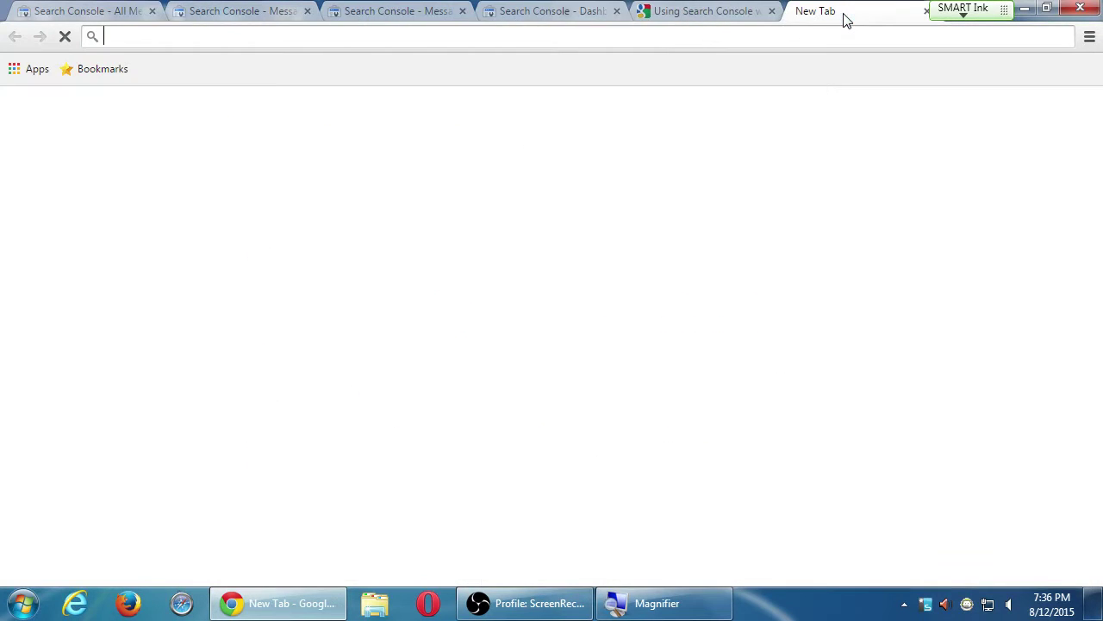
pyautogui.write('pmdinteract.v')
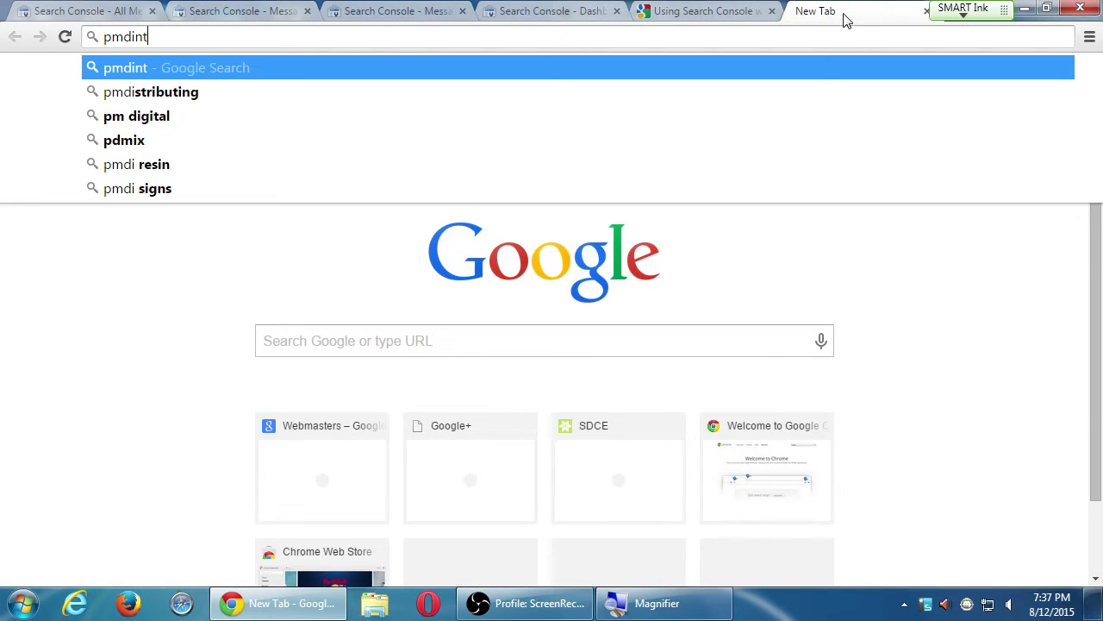
pyautogui.press('BackSpace')
pyautogui.press('BackSpace')
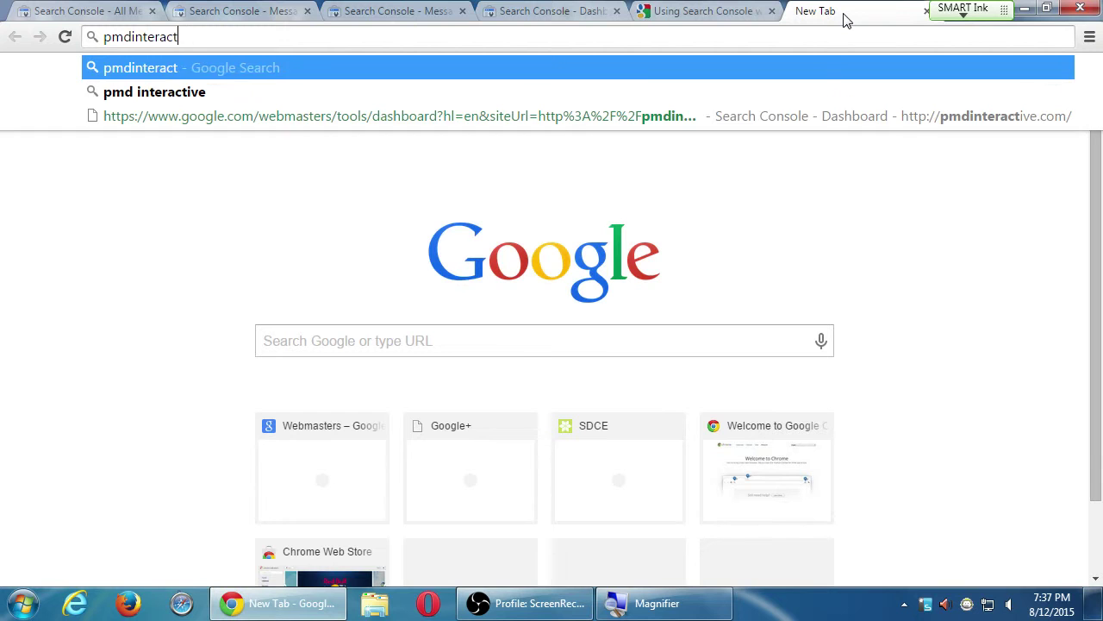
pyautogui.write('ive.com')
pyautogui.press('Return')
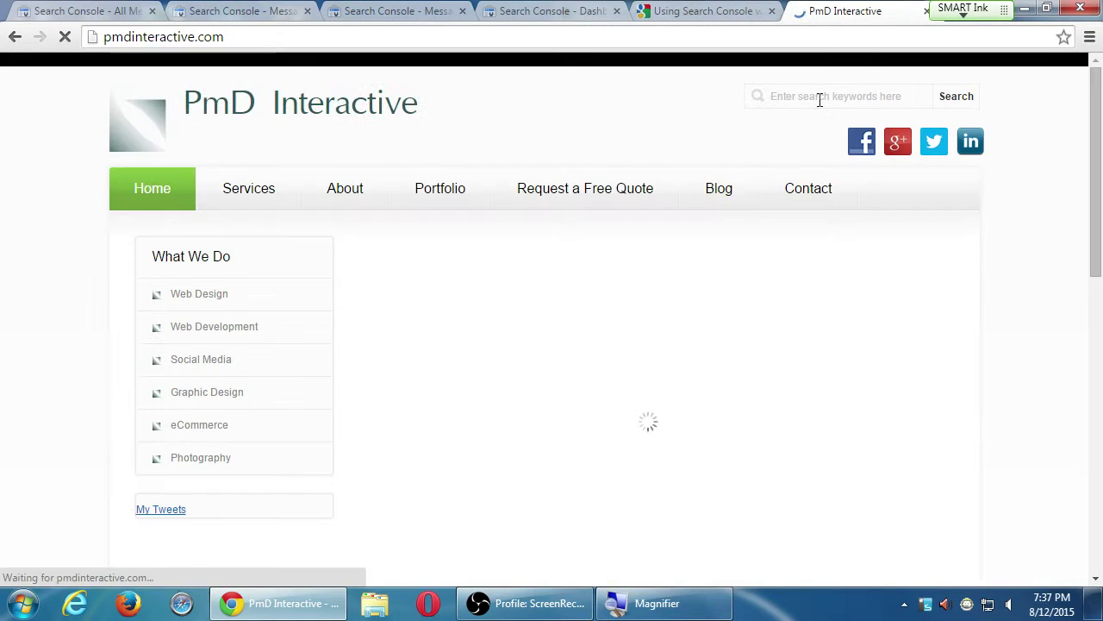
pyautogui.scroll(-3, 1021, 323)
pyautogui.scroll(3, 1019, 324)
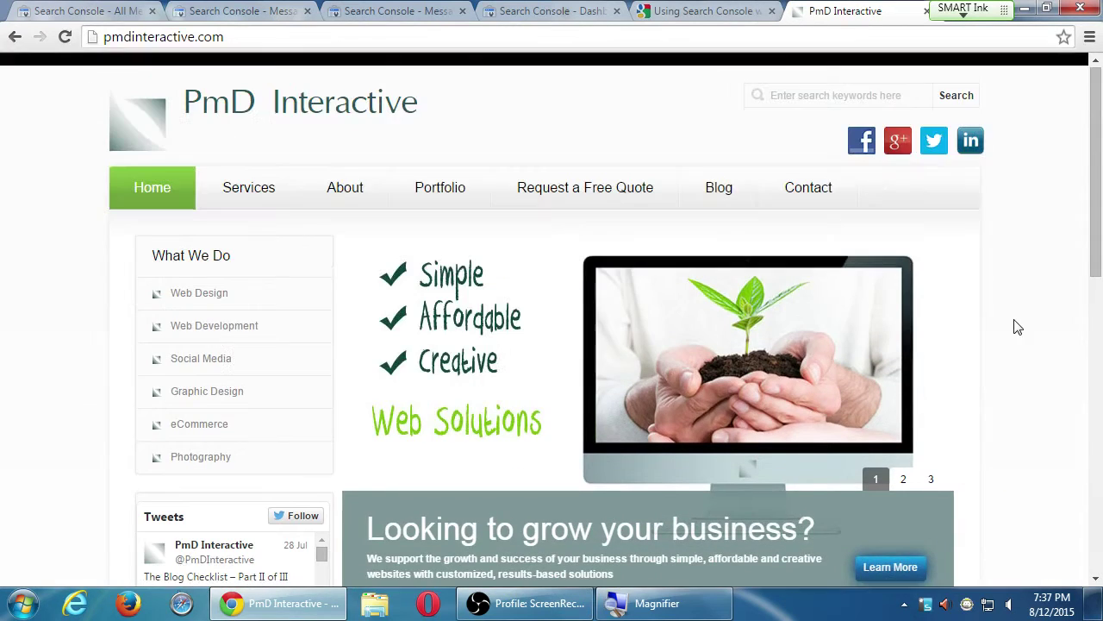
# - Load pmdinteractive.com in another new tab and select its web address
pyautogui.hotkey('ctrl', 't')
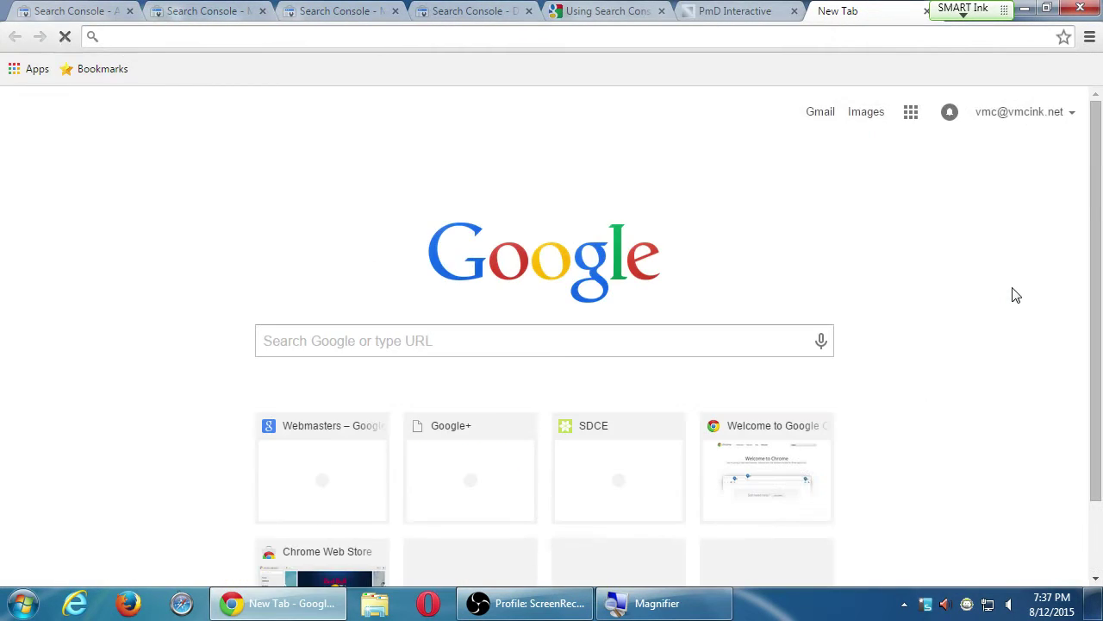
pyautogui.write('g')
pyautogui.press('Escape')
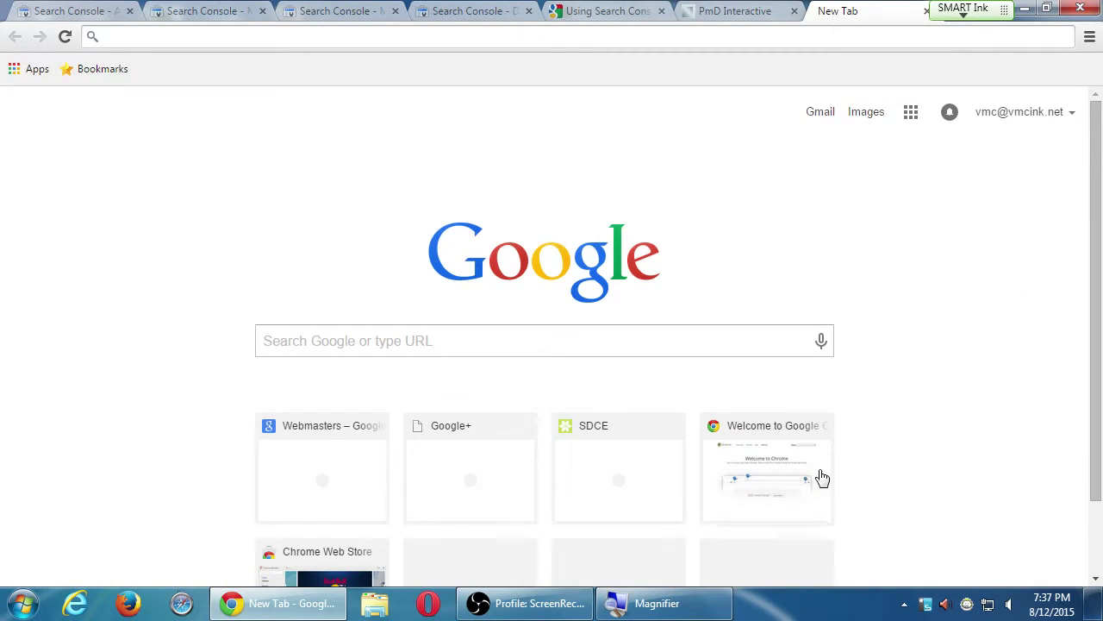
pyautogui.click(706, 344)
pyautogui.write('pmdinteractive.com')
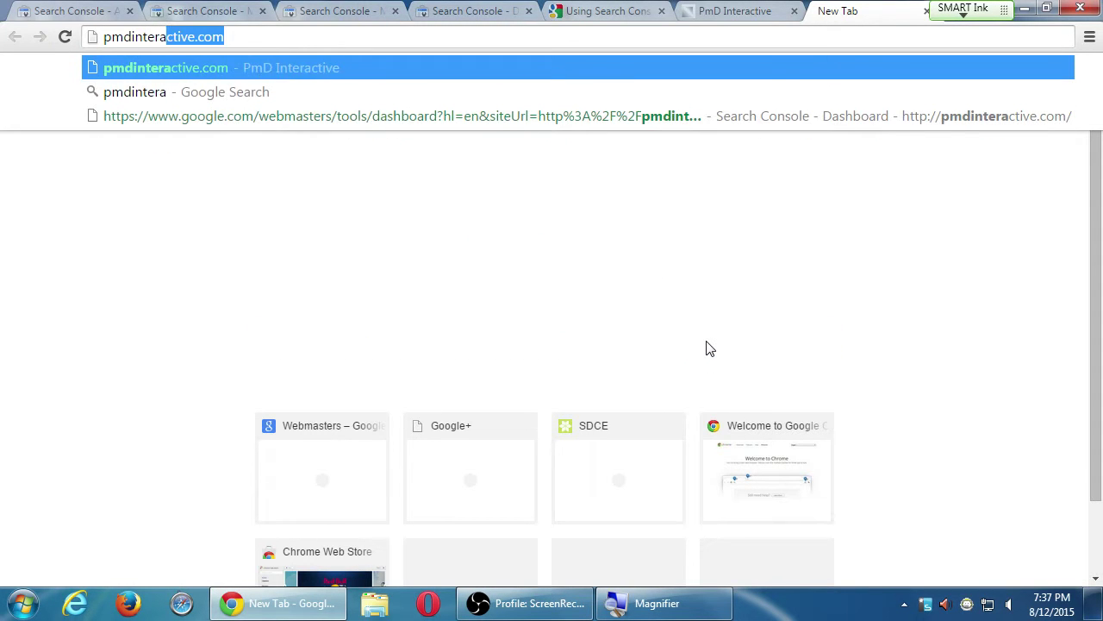
pyautogui.press('Return')
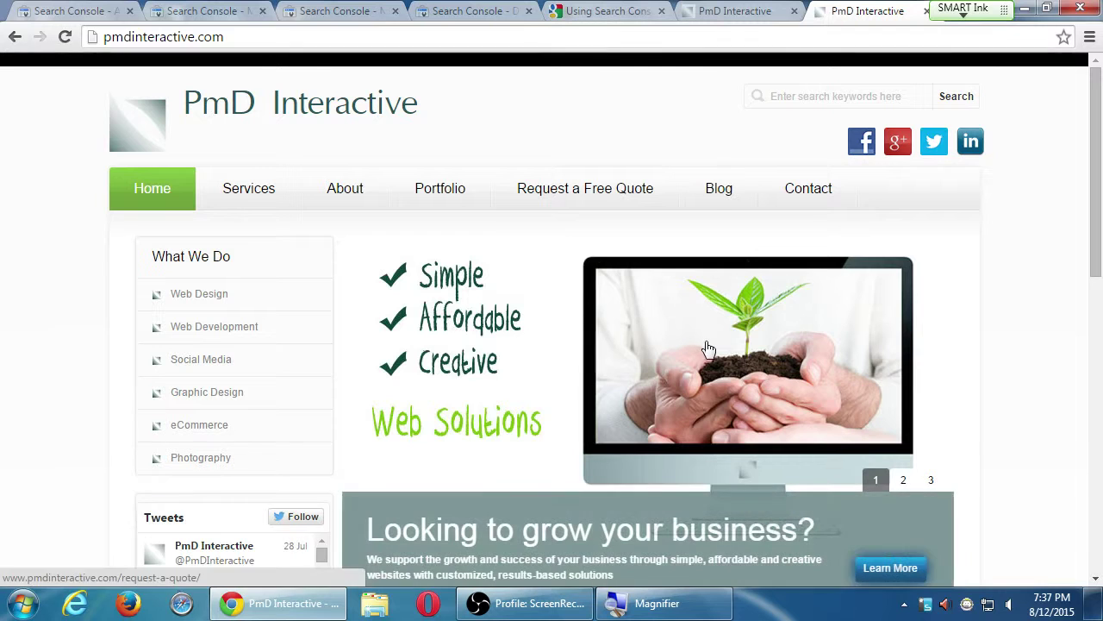
pyautogui.click(326, 44)
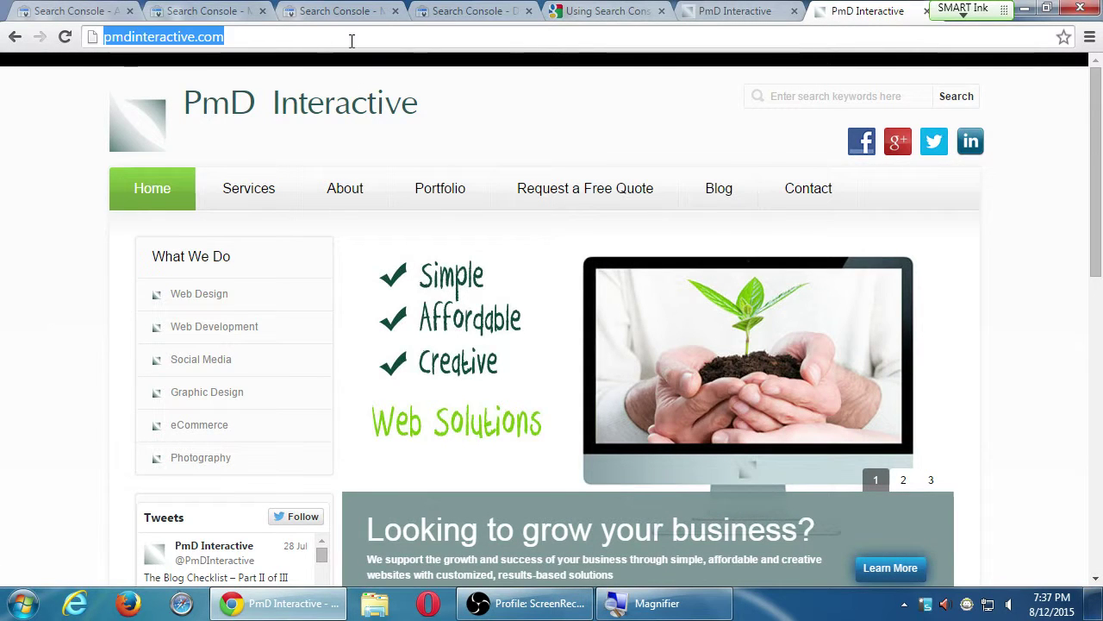
pyautogui.press('Return')
pyautogui.hotkey('ctrl', 't')
pyautogui.click(510, 349)
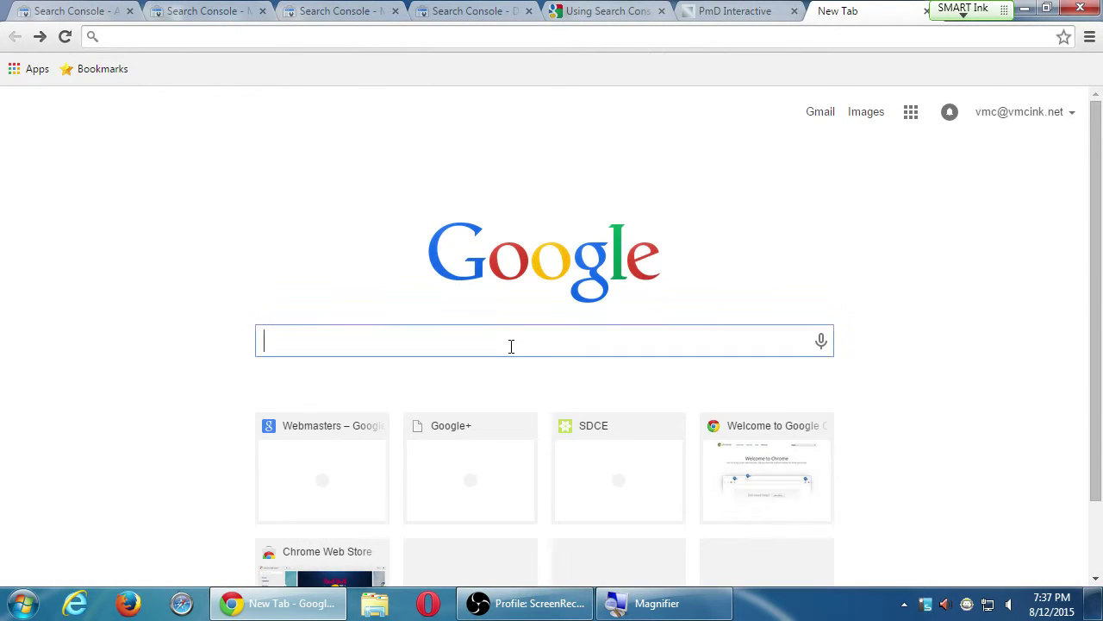
pyautogui.write('http://')
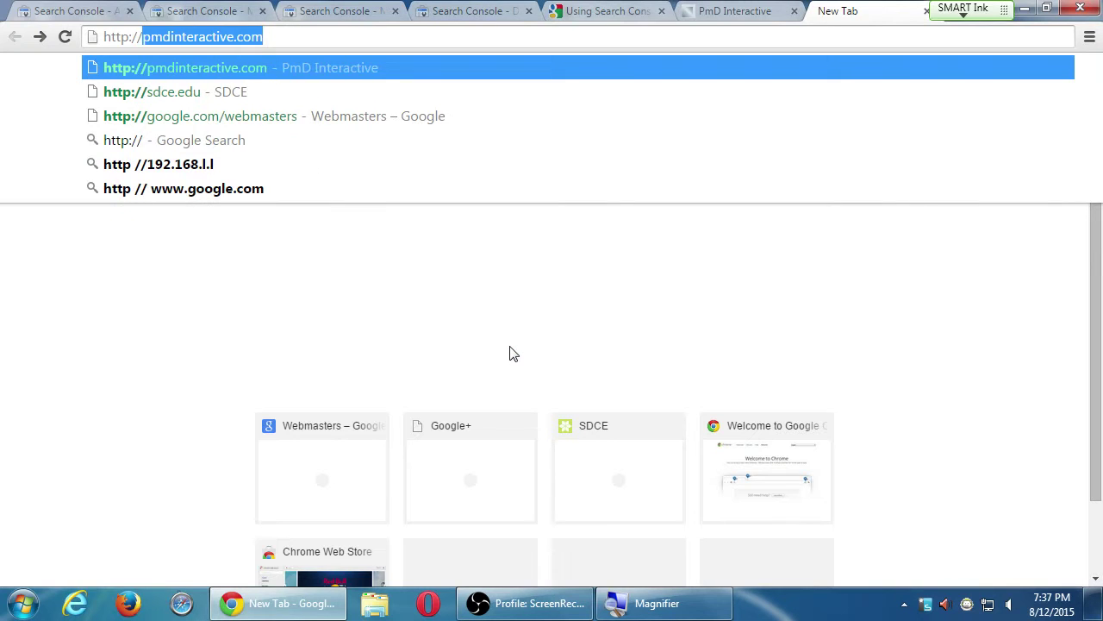
pyautogui.press('Return')
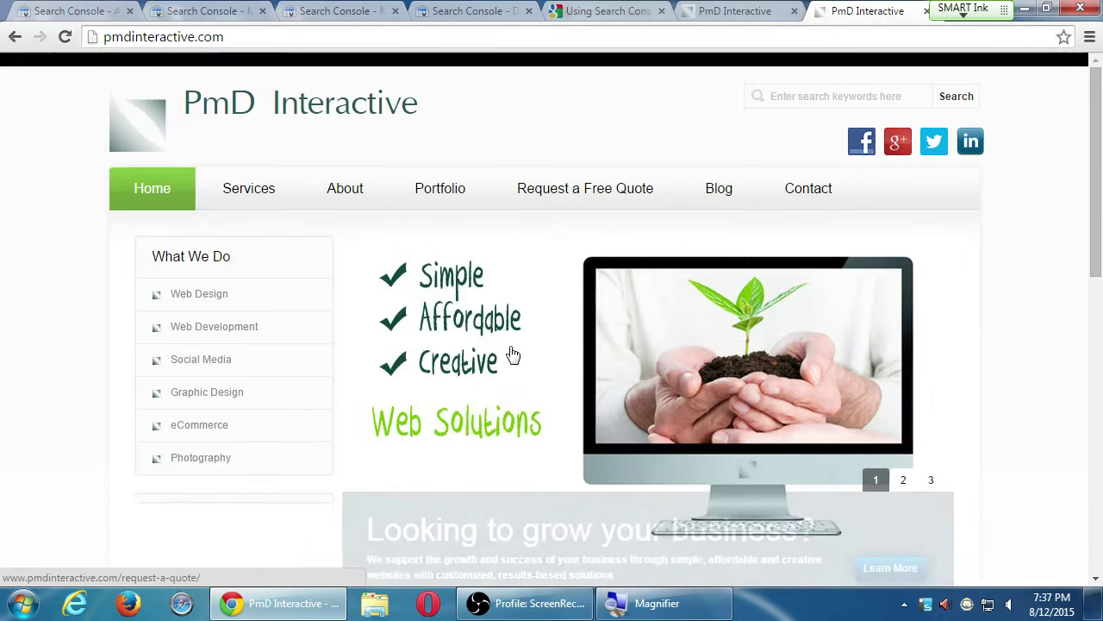
pyautogui.click(630, 210)
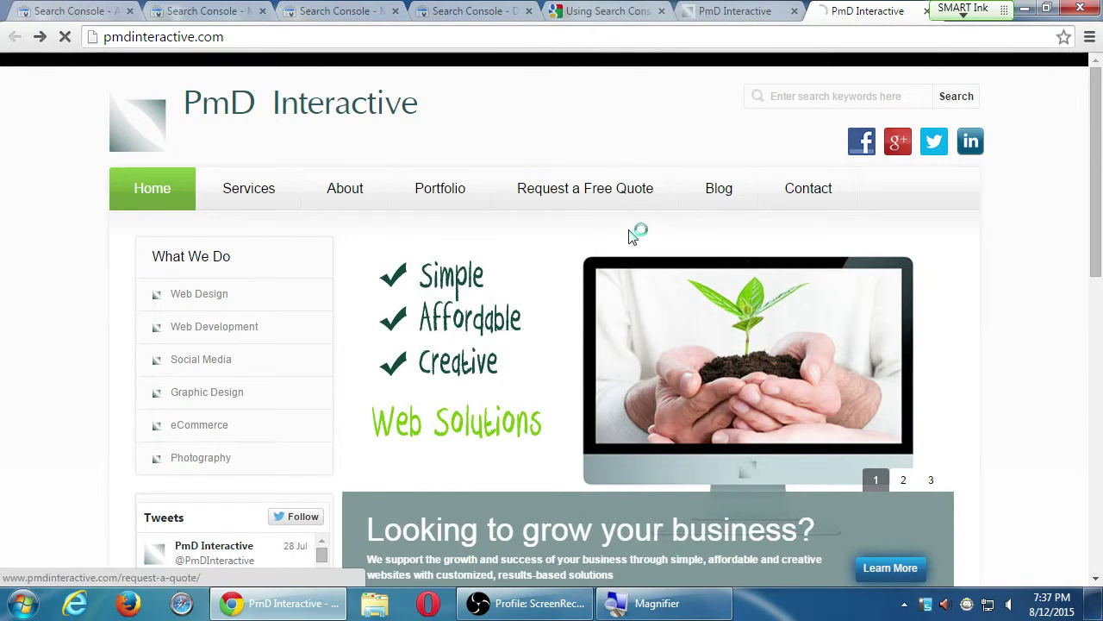
# - Search Google for "pmd interactive" in the last browser tab
pyautogui.hotkey('ctrl', 't')
pyautogui.click(596, 354)
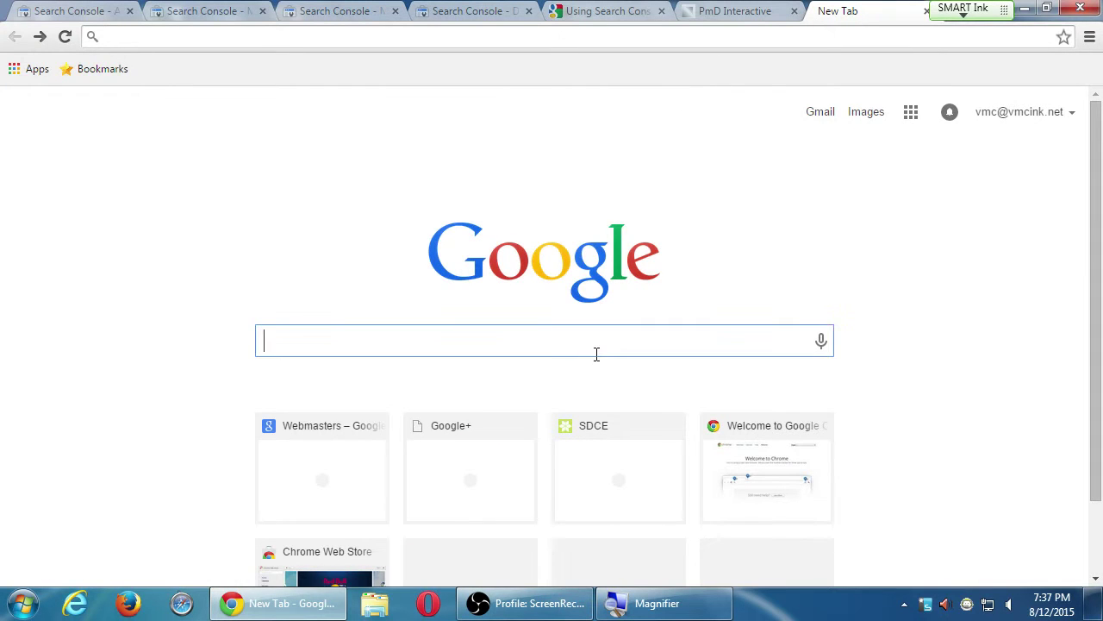
pyautogui.write('PMd Intera')
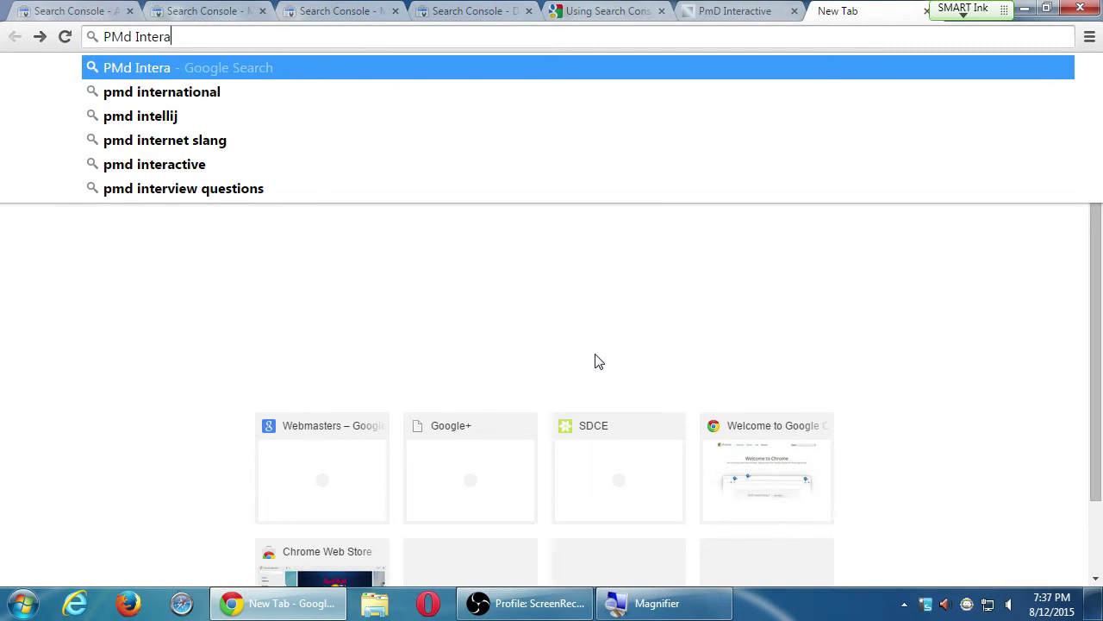
pyautogui.write('ctive')
pyautogui.press('Return')
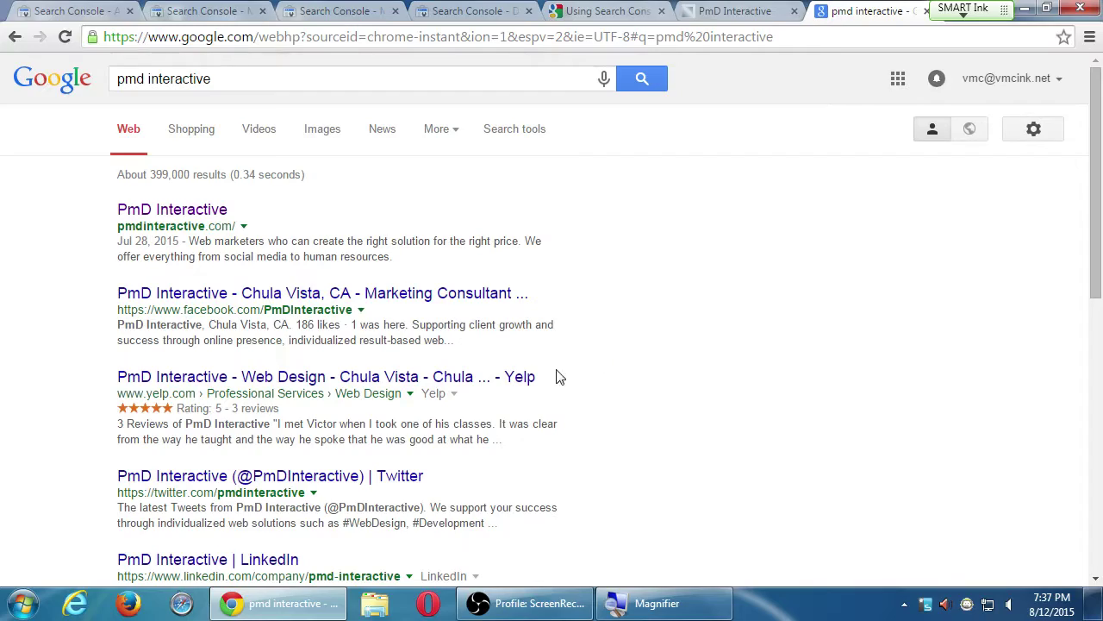
# - Examine the title, web address and snippet of the pmdinteractive.com result, magnified and highlighted in the search results
pyautogui.scroll(-1, 18, 305)
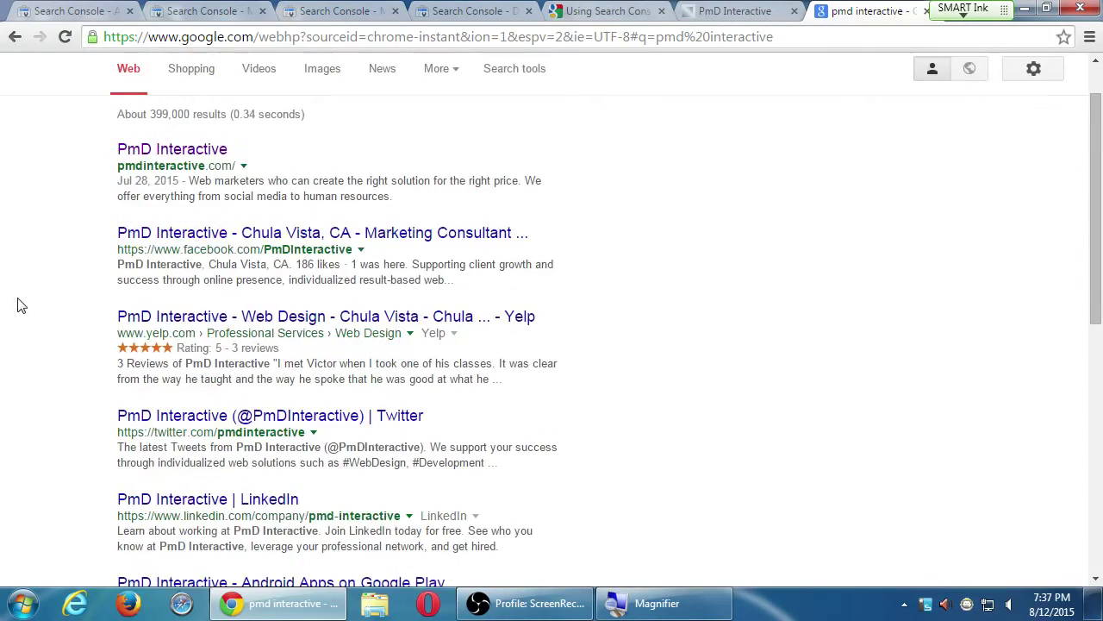
pyautogui.scroll(-1, 17, 305)
pyautogui.press('super+plus')
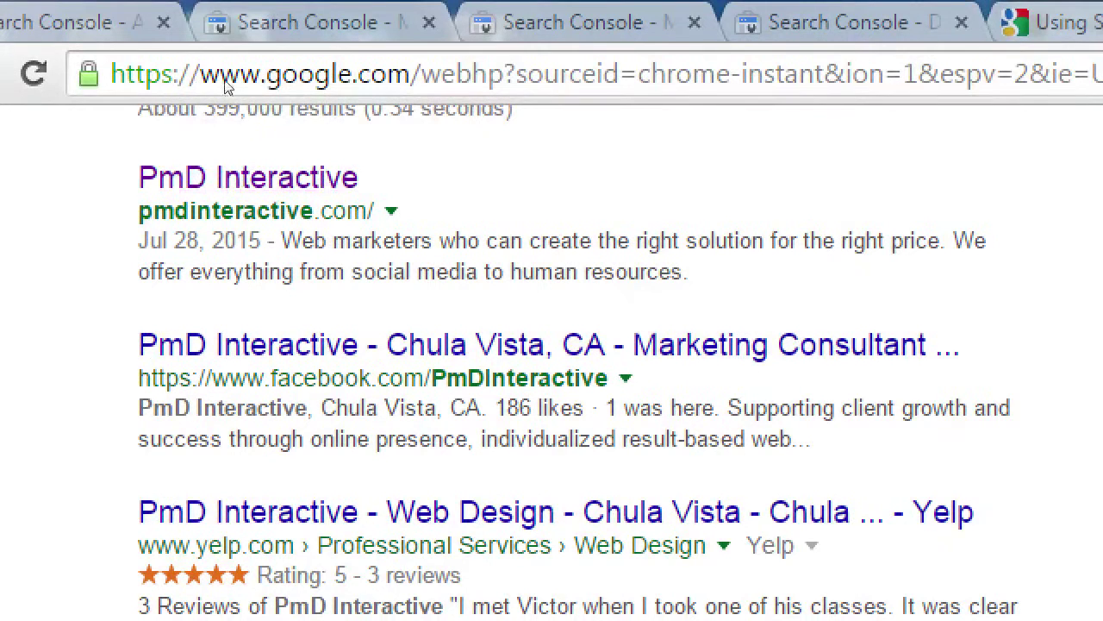
pyautogui.moveTo(150, 241); pyautogui.dragTo(455, 241)
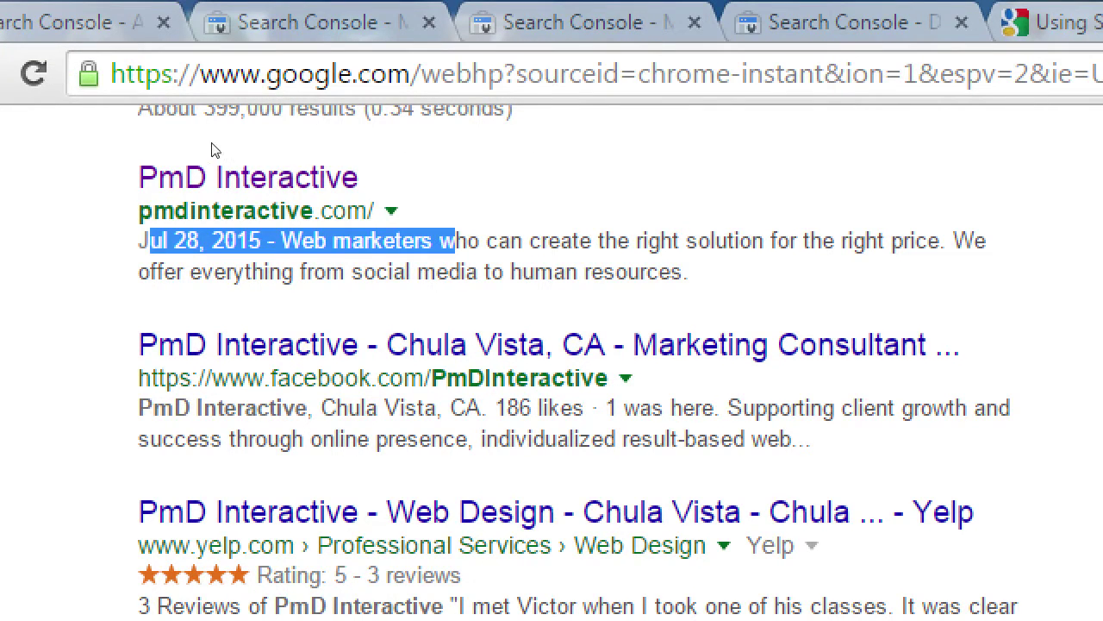
pyautogui.click(151, 115)
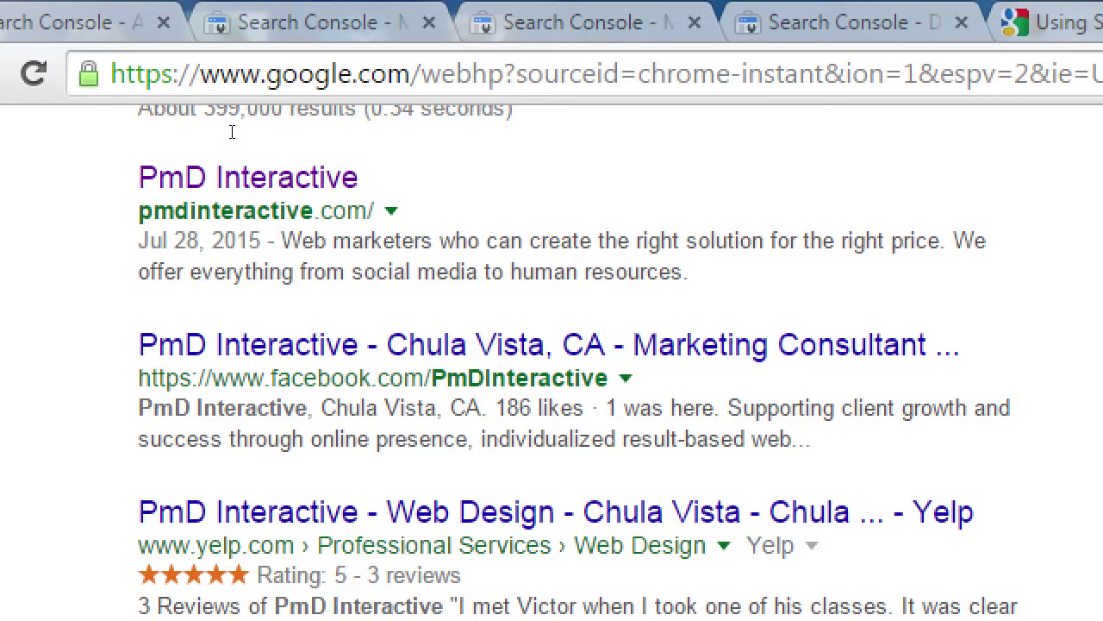
pyautogui.moveTo(362, 271); pyautogui.dragTo(287, 211)
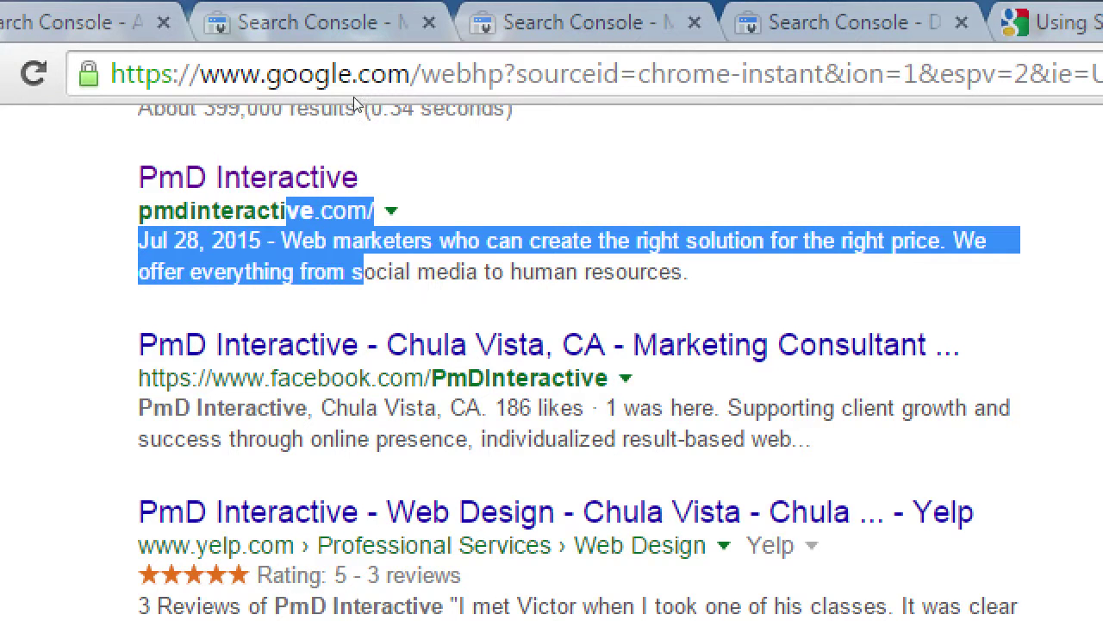
# - Return to the open PmD Interactive home page and look over its banner slides, blog posts and footer links
pyautogui.hotkey('ctrl', 'shift', 'Tab')
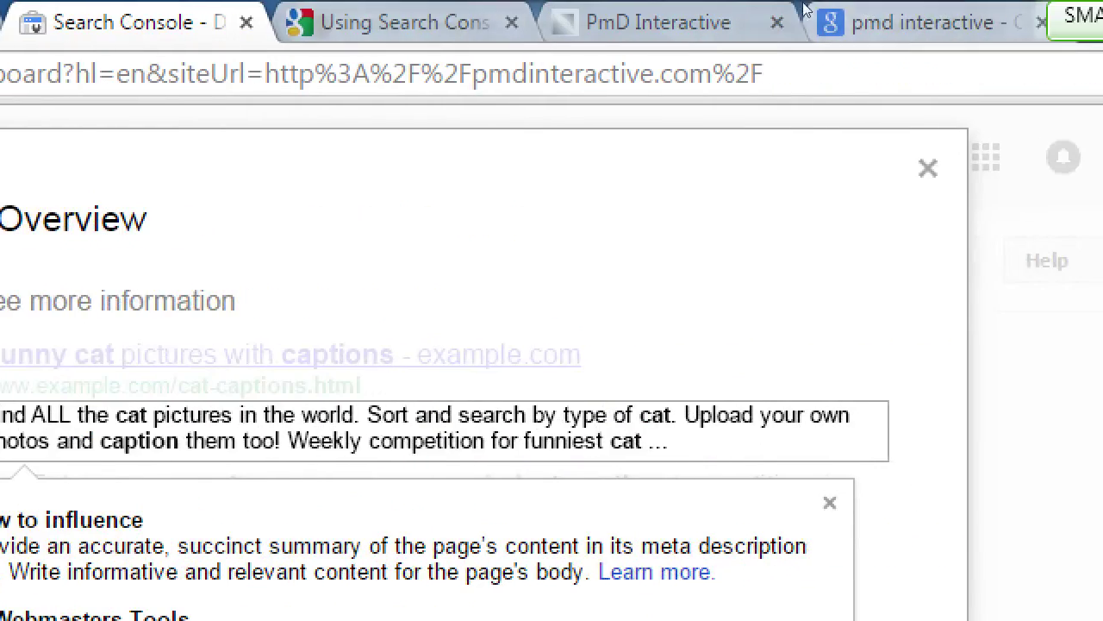
pyautogui.click(806, 13)
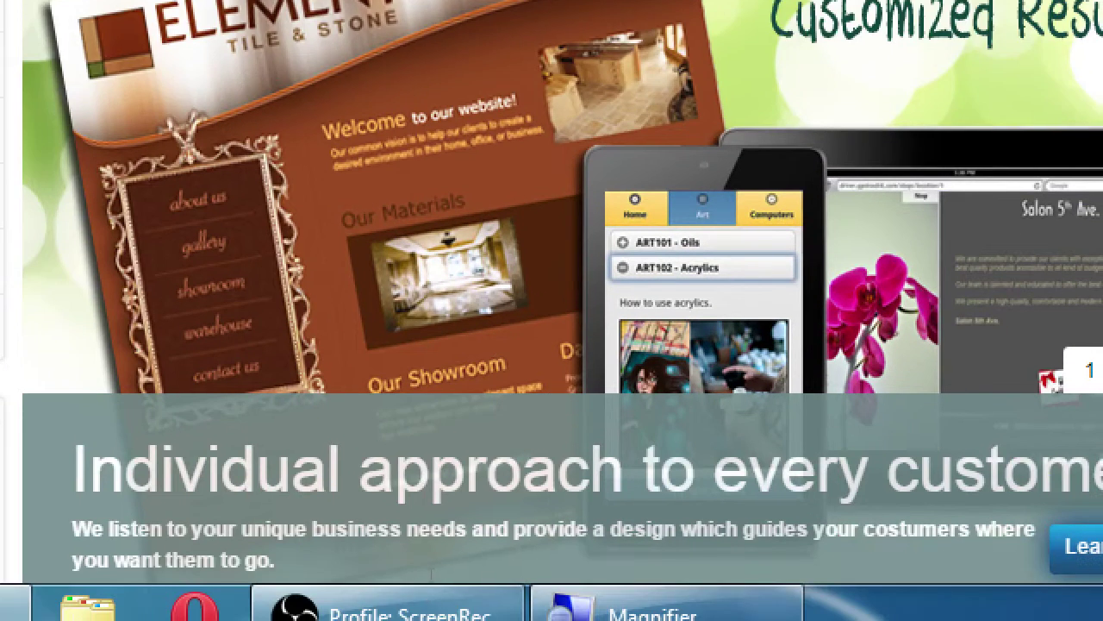
pyautogui.scroll(-2, 436, 595)
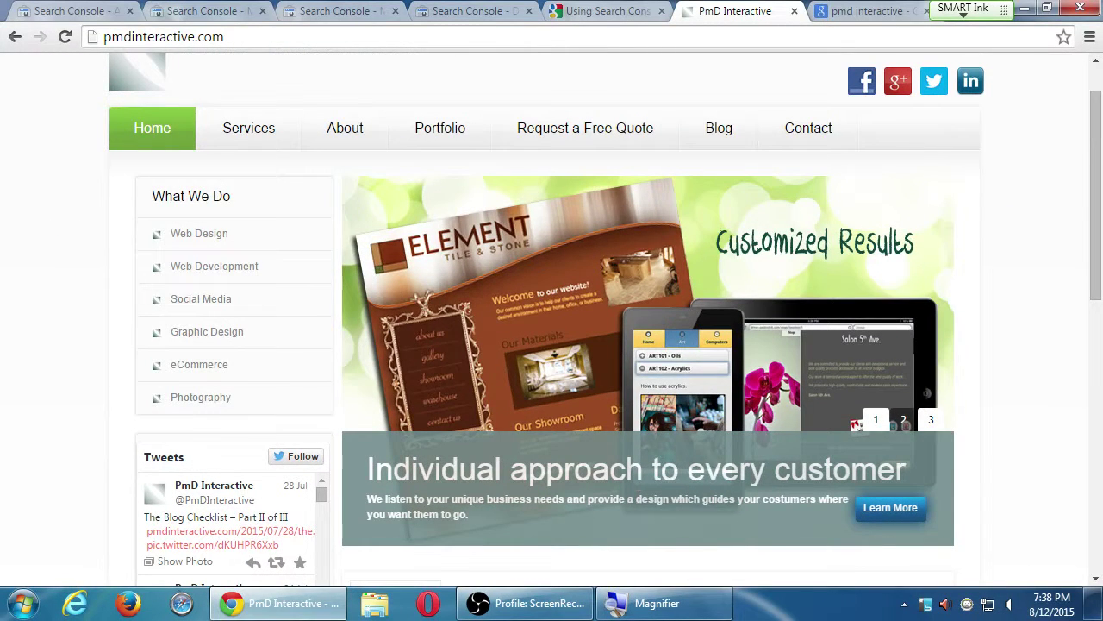
pyautogui.click(877, 424)
pyautogui.scroll(1, 1039, 388)
pyautogui.scroll(-2, 1040, 388)
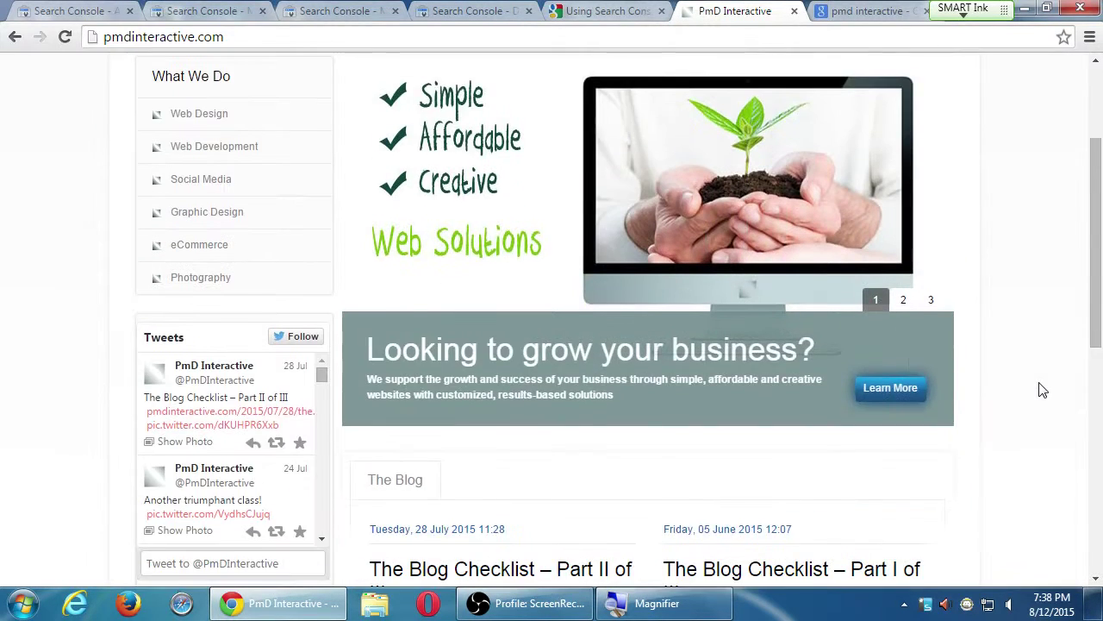
pyautogui.scroll(-1, 773, 380)
pyautogui.scroll(-3, 680, 414)
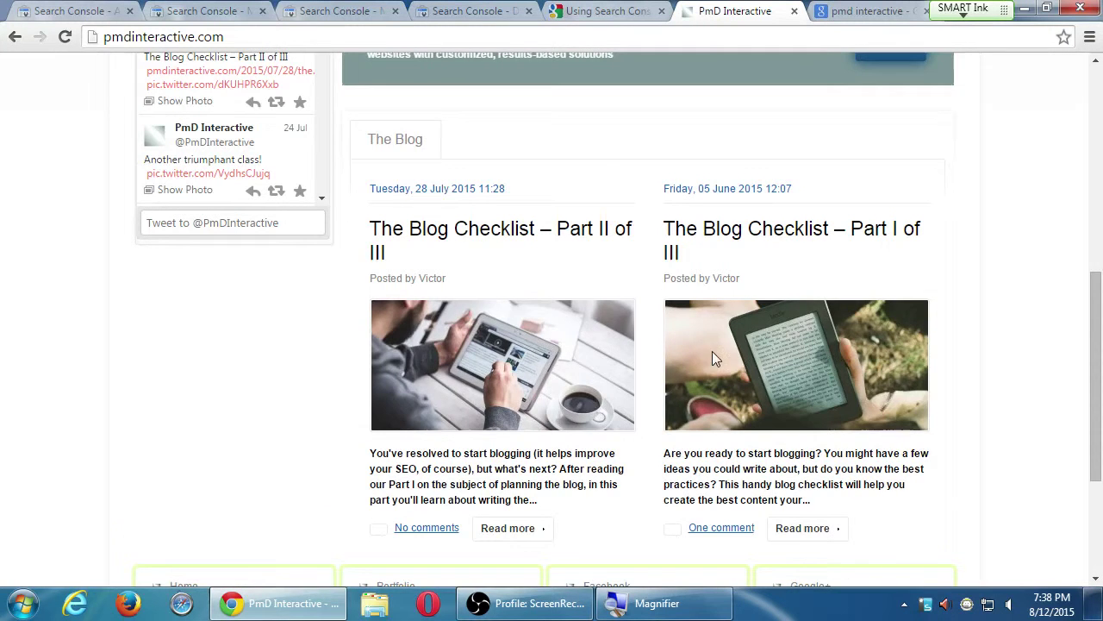
pyautogui.scroll(-1, 712, 351)
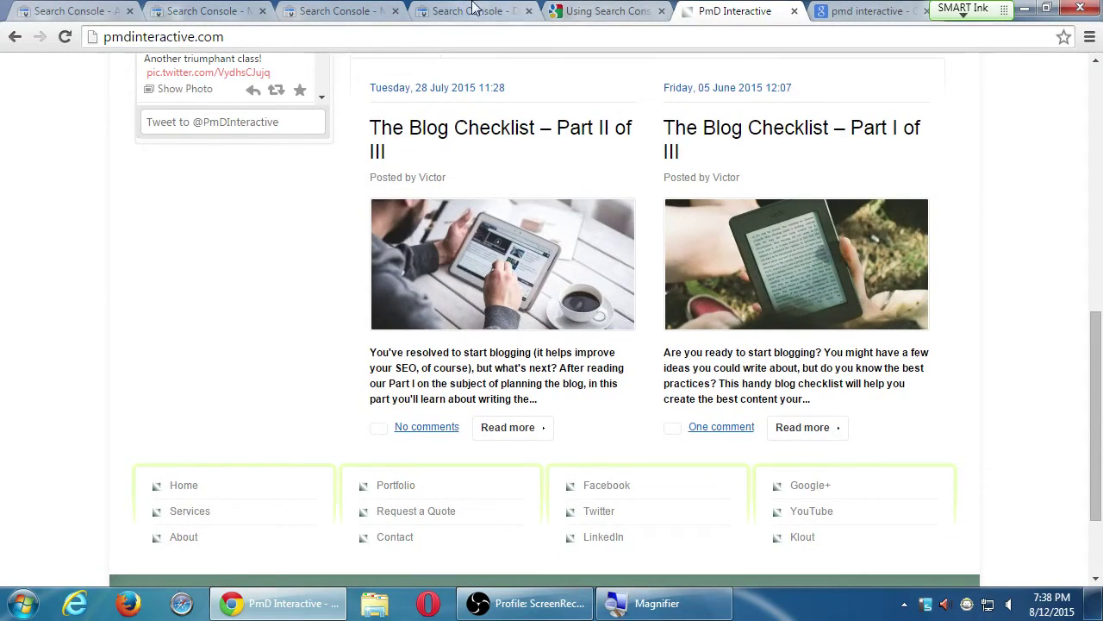
# - Go back to the Search Appearance Overview and read the explanation for the Sitelinks element, closing it when done
pyautogui.click(474, 8)
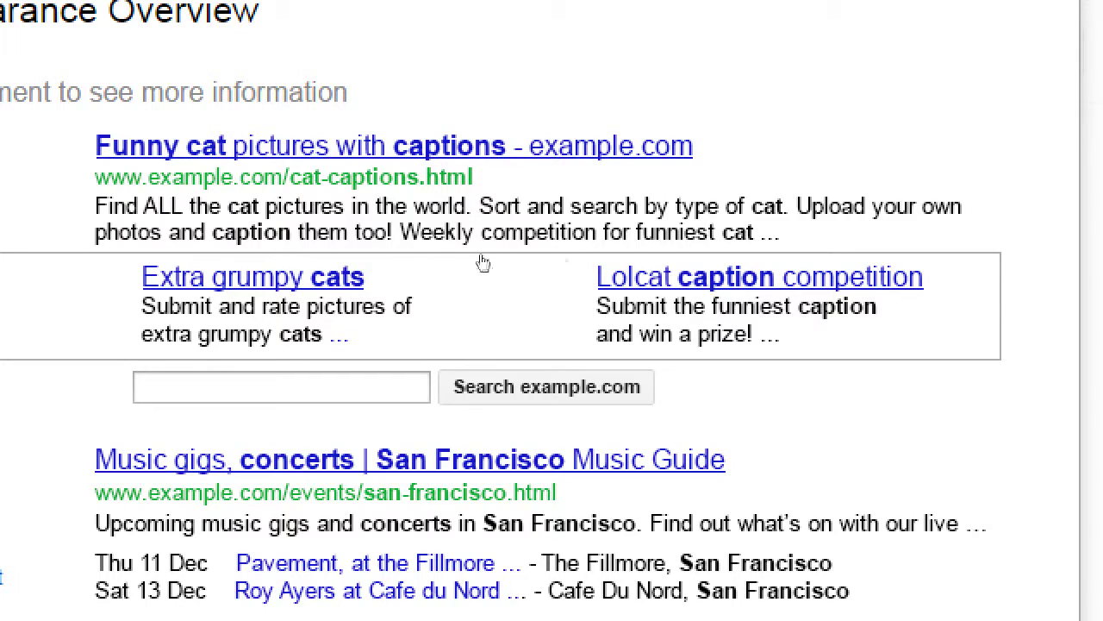
pyautogui.click(257, 262)
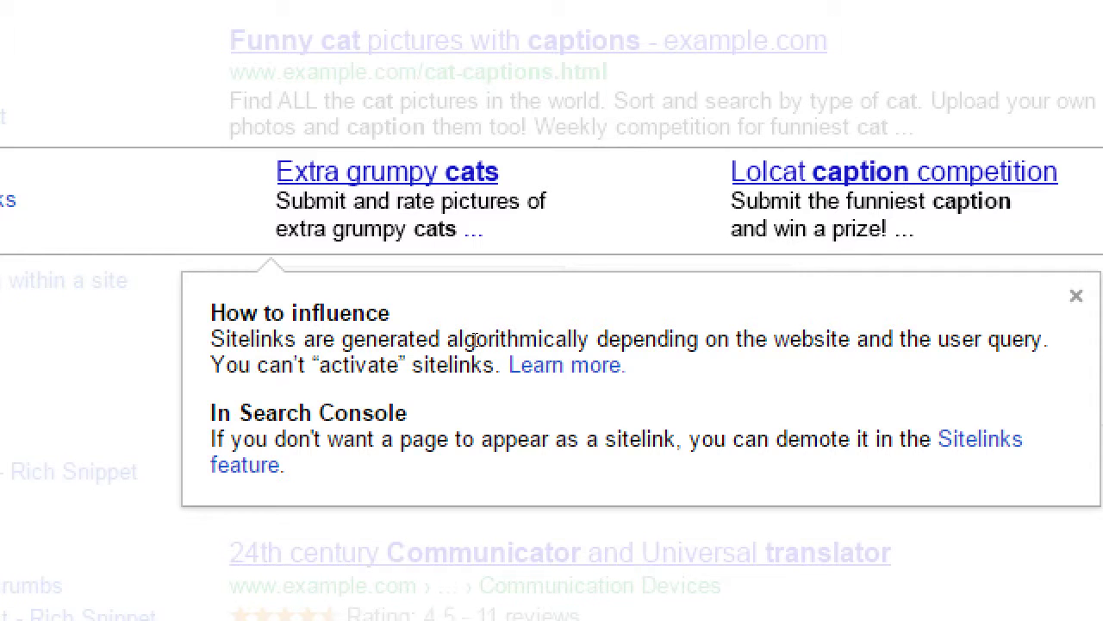
pyautogui.press('super+minus')
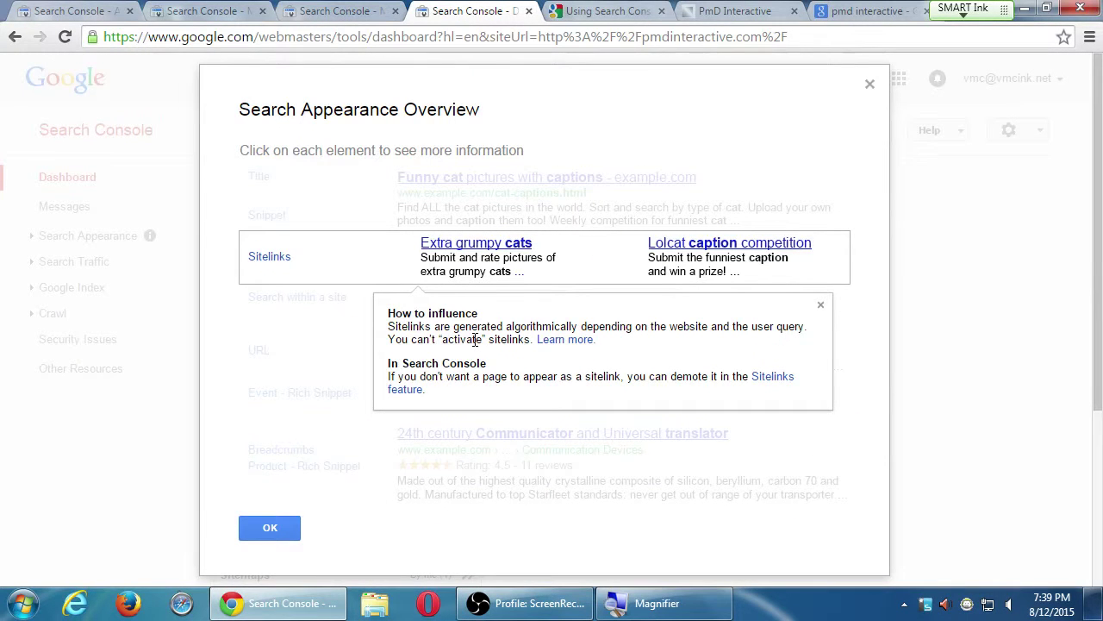
pyautogui.click(336, 334)
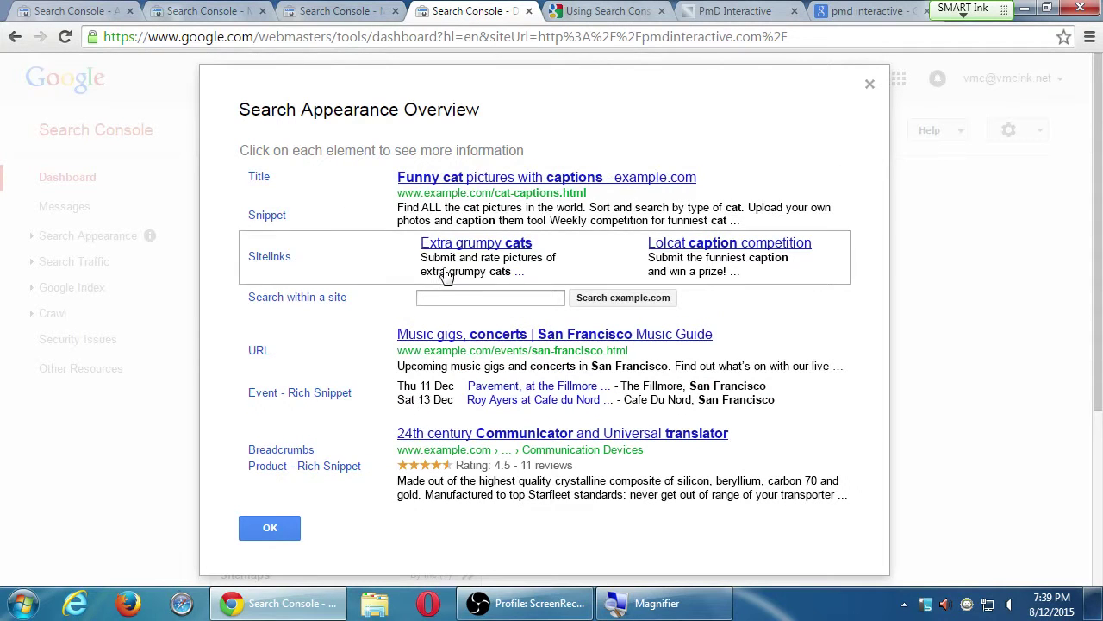
# - Read the explanations for the Search within a site and URL elements in the Search Appearance Overview
pyautogui.click(321, 300)
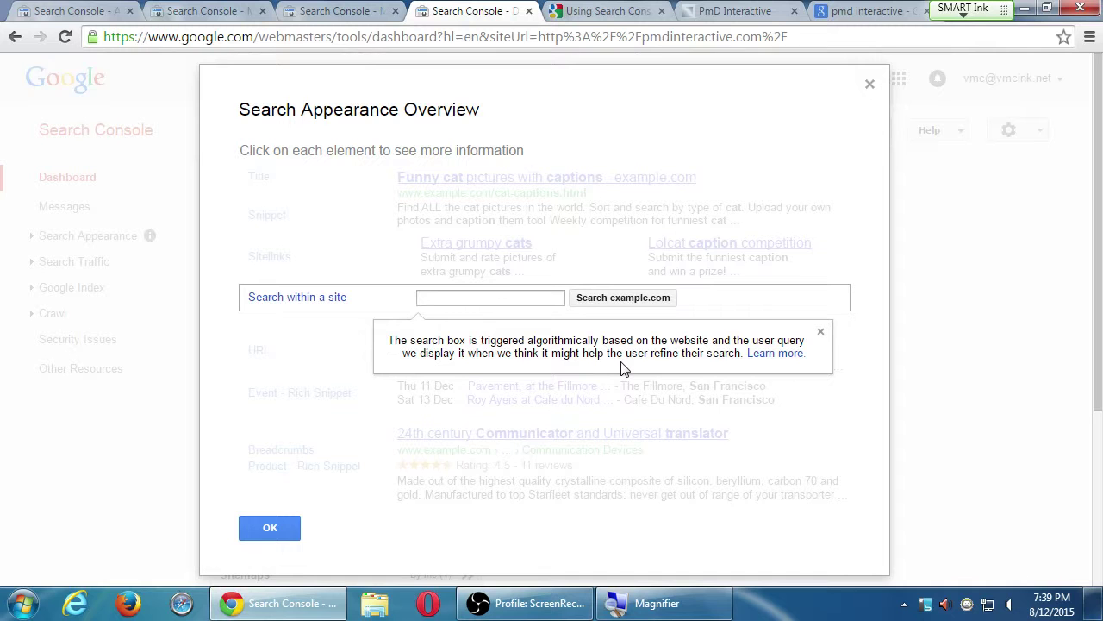
pyautogui.click(821, 333)
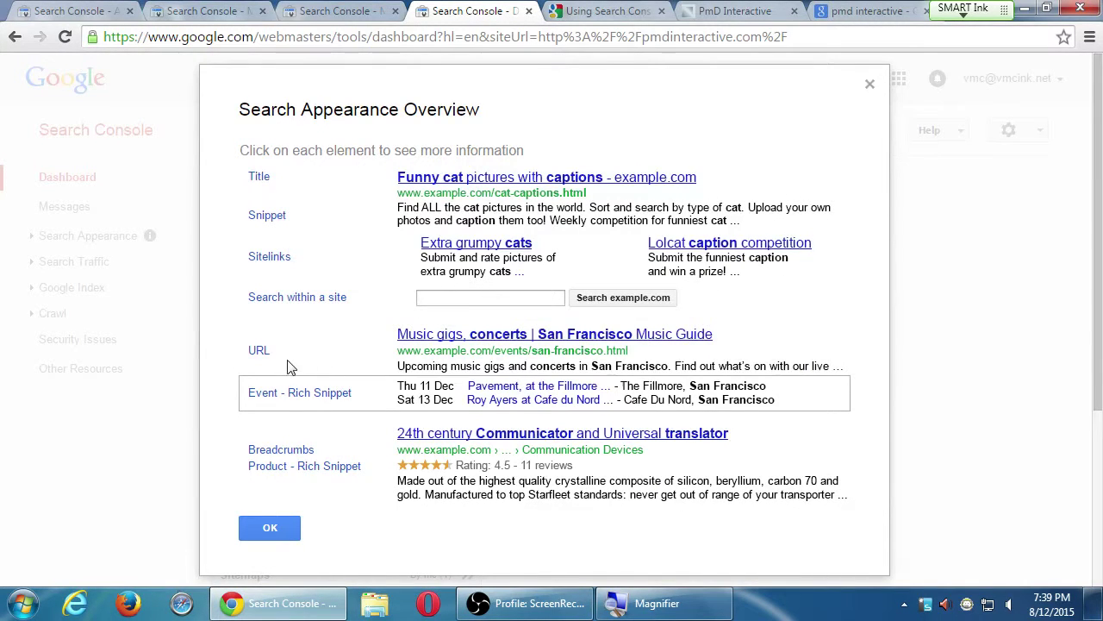
pyautogui.click(259, 353)
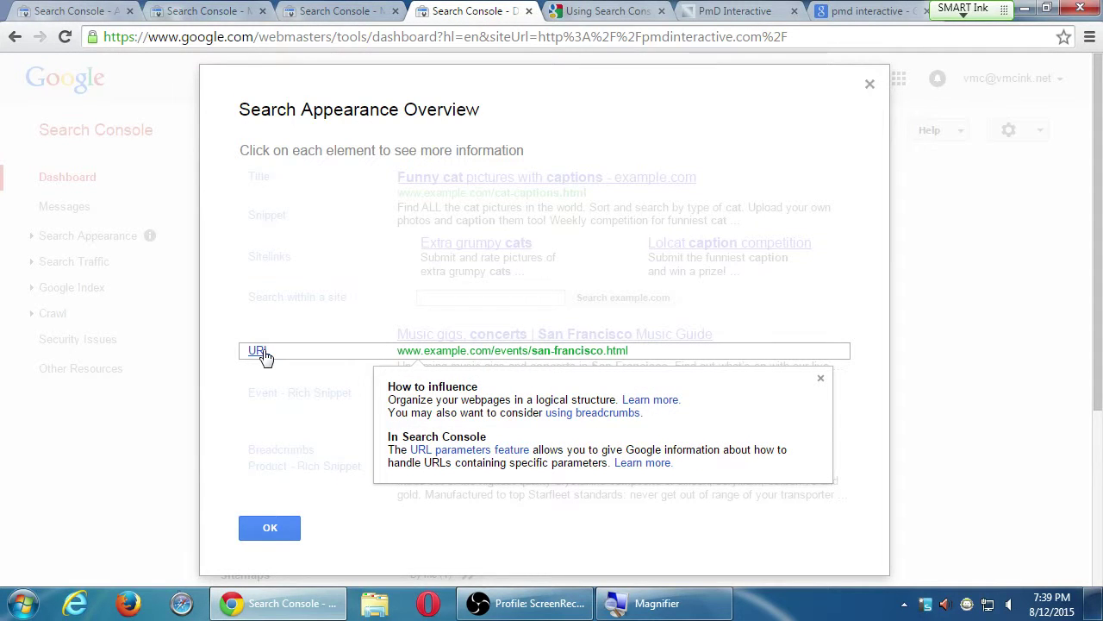
# - Open the blog post "The Blog Checklist – Part I of III" from the PmD Interactive home page
pyautogui.press('super+plus')
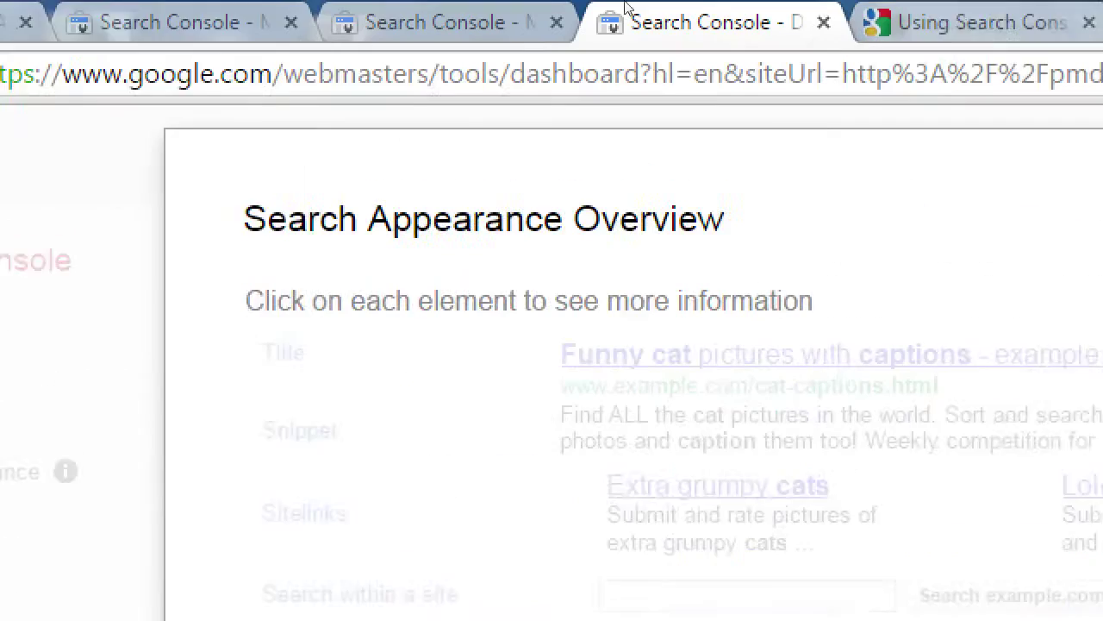
pyautogui.hotkey('ctrl', 'Tab')
pyautogui.hotkey('ctrl', 'Tab')
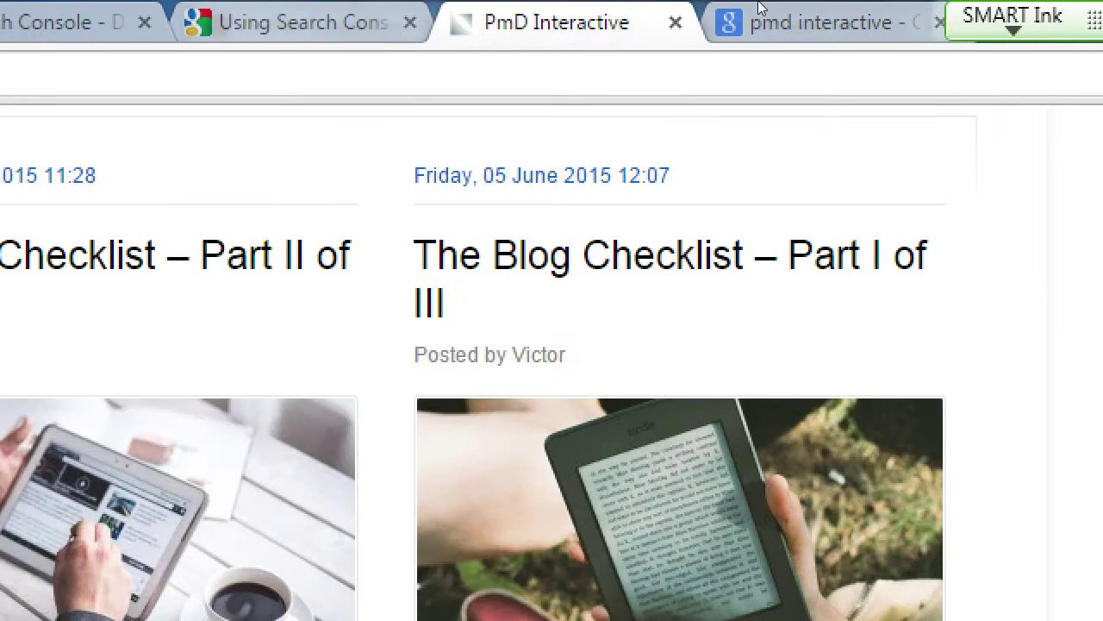
pyautogui.click(707, 136)
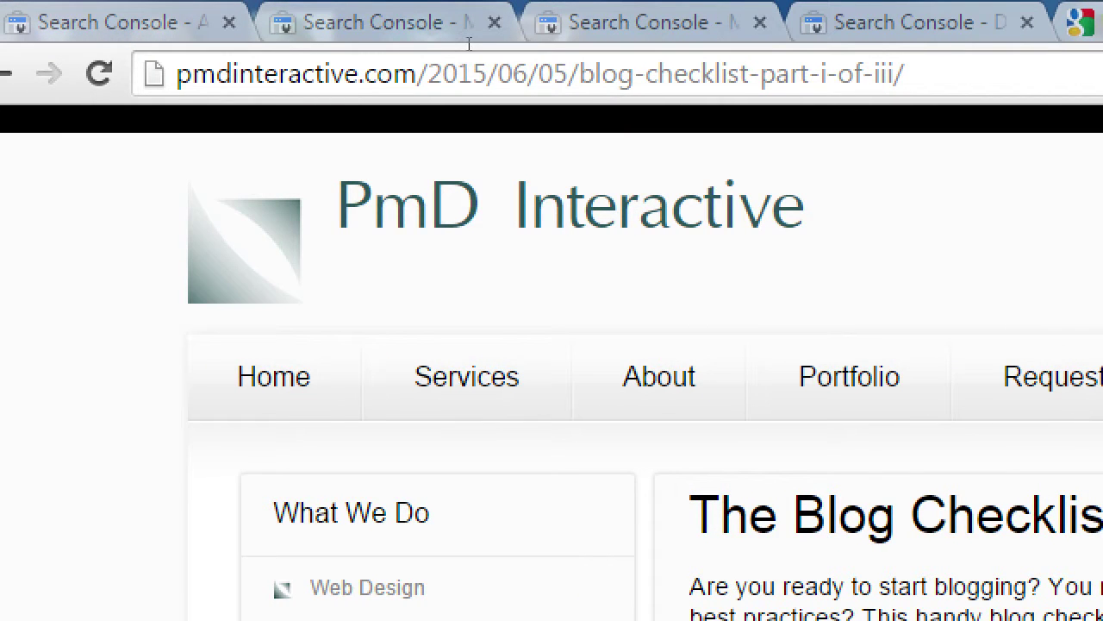
# - Highlight the date and the "blog-checklist-part-i" portions of the blog post's web address to examine its structure
pyautogui.click(169, 42)
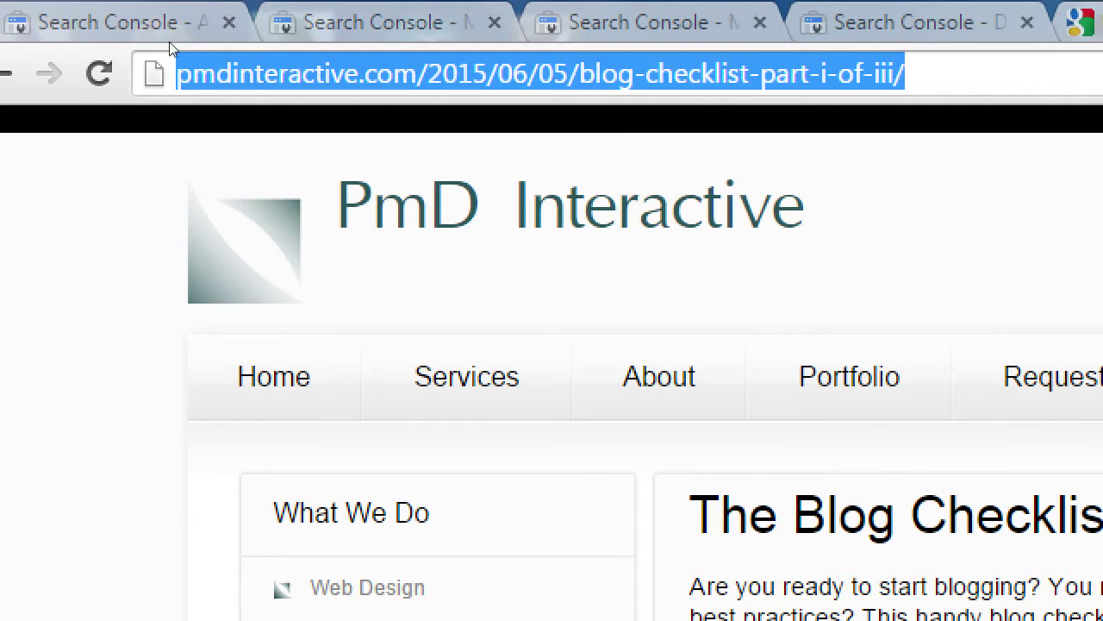
pyautogui.click(228, 36)
pyautogui.press('Left')
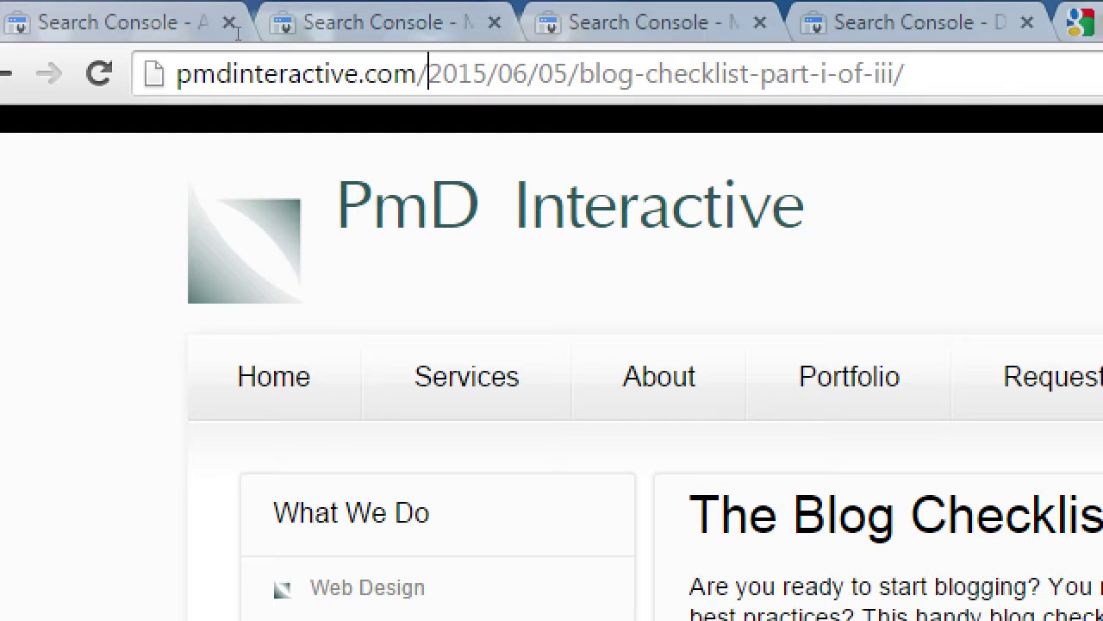
pyautogui.hotkey('shift', 'Right')
pyautogui.hotkey('shift', 'Right')
pyautogui.hotkey('shift', 'Right')
pyautogui.hotkey('shift', 'Right')
pyautogui.press('Right')
pyautogui.press('Right')
pyautogui.hotkey('shift', 'Right')
pyautogui.hotkey('shift', 'Right')
pyautogui.press('Right')
pyautogui.press('Right')
pyautogui.press('Right')
pyautogui.press('Right')
pyautogui.press('Right')
pyautogui.press('Right')
pyautogui.press('Right')
pyautogui.hotkey('shift', 'Right')
pyautogui.hotkey('shift', 'Right')
pyautogui.hotkey('shift', 'Right')
pyautogui.hotkey('shift', 'Right')
pyautogui.hotkey('shift', 'Right')
pyautogui.hotkey('shift', 'Right')
pyautogui.hotkey('shift', 'Right')
pyautogui.hotkey('shift', 'Right')
pyautogui.hotkey('shift', 'Right')
pyautogui.hotkey('shift', 'Right')
pyautogui.hotkey('shift', 'Right')
pyautogui.hotkey('shift', 'Right')
pyautogui.hotkey('shift', 'Right')
pyautogui.hotkey('shift', 'Right')
pyautogui.hotkey('shift', 'Right')
pyautogui.hotkey('shift', 'Right')
pyautogui.hotkey('shift', 'Right')
pyautogui.hotkey('shift', 'Right')
pyautogui.hotkey('shift', 'Right')
pyautogui.hotkey('shift', 'Right')
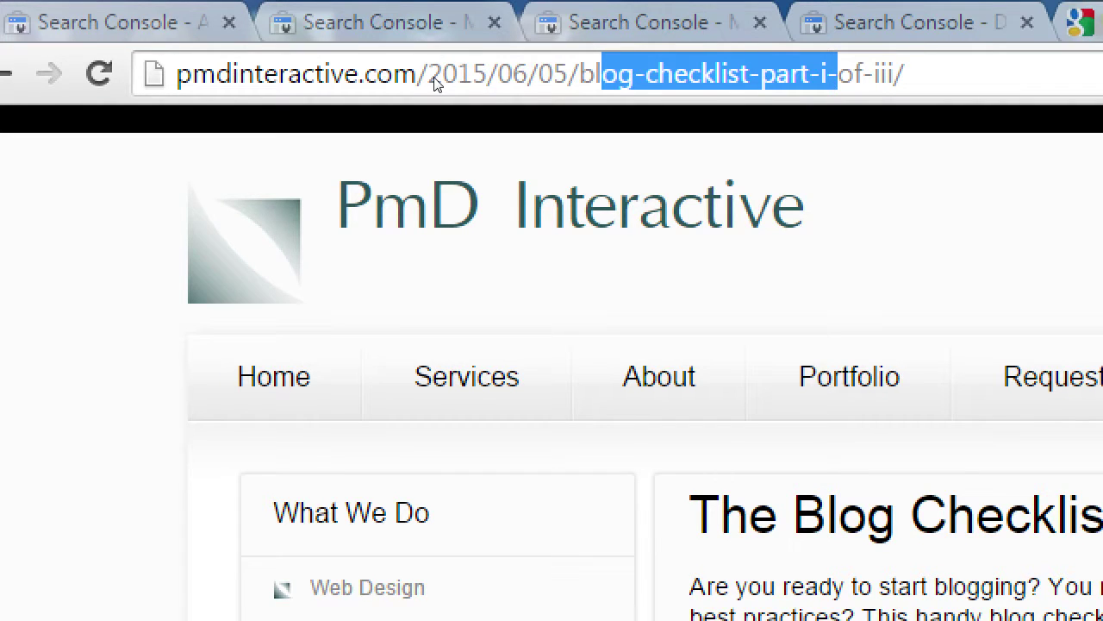
# - Open the site's About page and the Salon 5th Ave portfolio page to compare their web addresses, selecting the latter
pyautogui.click(659, 377)
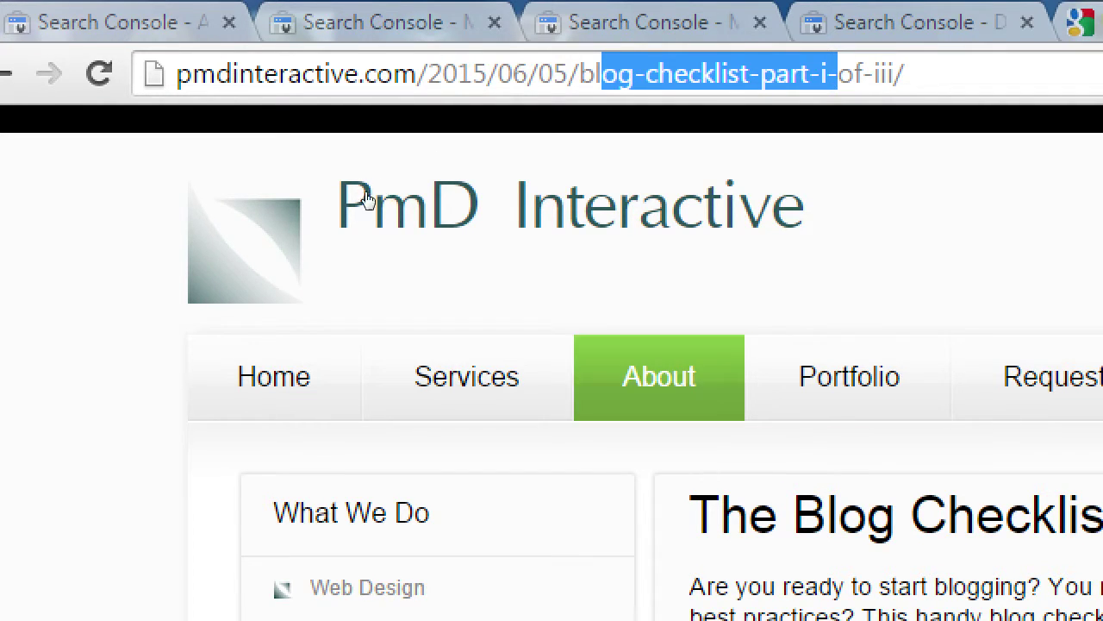
pyautogui.press('Tab')
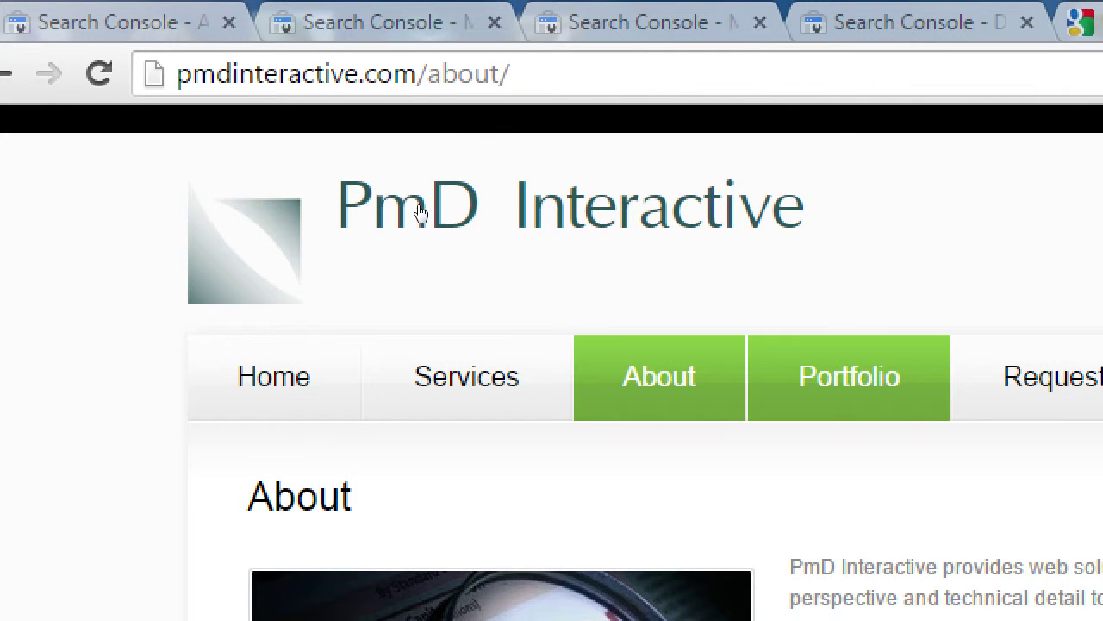
pyautogui.press('Return')
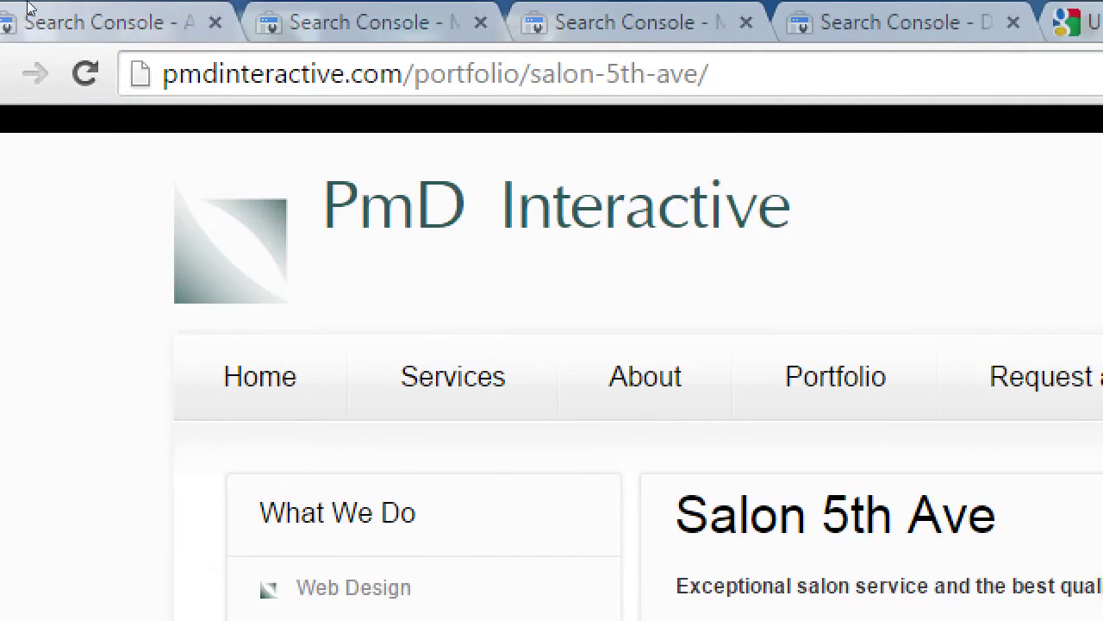
pyautogui.click(216, 74)
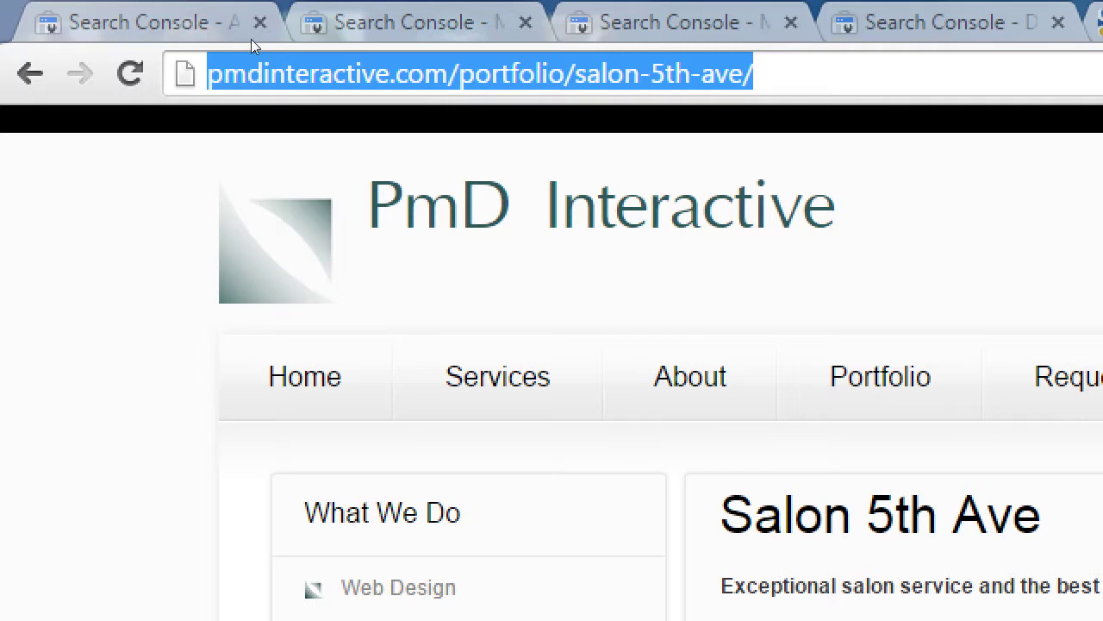
# - Highlight the "portfolio" portion of the Salon 5th Ave page's web address to examine the URL structure
pyautogui.doubleClick(511, 73)
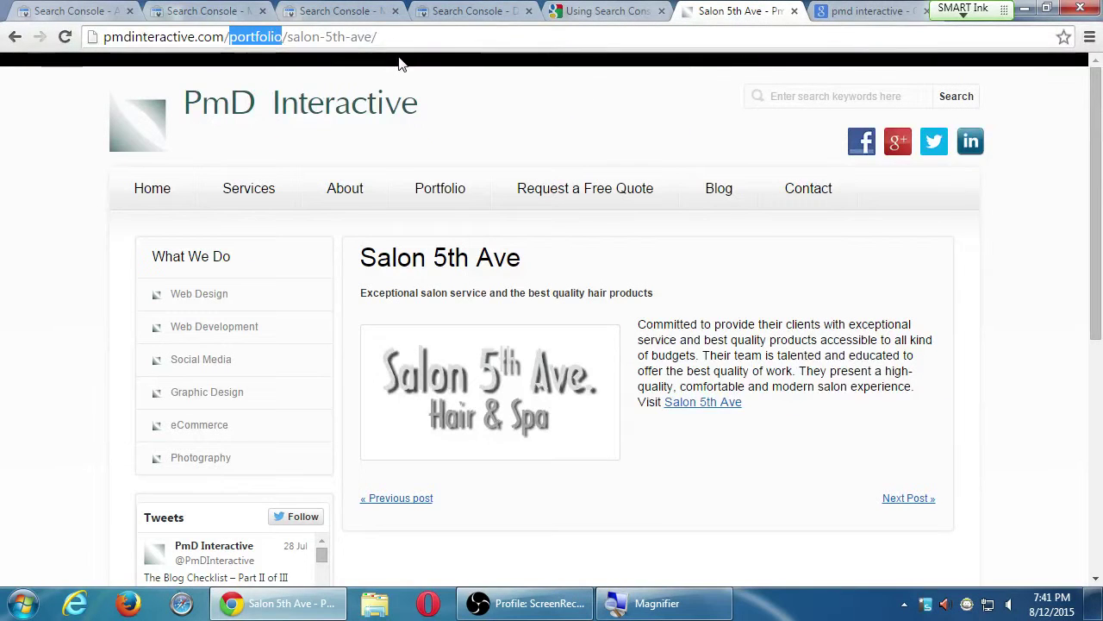
pyautogui.scroll(-1, 453, 333)
pyautogui.scroll(1, 451, 340)
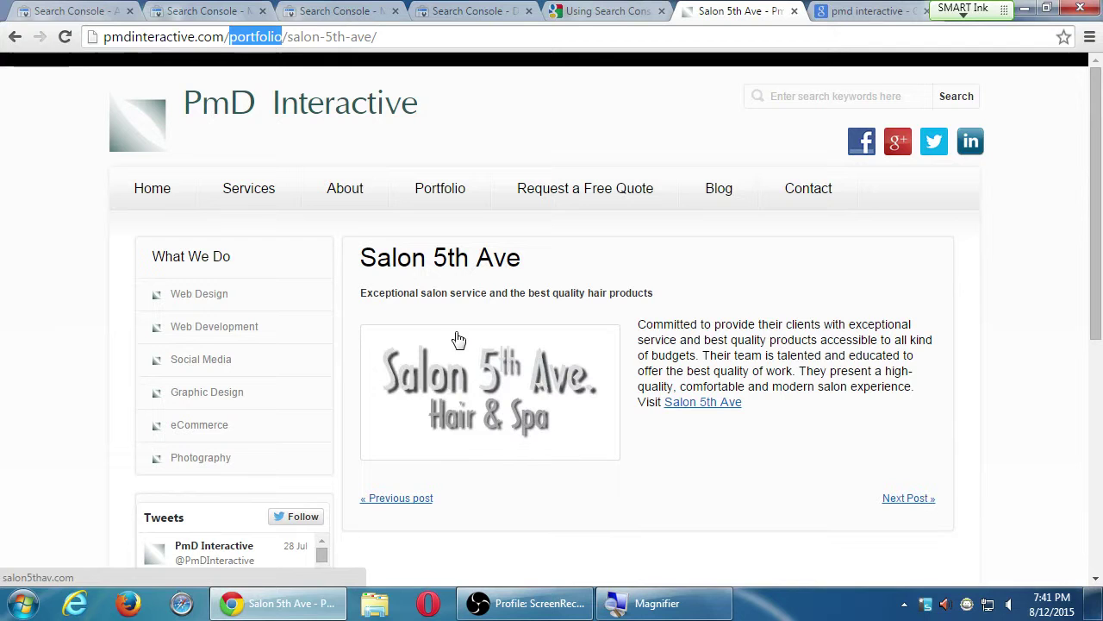
# - Open the site's Contact page to compare its web address, and return to the Salon 5th Ave portfolio page
pyautogui.click(809, 190)
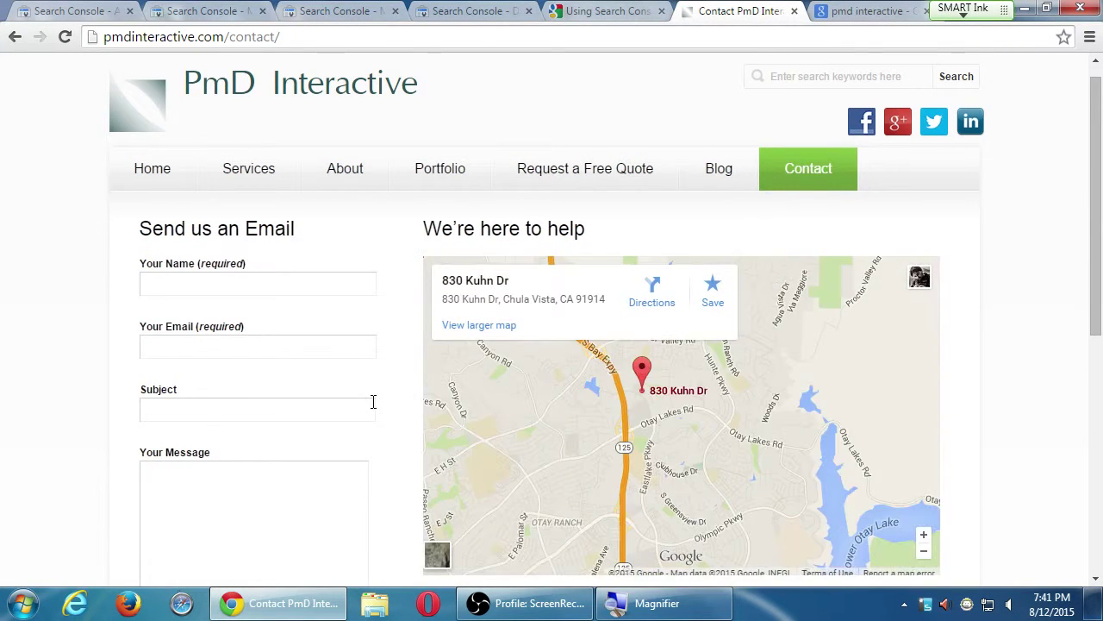
pyautogui.scroll(-2, 373, 402)
pyautogui.scroll(3, 374, 409)
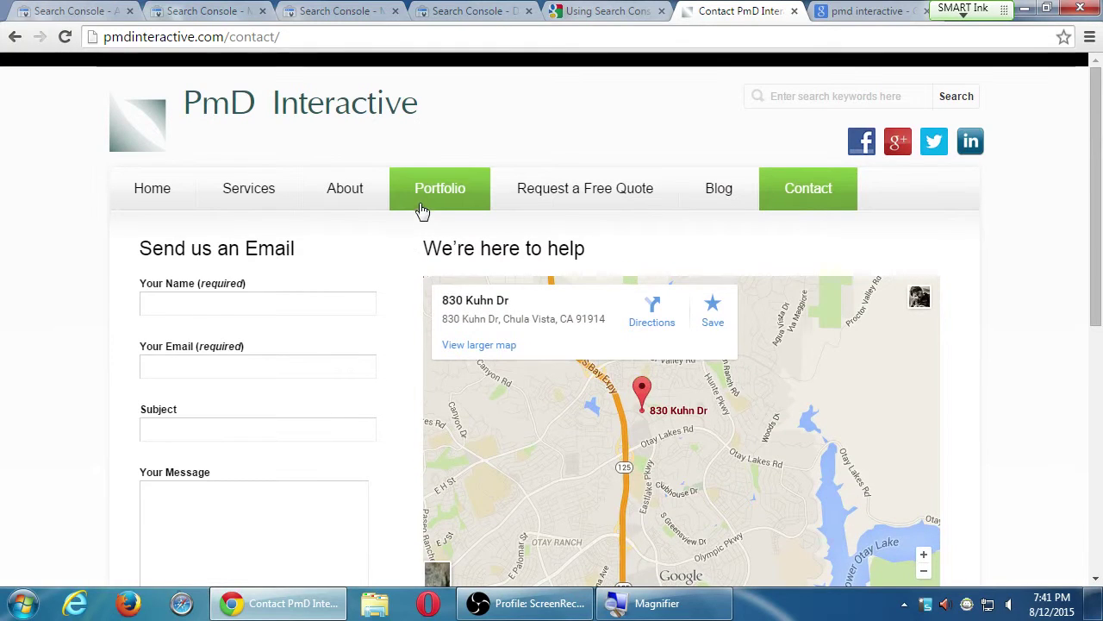
pyautogui.hotkey('alt', 'Left')
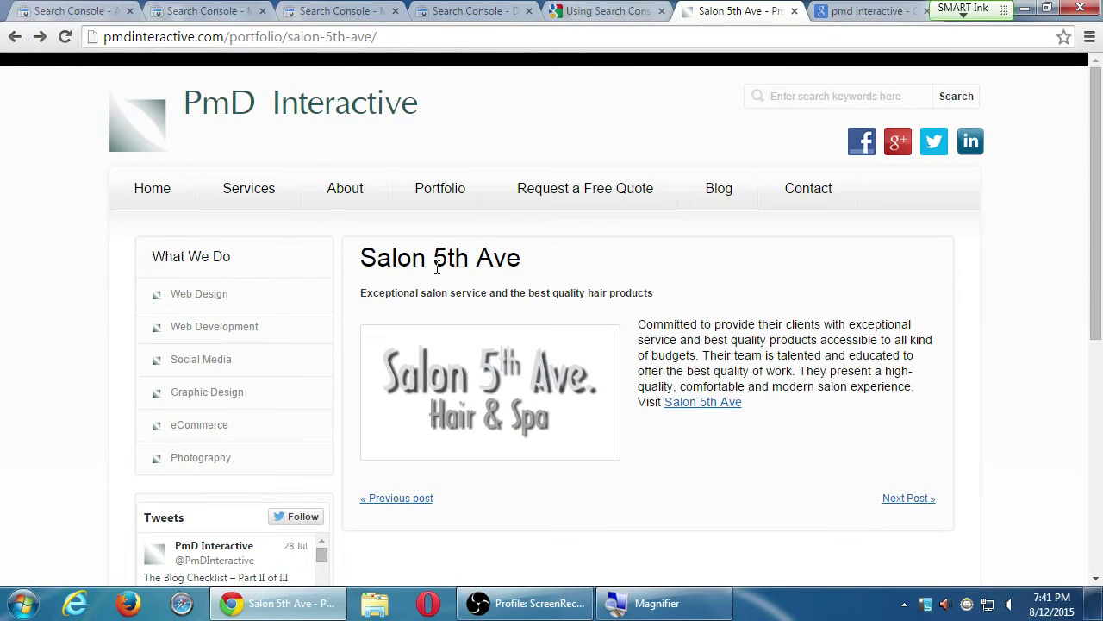
pyautogui.scroll(-1, 401, 284)
pyautogui.scroll(1, 404, 266)
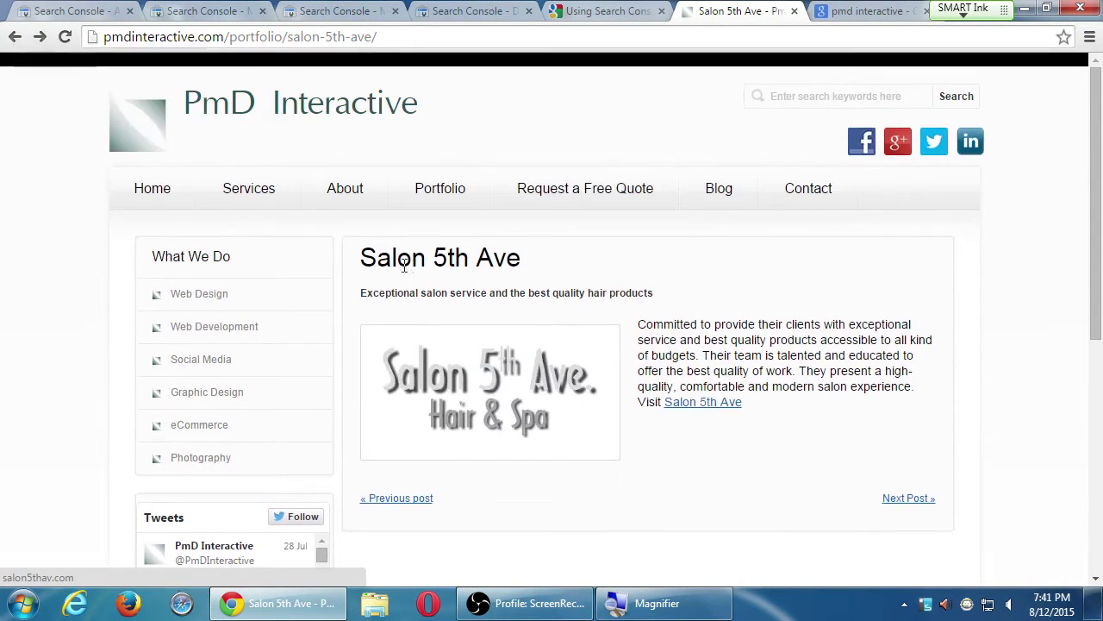
pyautogui.press('super+plus')
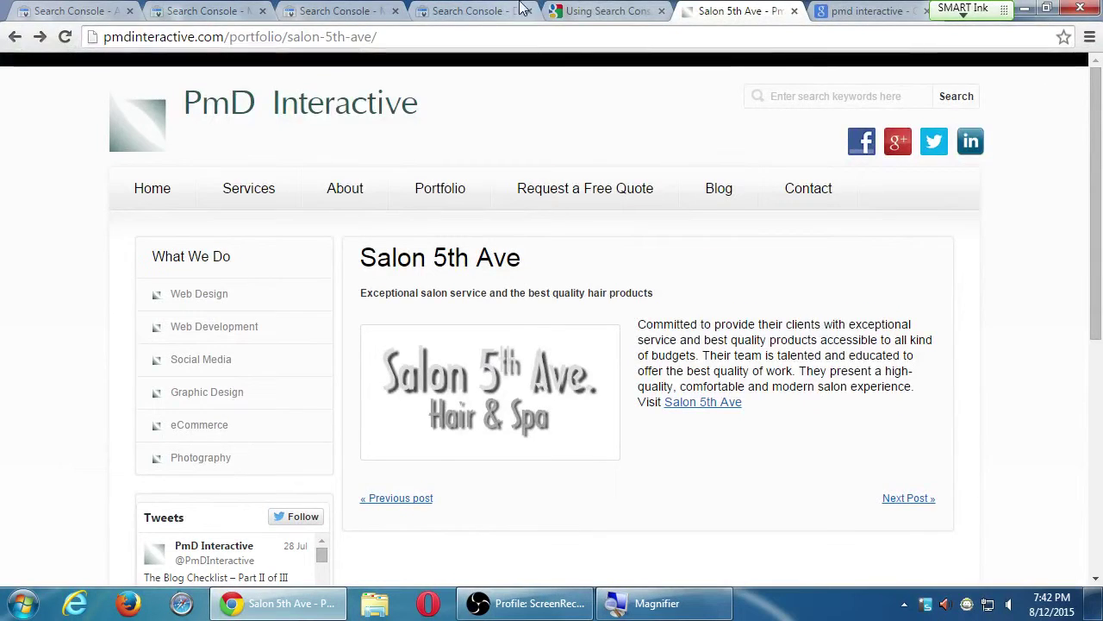
# - Return to the Search Appearance Overview page and search Chrome's settings for "track"
pyautogui.click(603, 10)
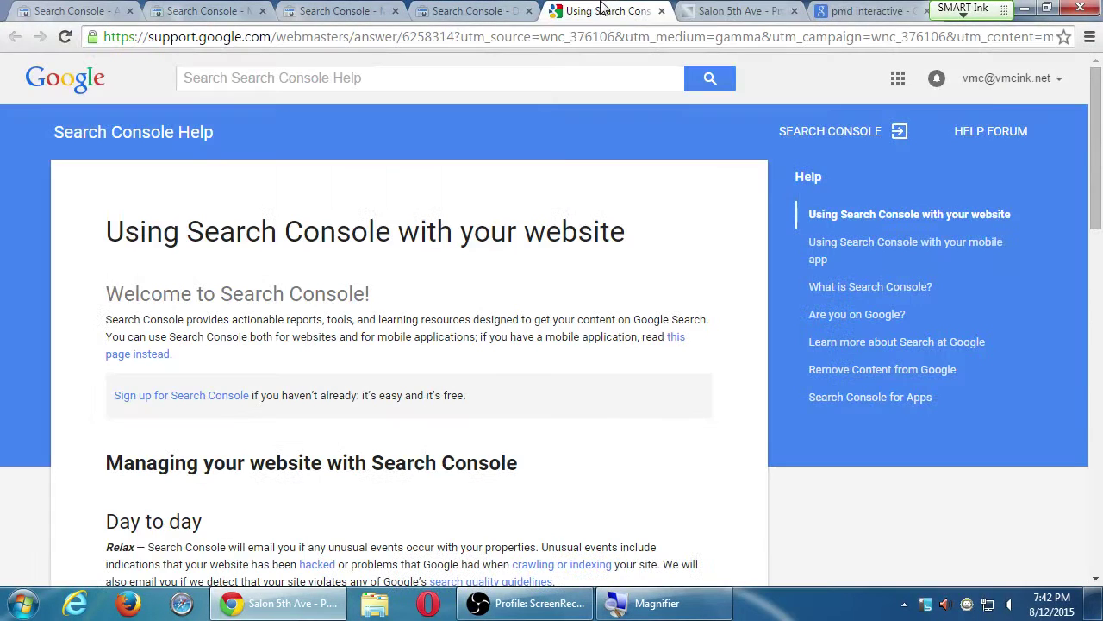
pyautogui.click(478, 10)
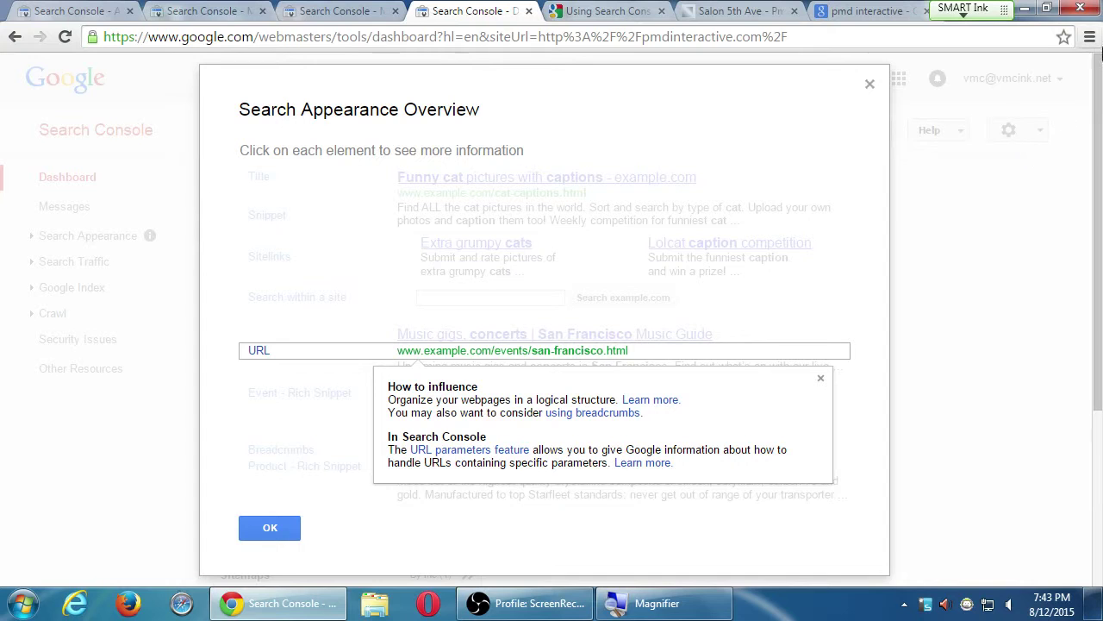
pyautogui.click(1093, 38)
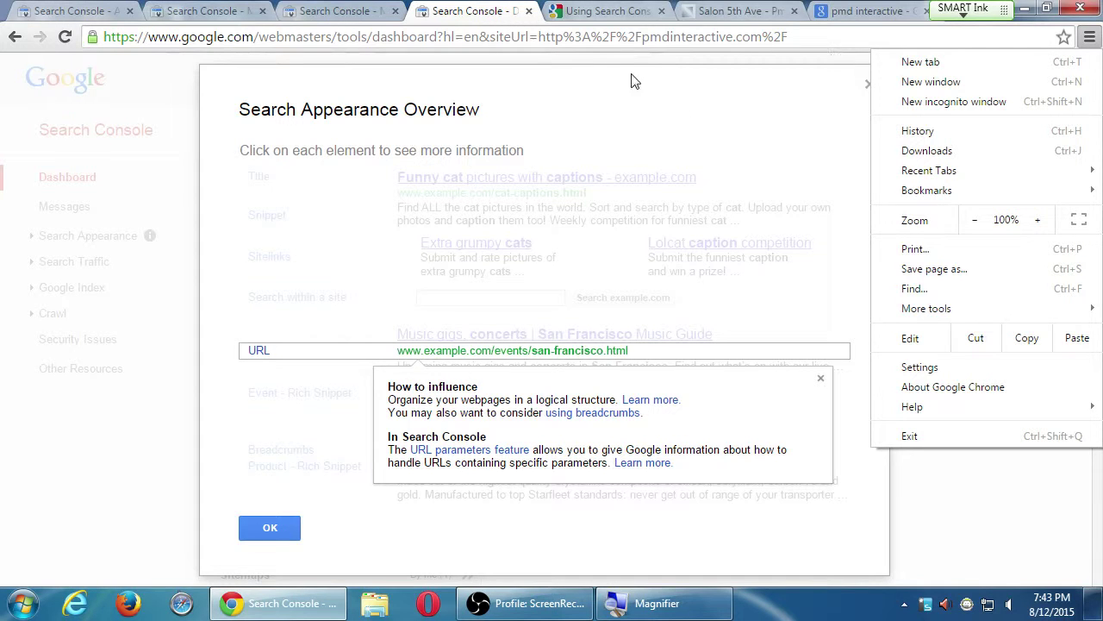
pyautogui.click(903, 367)
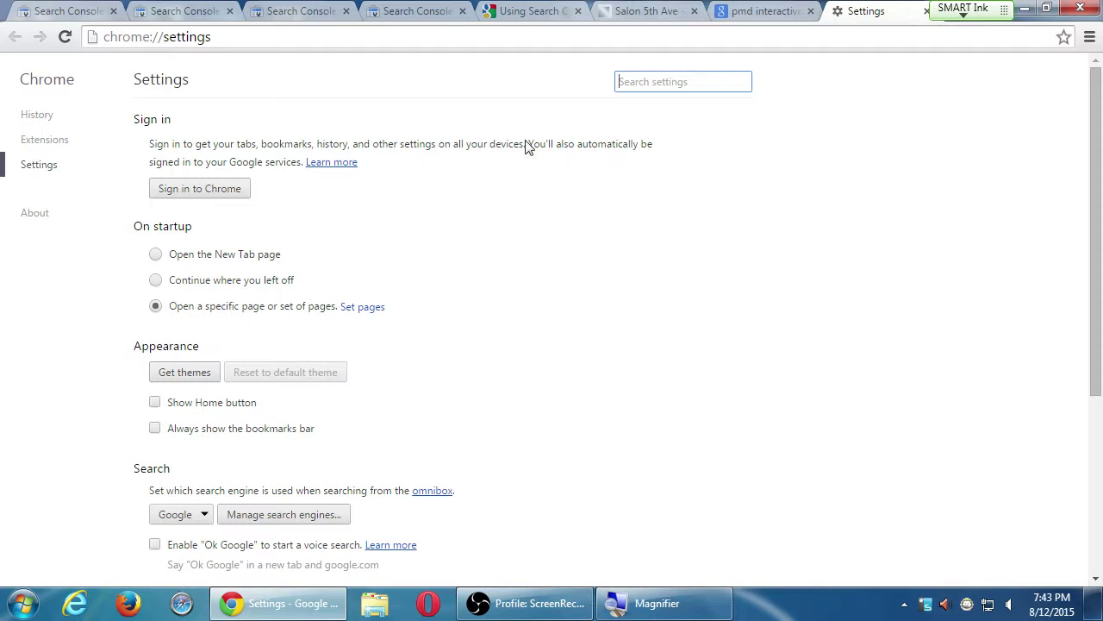
pyautogui.write('track')
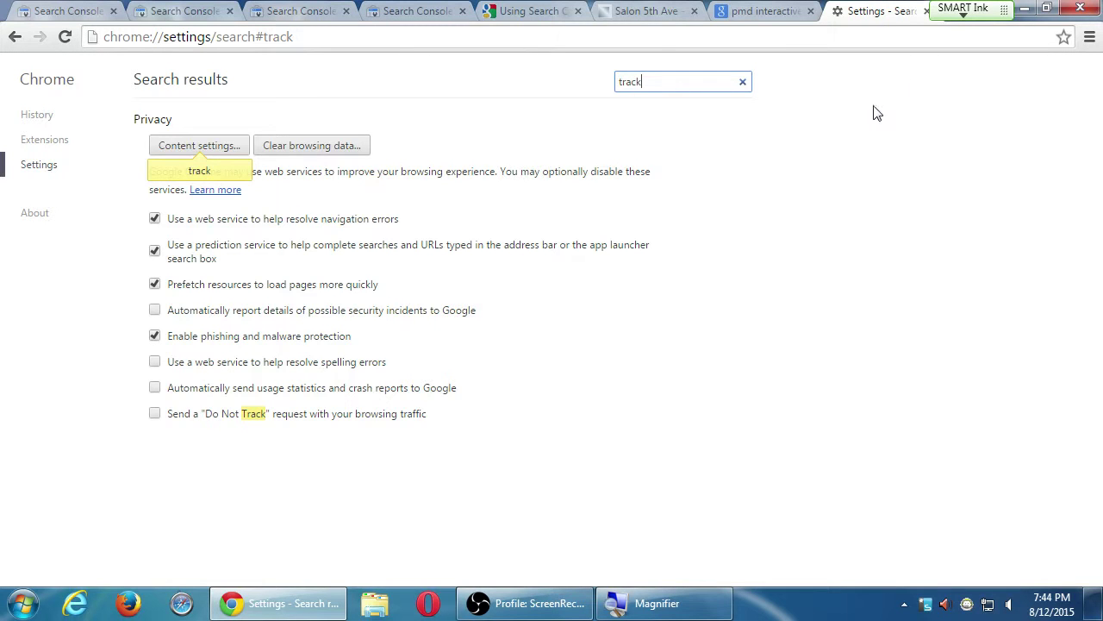
# - Reopen Chrome's settings from the start and repeat the search for "track" to locate the Do Not Track option
pyautogui.click(1087, 39)
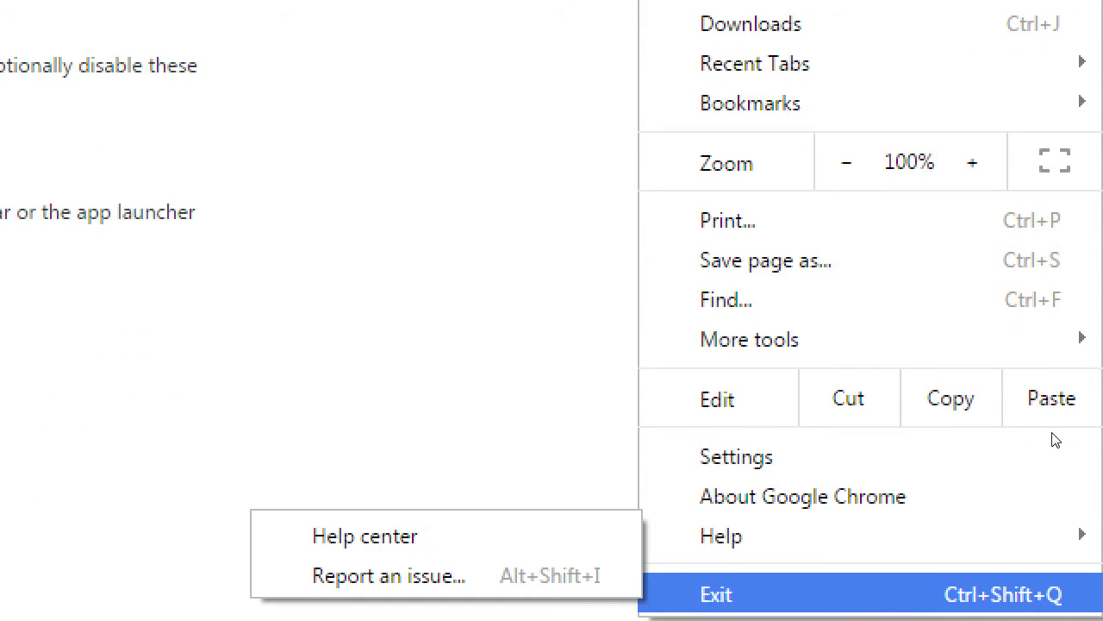
pyautogui.click(1027, 455)
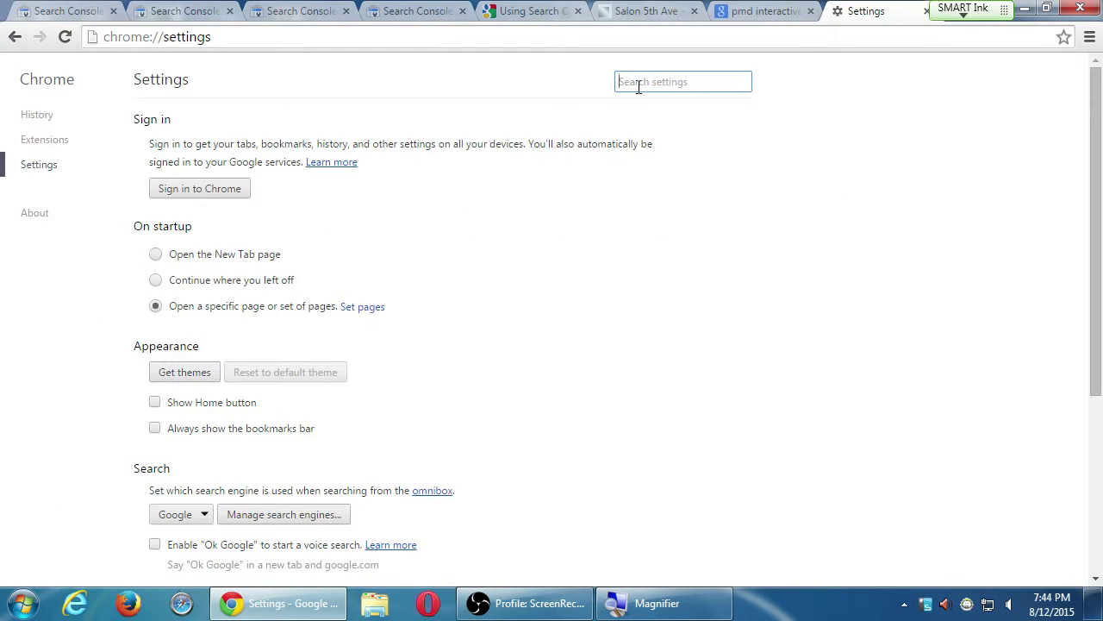
pyautogui.write('track')
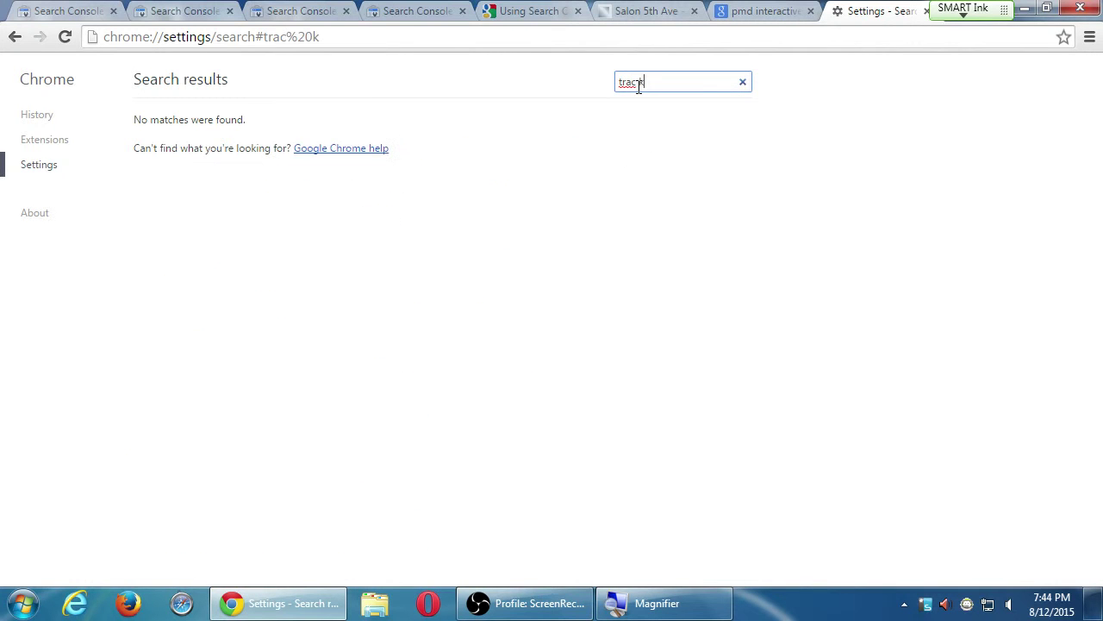
pyautogui.press('BackSpace')
pyautogui.press('BackSpace')
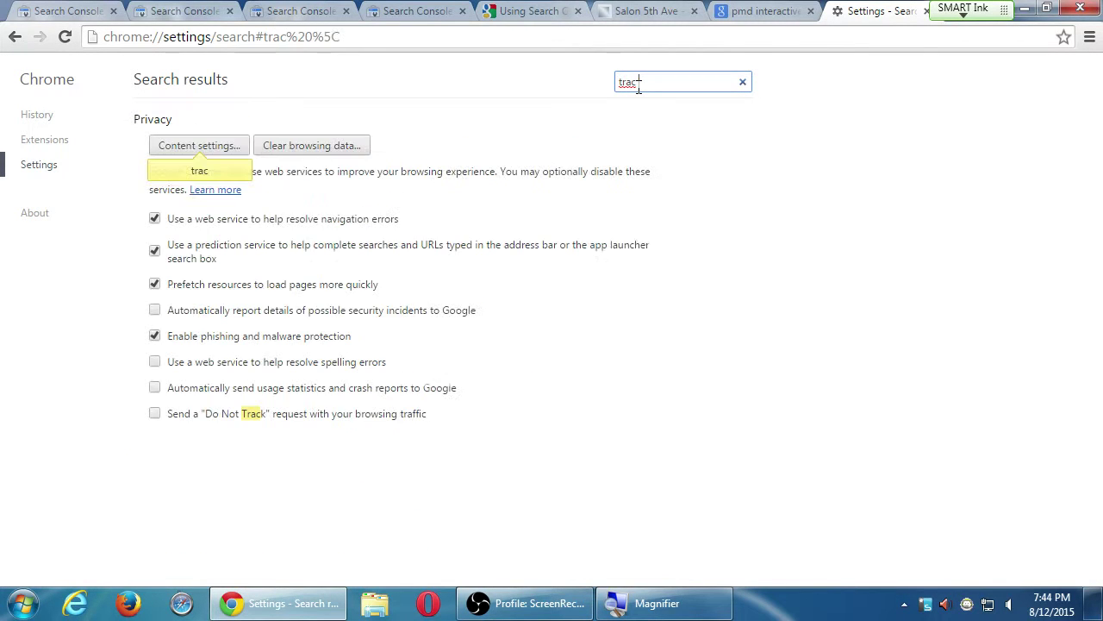
pyautogui.write('k')
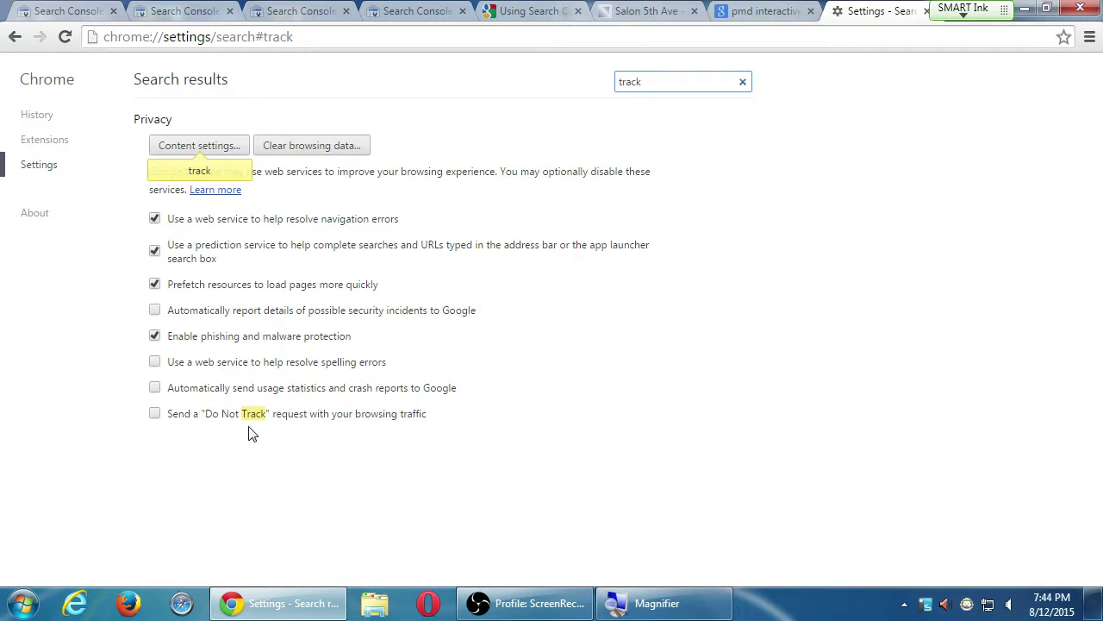
# - Close the Settings, Google search results and Search Console Help pages, and return to the Search Appearance Overview
pyautogui.hotkey('ctrl', 'w')
pyautogui.hotkey('ctrl', 'w')
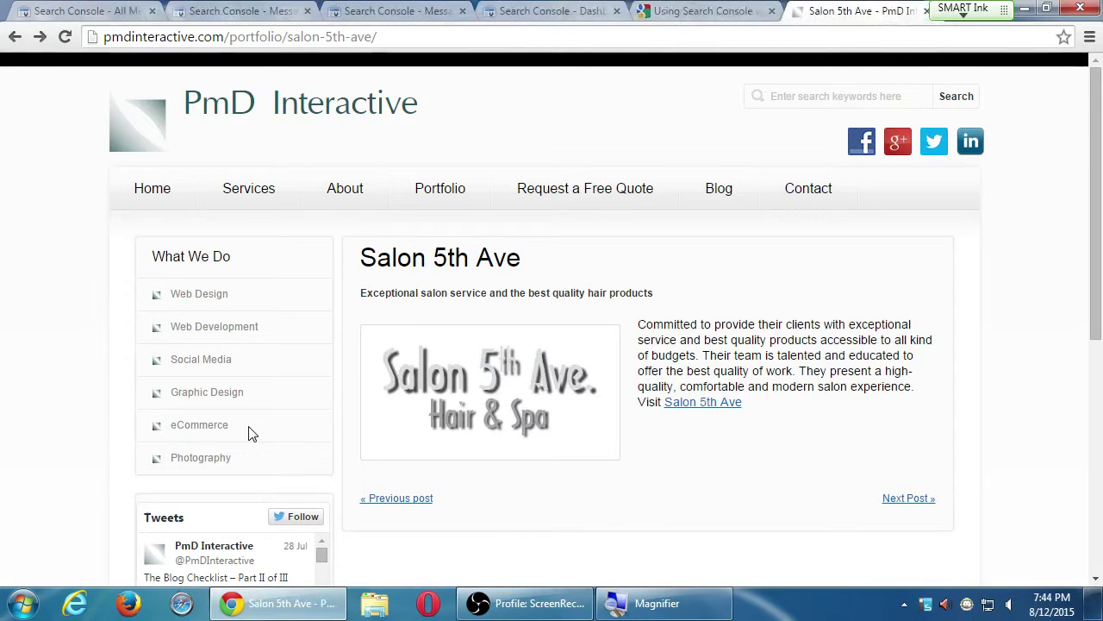
pyautogui.hotkey('ctrl', 'shift', 'Tab')
pyautogui.hotkey('ctrl', 'w')
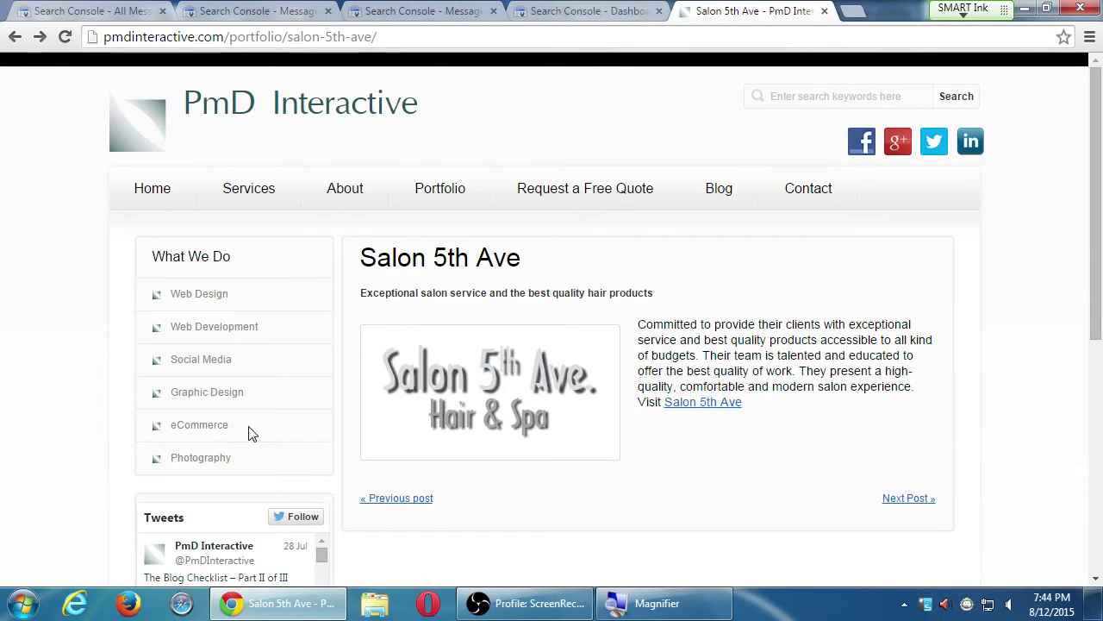
pyautogui.hotkey('ctrl', 'shift', 'Tab')
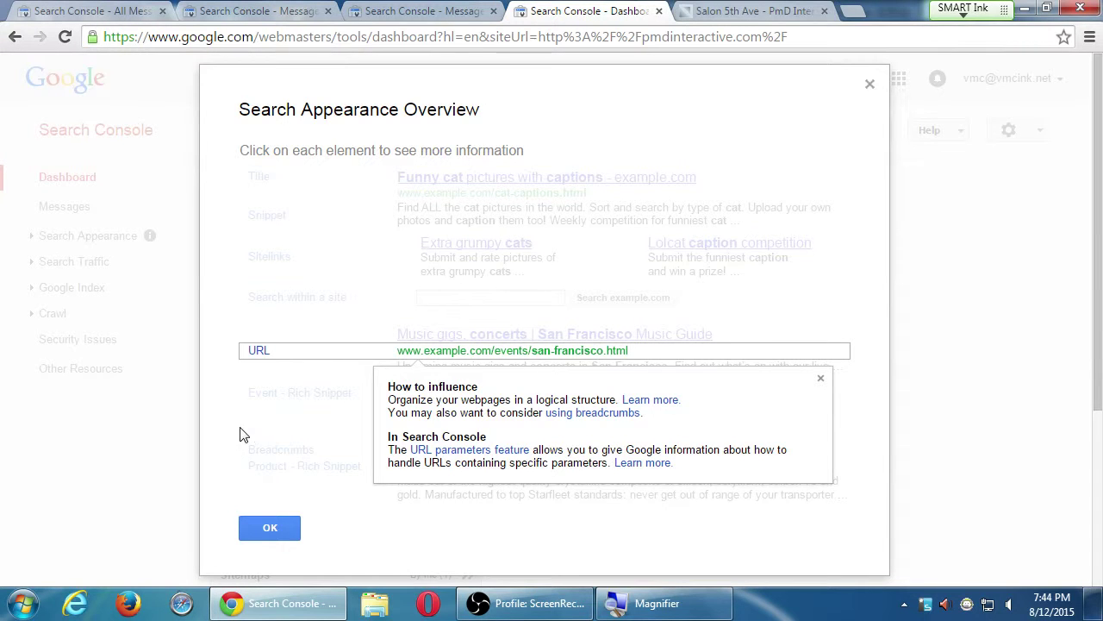
# - Dismiss the URL explanation, view the Rich Snippet and Breadcrumbs elements, and close the Search Appearance Overview
pyautogui.click(245, 435)
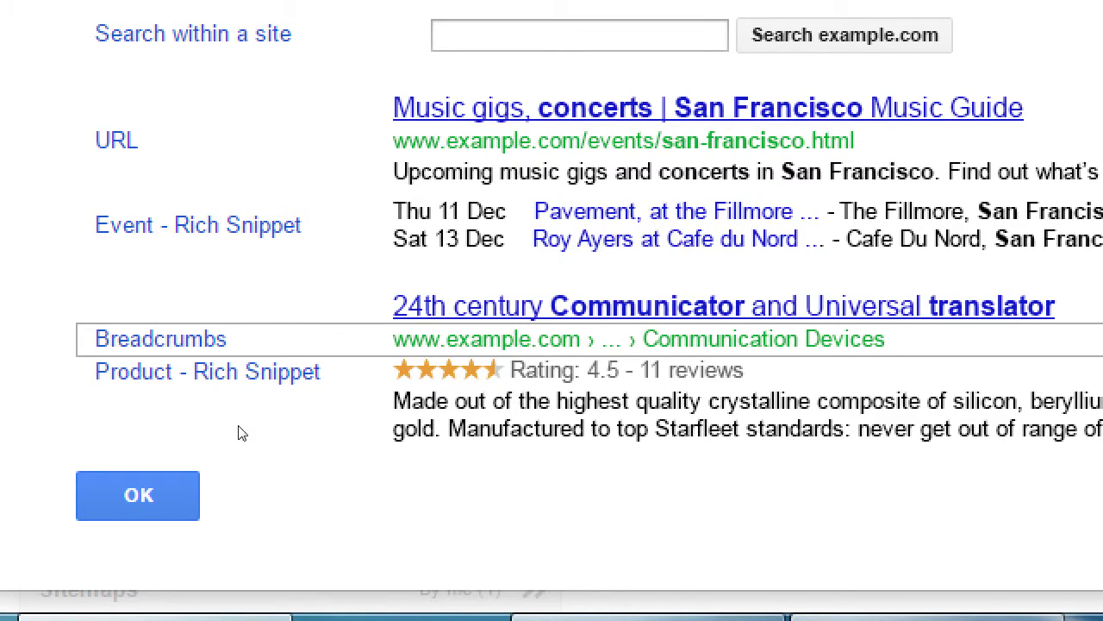
pyautogui.click(327, 395)
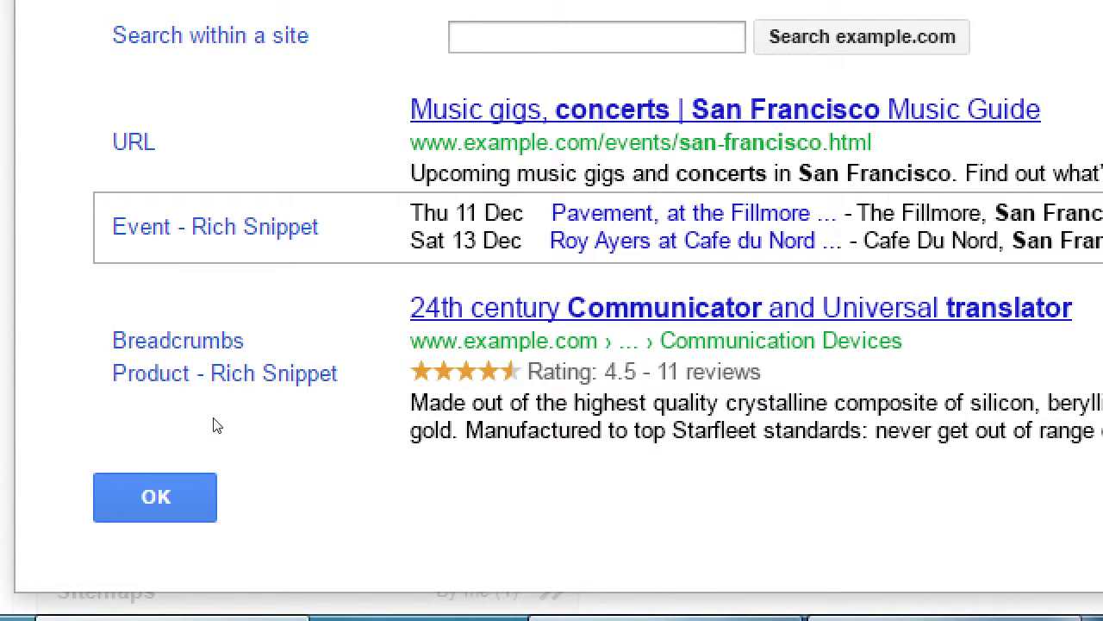
pyautogui.press('super+minus')
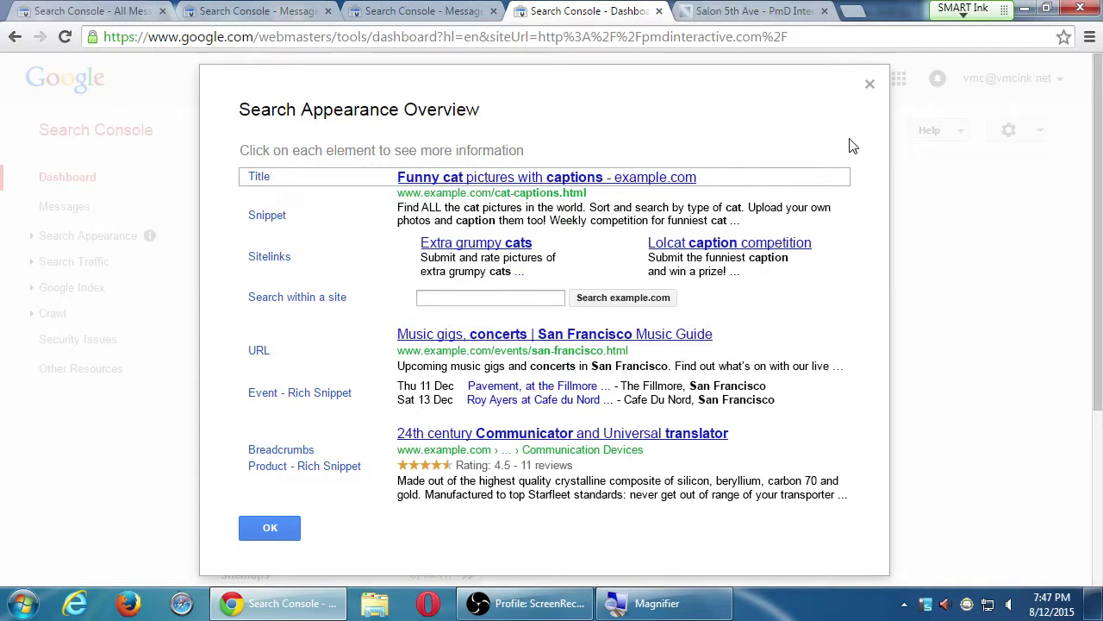
pyautogui.click(868, 84)
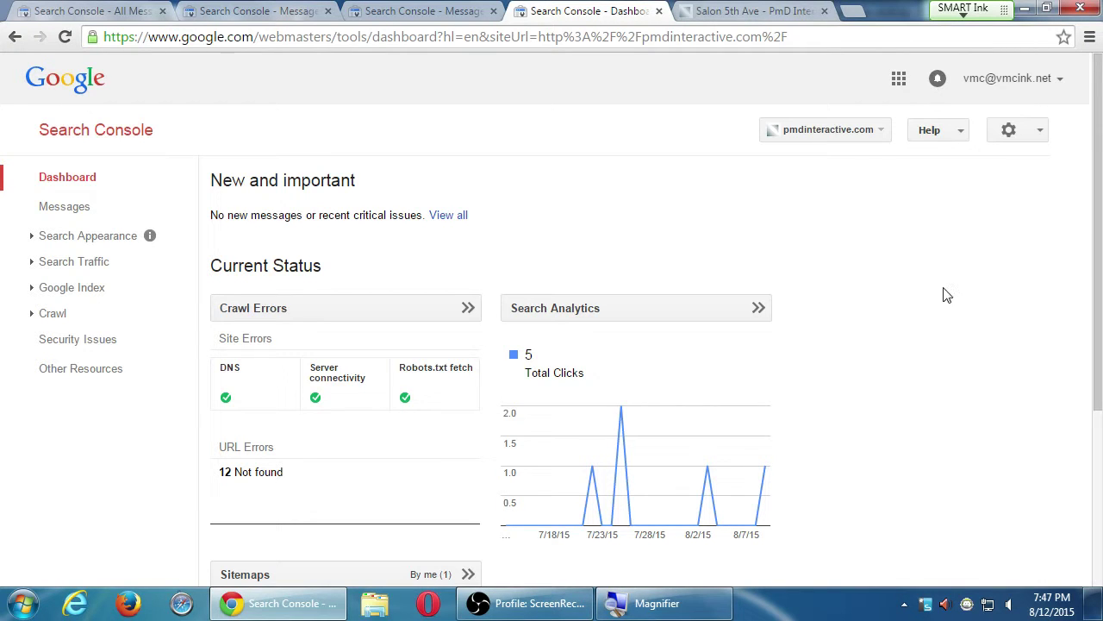
# - Expand the Search Appearance section of the dashboard to view its reports
pyautogui.click(32, 238)
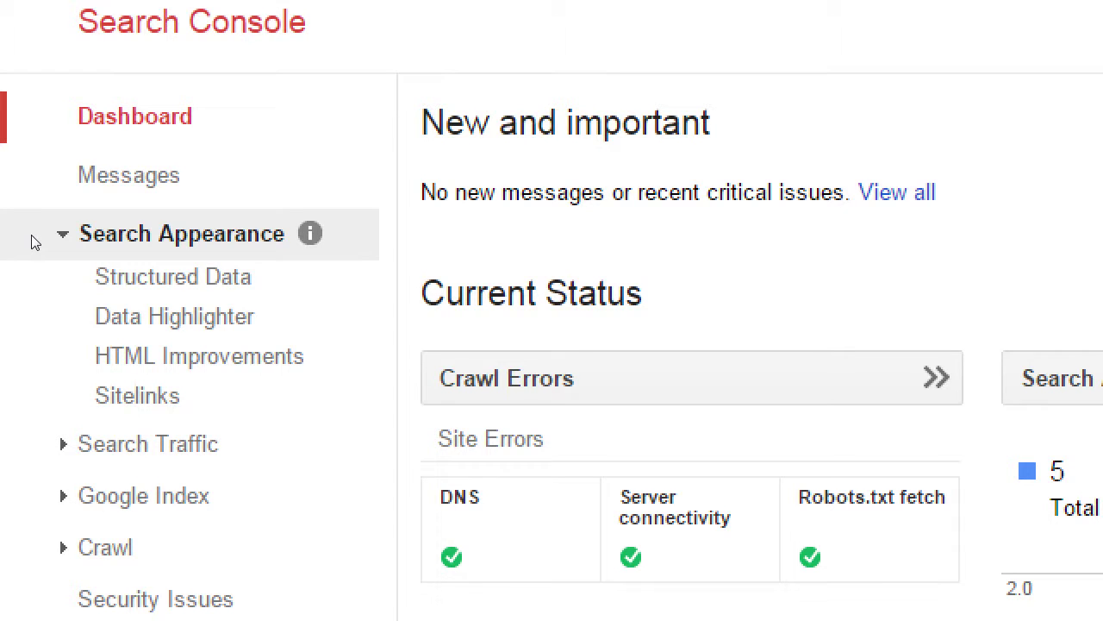
pyautogui.click(32, 243)
pyautogui.click(32, 242)
pyautogui.click(32, 242)
pyautogui.click(32, 243)
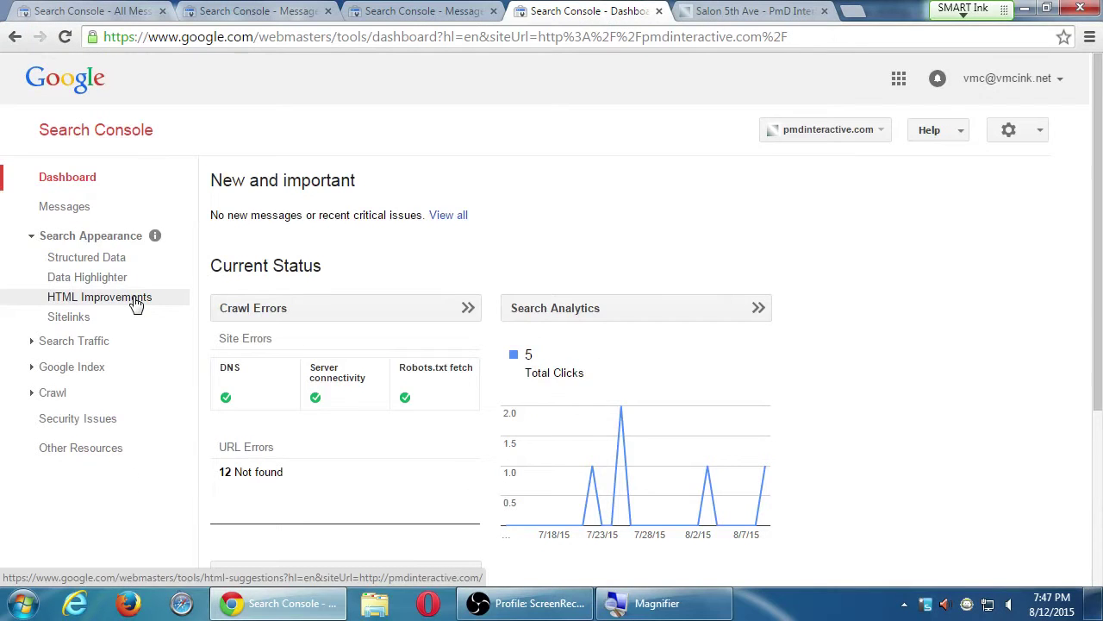
# - Open the HTML Improvements report for pmdinteractive.com and read its text about content issues, title tags and meta descriptions
pyautogui.click(259, 356)
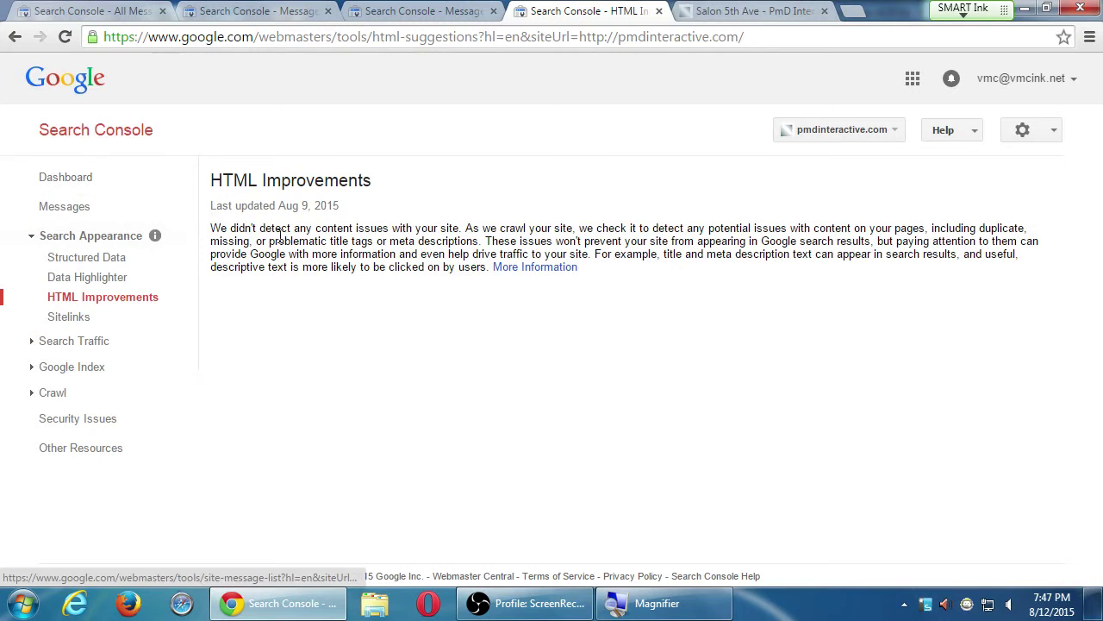
pyautogui.moveTo(288, 230); pyautogui.dragTo(418, 243)
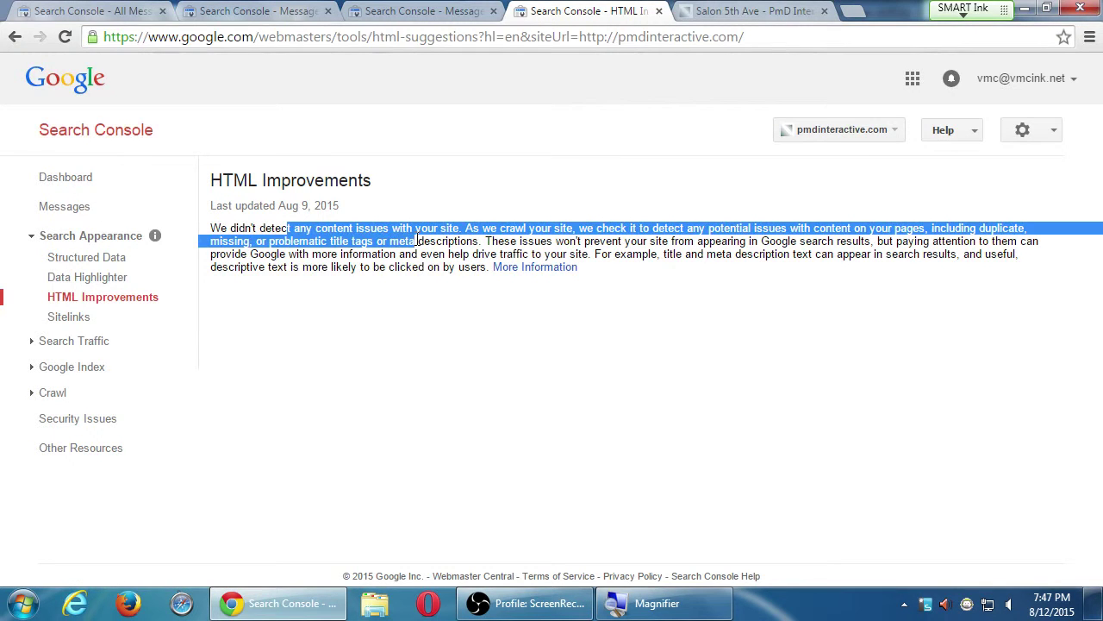
pyautogui.click(415, 246)
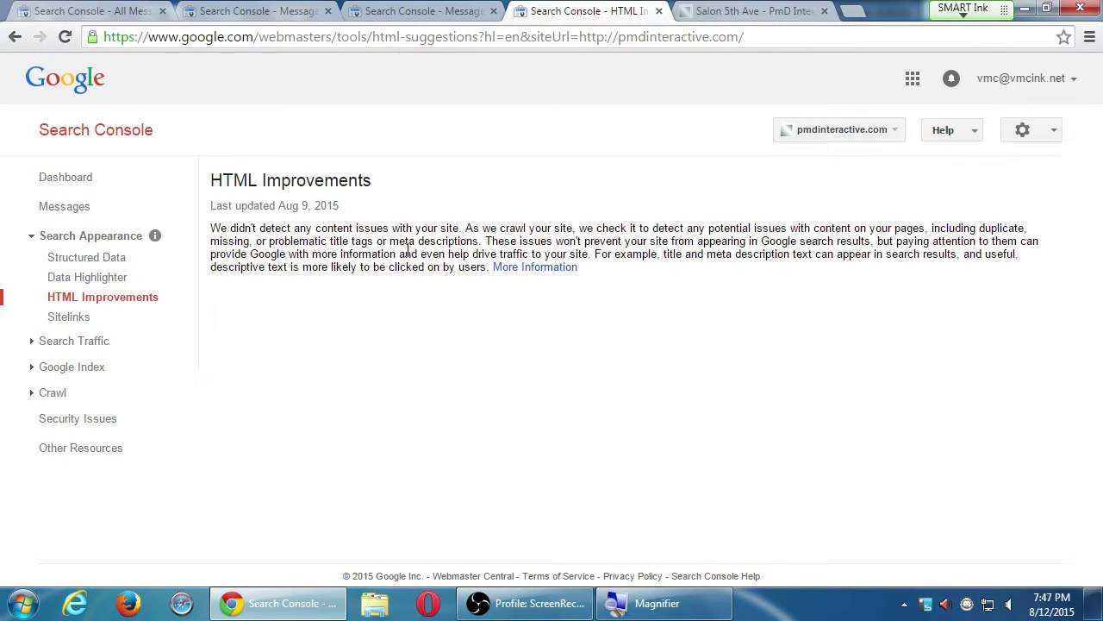
# - Expand the Search Traffic section to view its reports
pyautogui.click(31, 343)
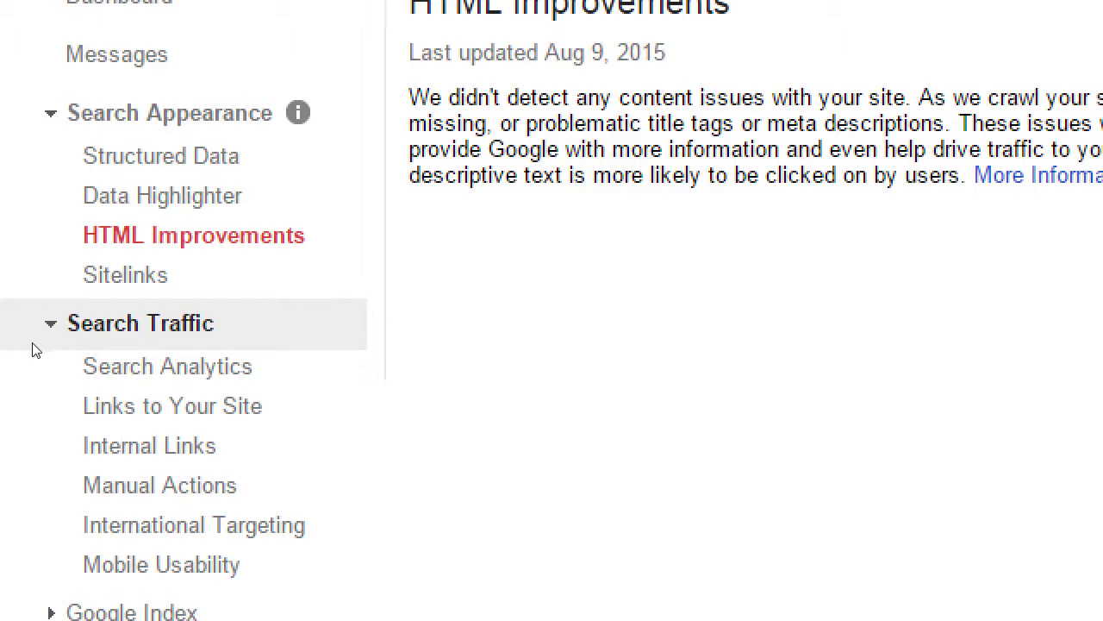
pyautogui.click(32, 346)
pyautogui.click(33, 349)
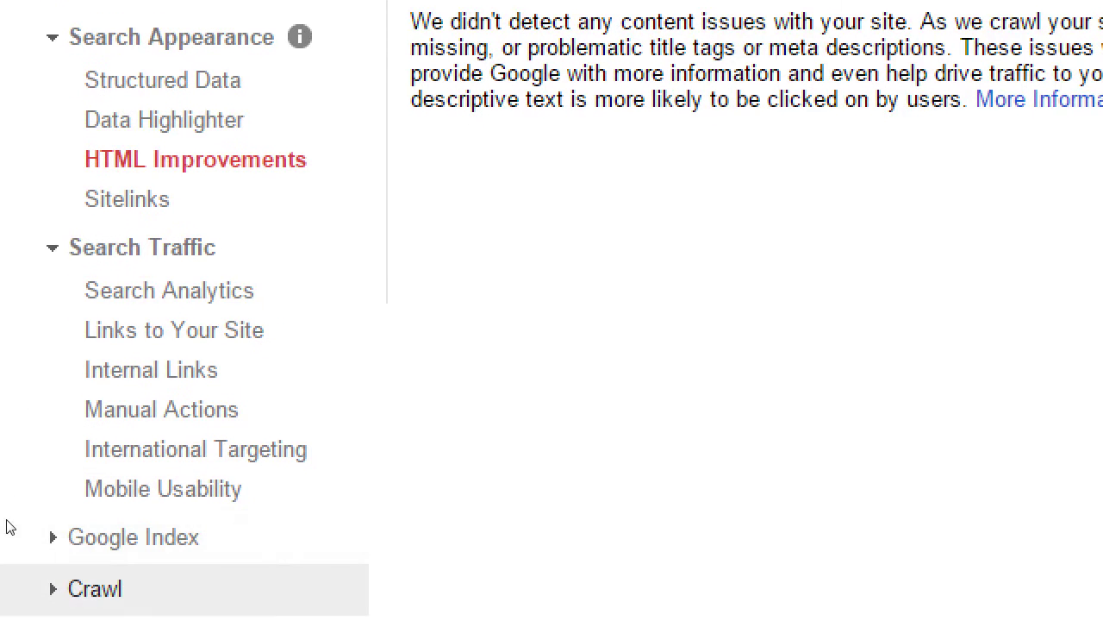
# - Open the Mobile Usability report and view the details of the Small font size issue to examine the affected page
pyautogui.click(99, 472)
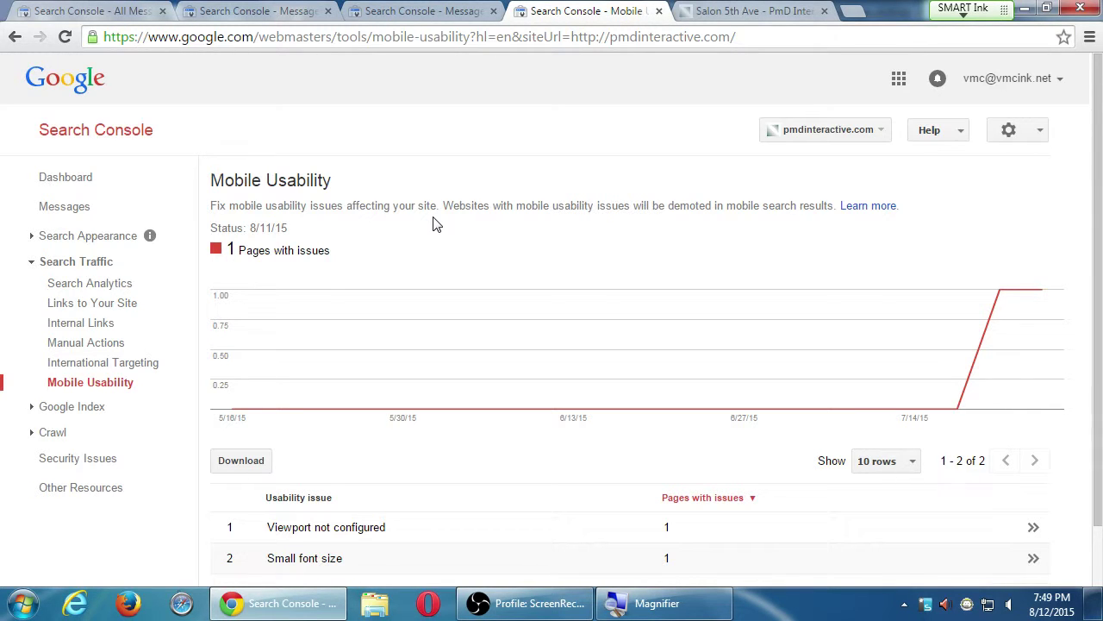
pyautogui.scroll(-1, 651, 259)
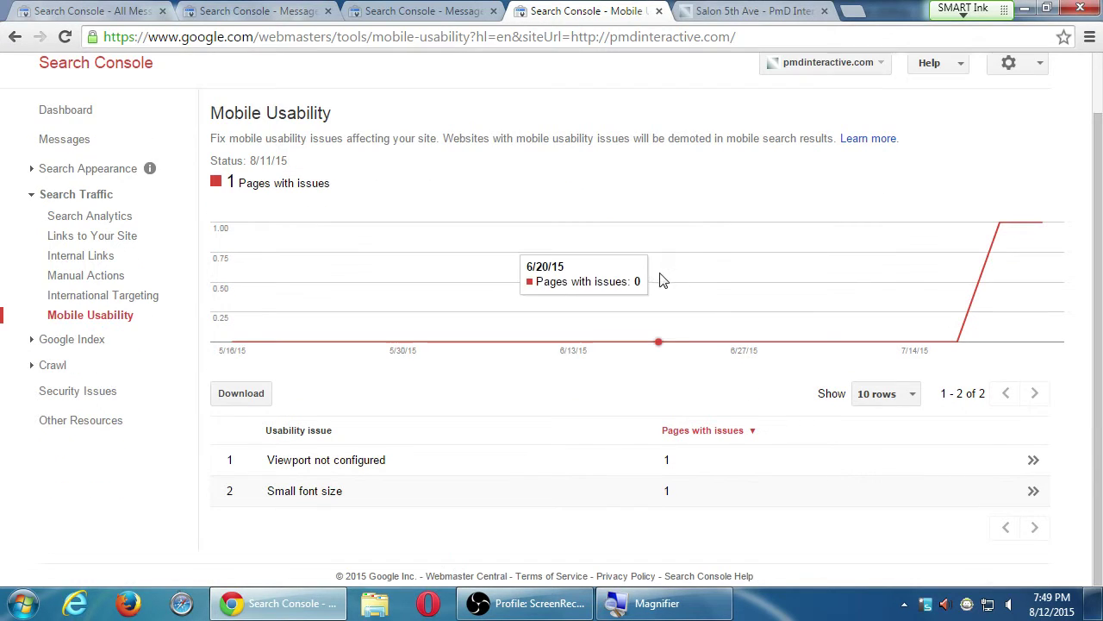
pyautogui.click(905, 489)
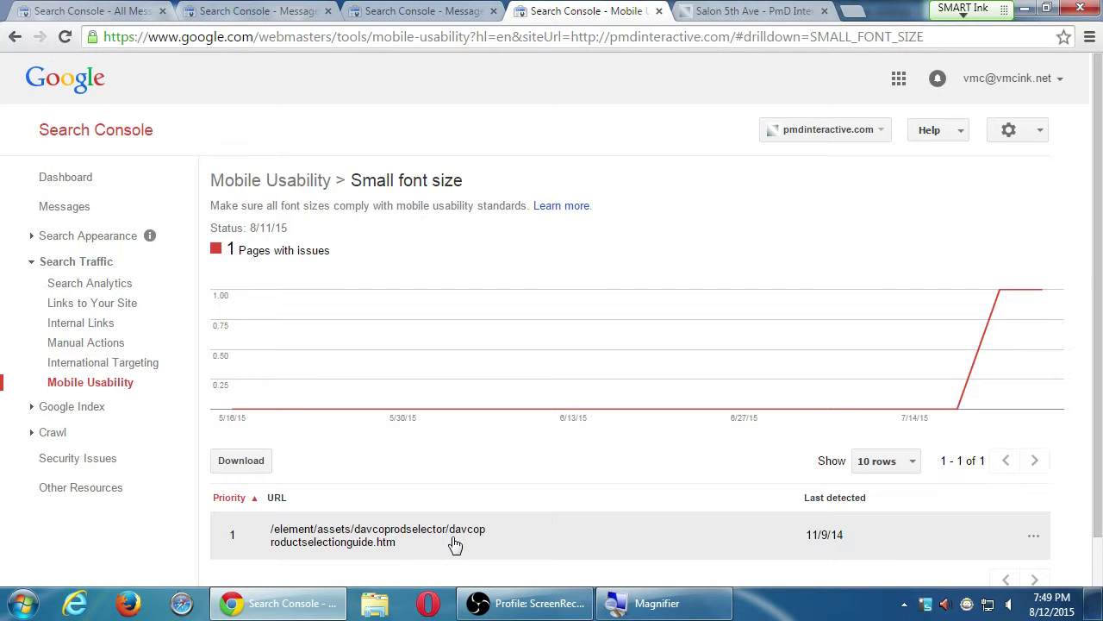
pyautogui.scroll(-1, 458, 542)
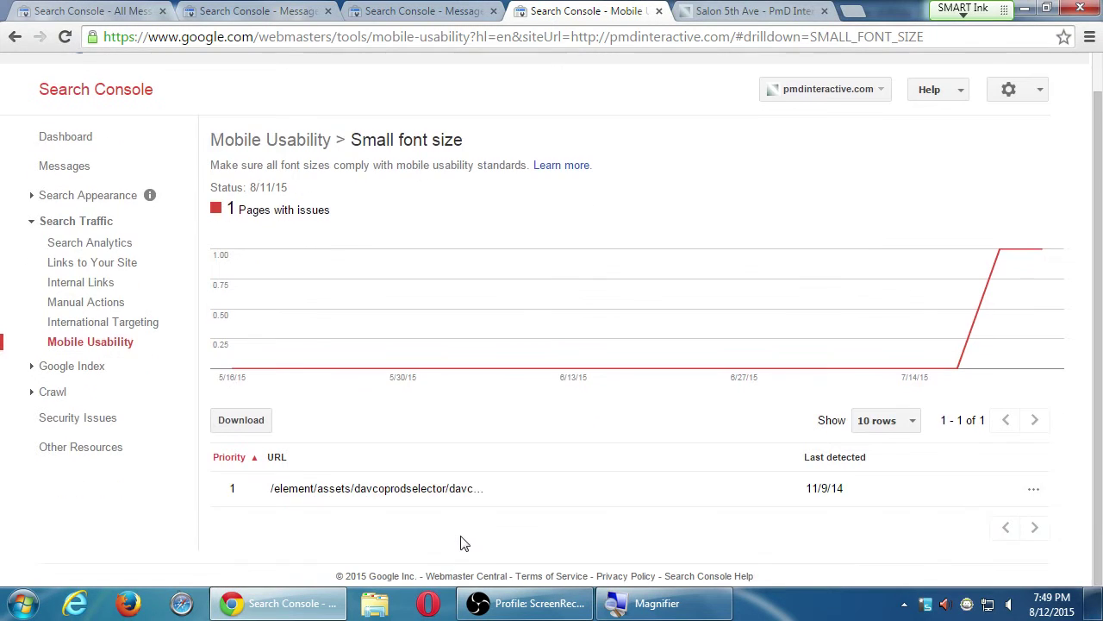
# - View the page affected by the Viewport not configured issue and return to the Mobile Usability overview to examine its graph
pyautogui.click(21, 37)
pyautogui.click(488, 462)
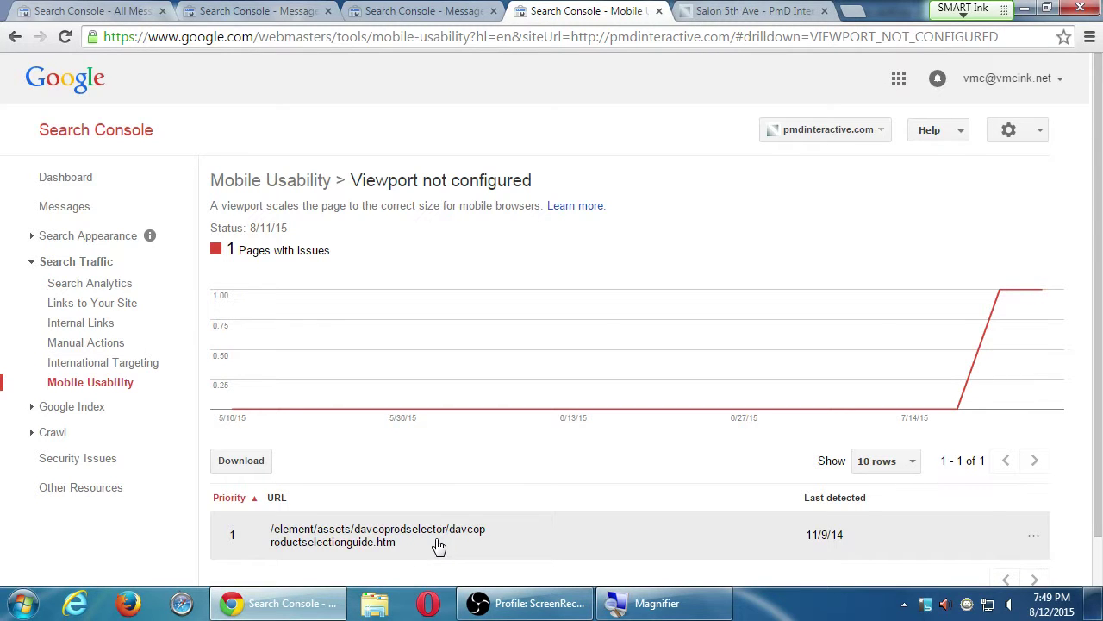
pyautogui.click(267, 183)
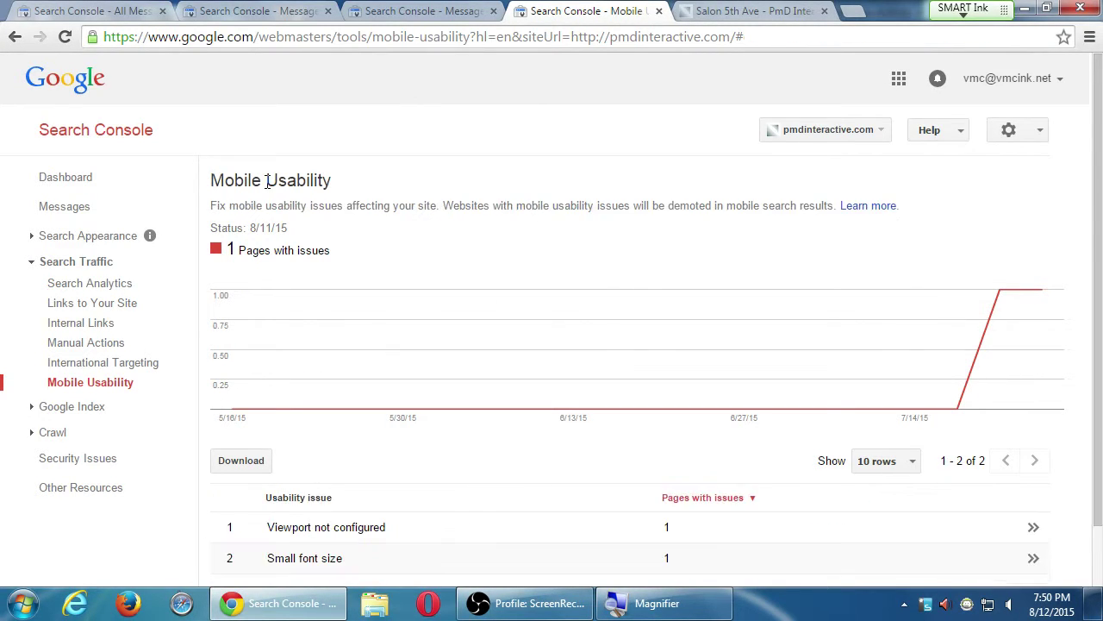
pyautogui.scroll(-1, 509, 357)
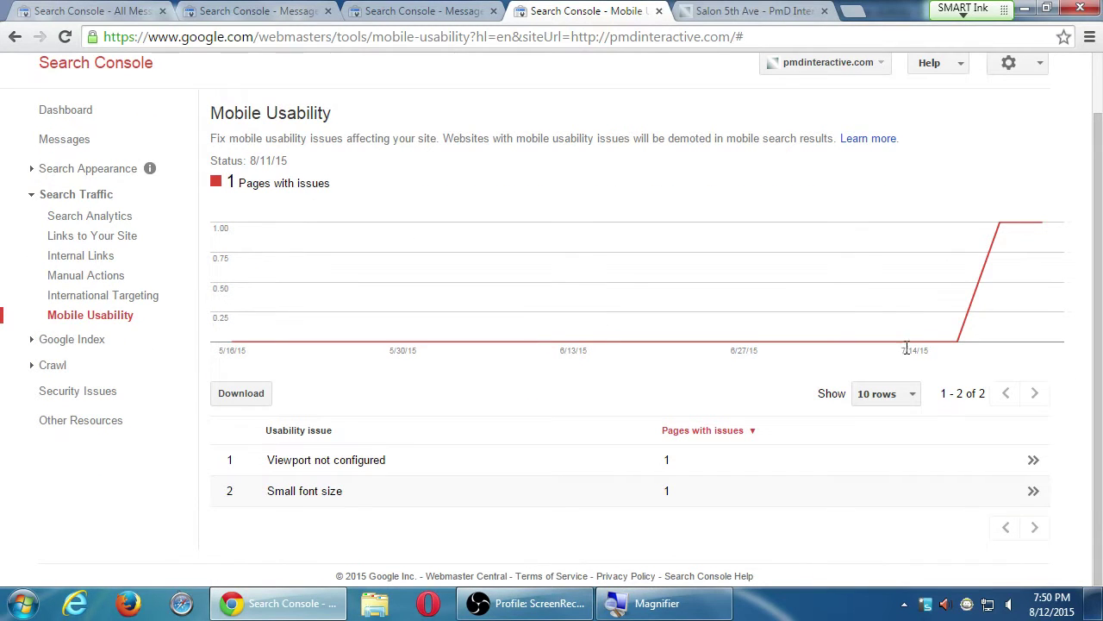
pyautogui.moveTo(987, 327)
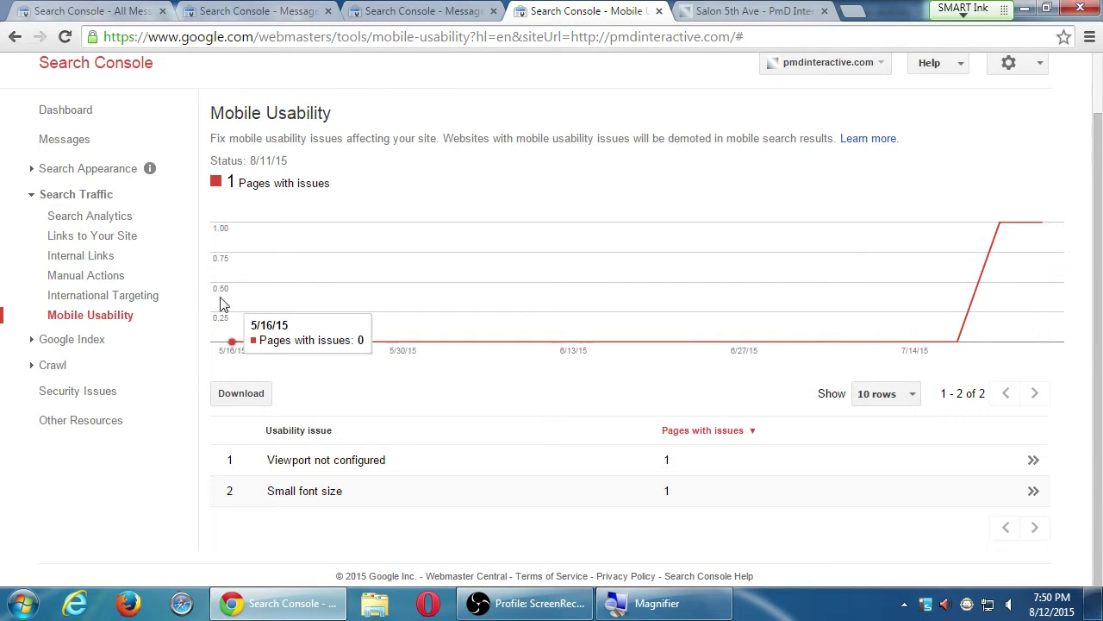
# - Open the International Targeting report and expand the Google Index section to view its reports
pyautogui.click(123, 296)
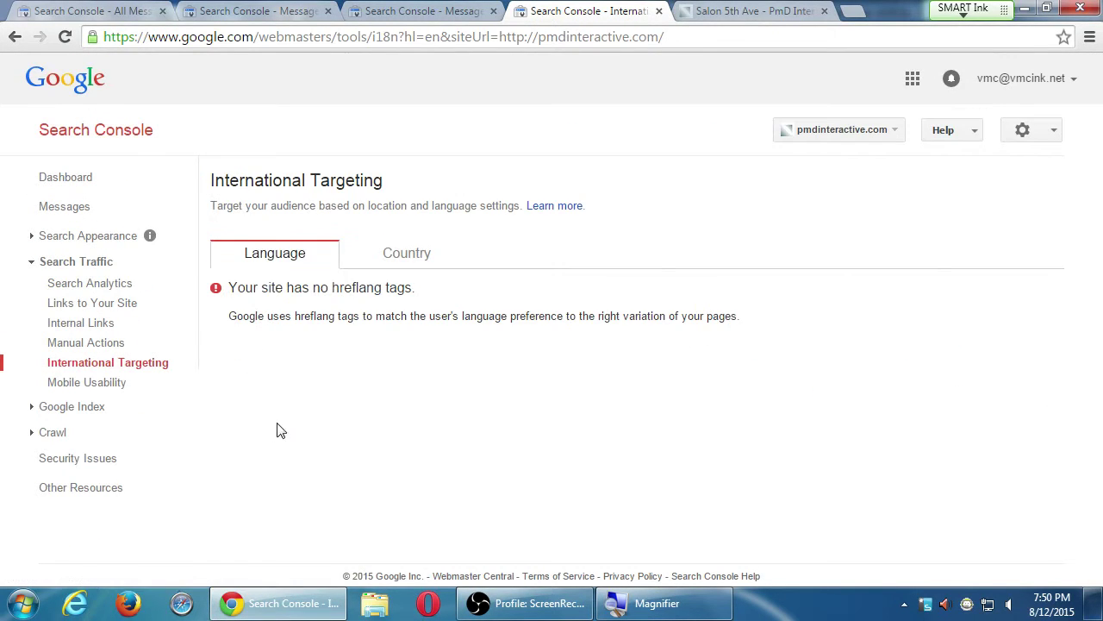
pyautogui.click(33, 407)
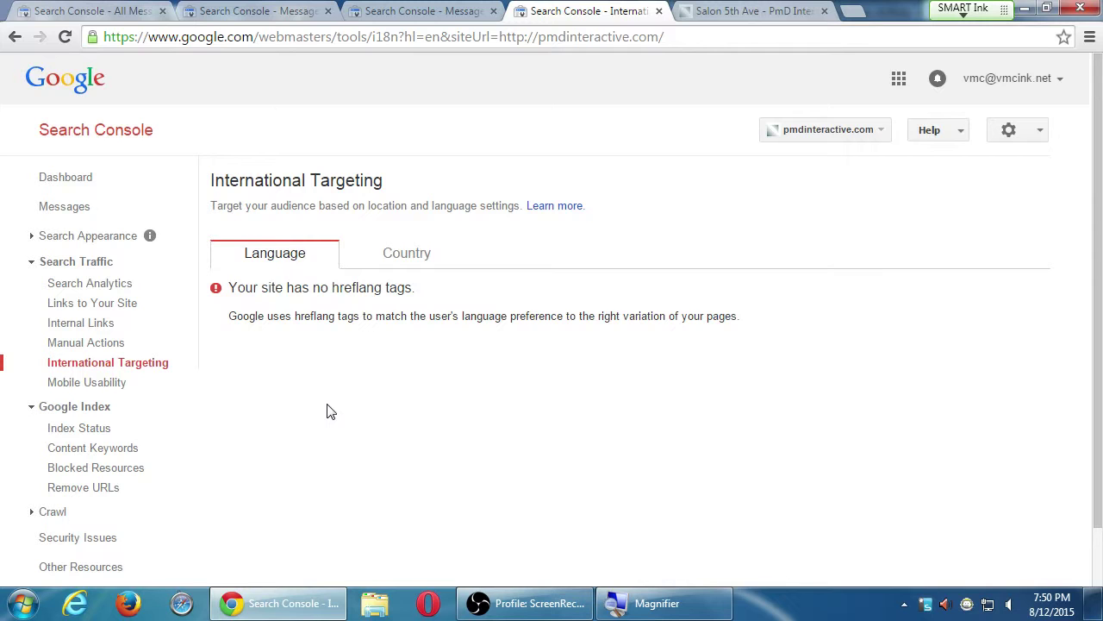
pyautogui.scroll(-1, 327, 411)
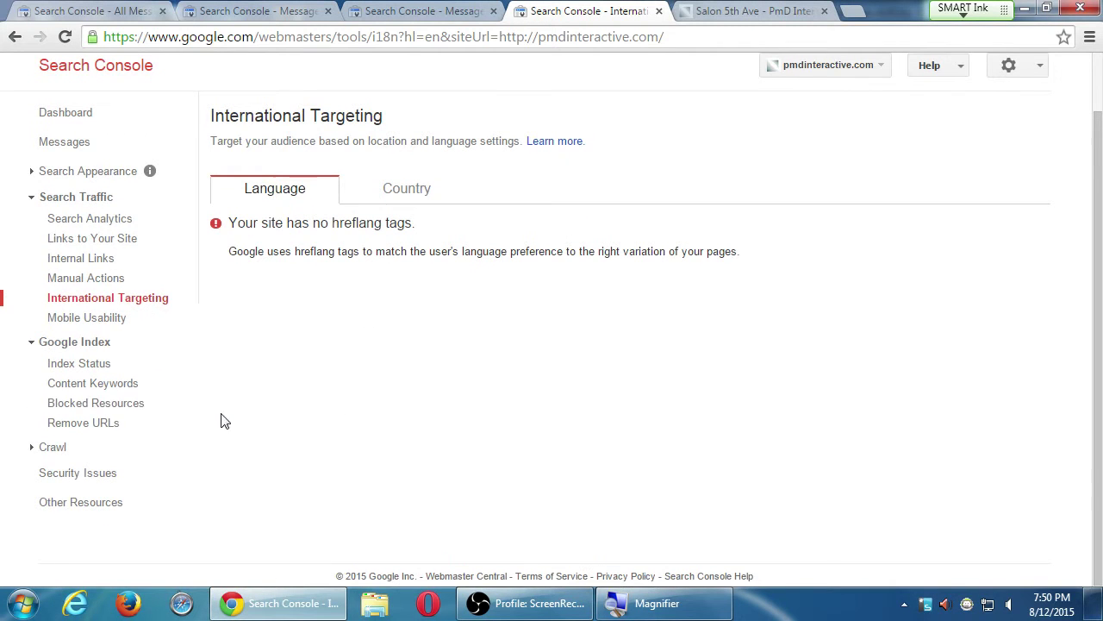
# - Open the Crawl Errors report in the Crawl section and examine the desktop Not found graph and its list of error URLs
pyautogui.click(32, 446)
pyautogui.scroll(-2, 272, 442)
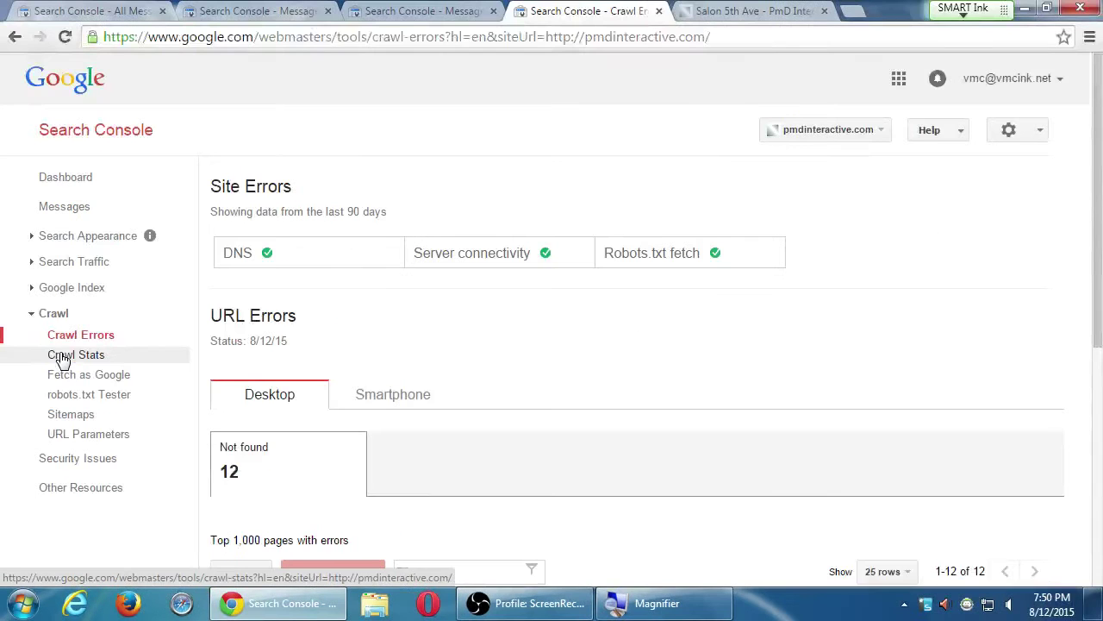
pyautogui.scroll(-4, 393, 377)
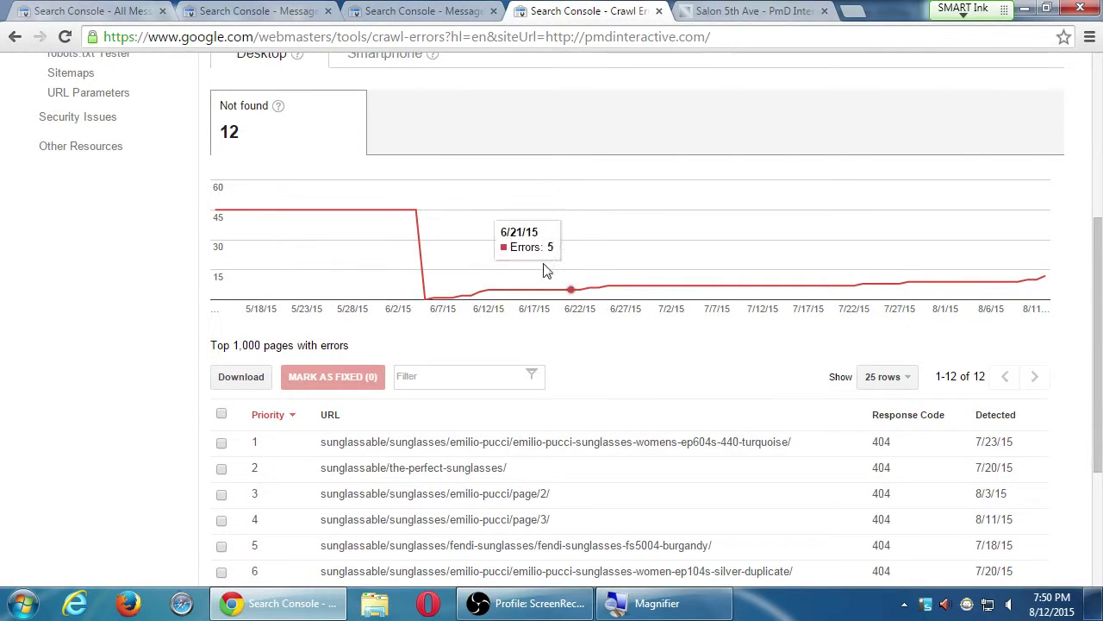
pyautogui.scroll(1, 309, 218)
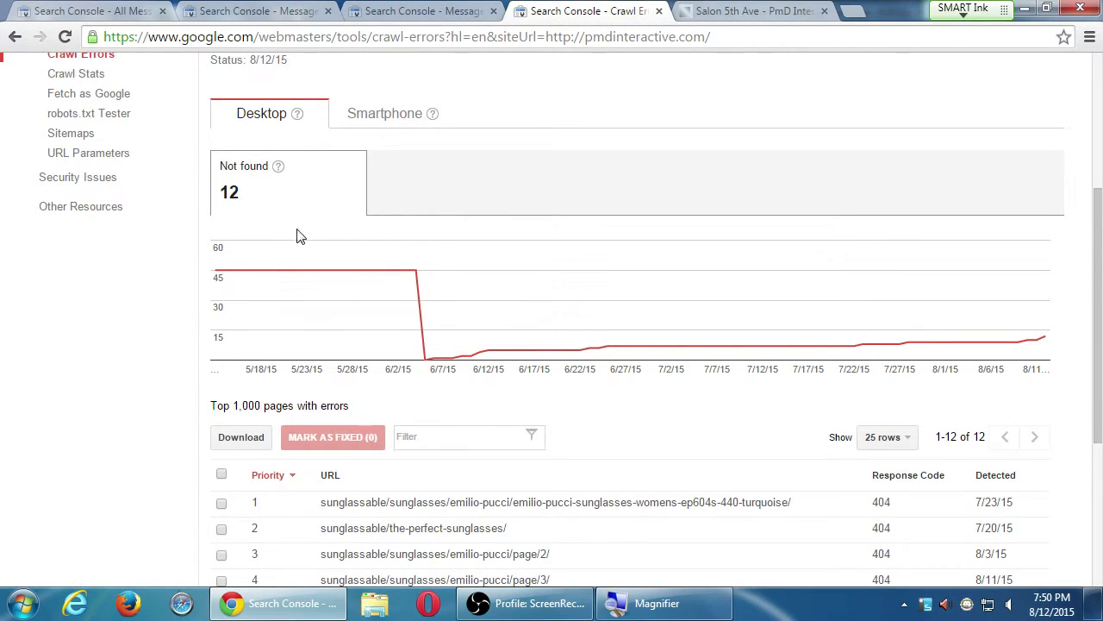
pyautogui.moveTo(270, 274)
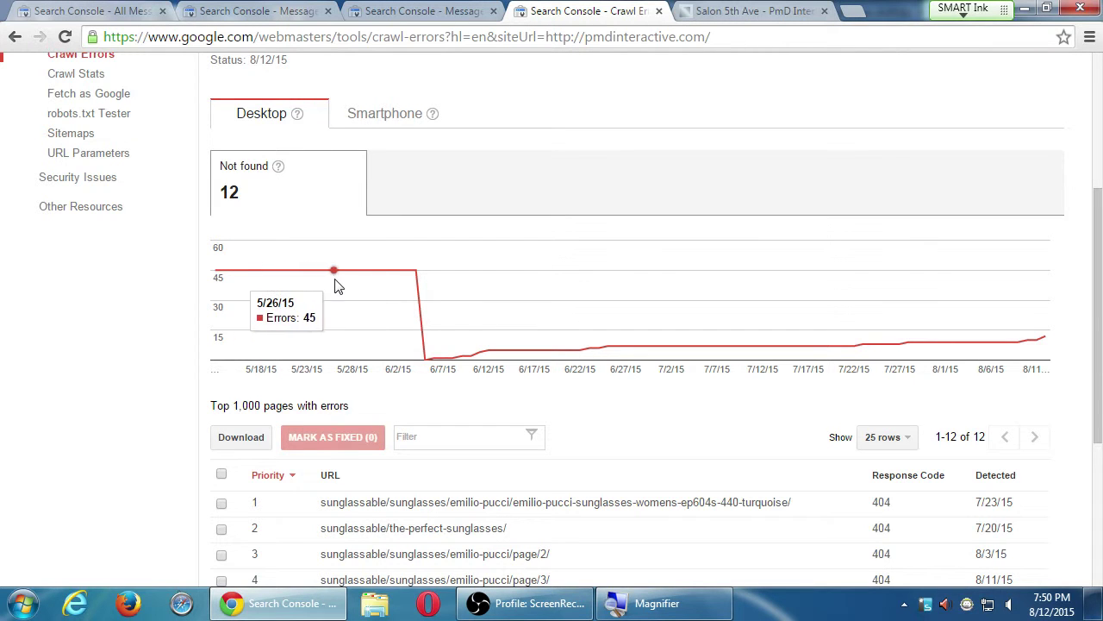
pyautogui.scroll(-2, 336, 285)
pyautogui.scroll(1, 548, 463)
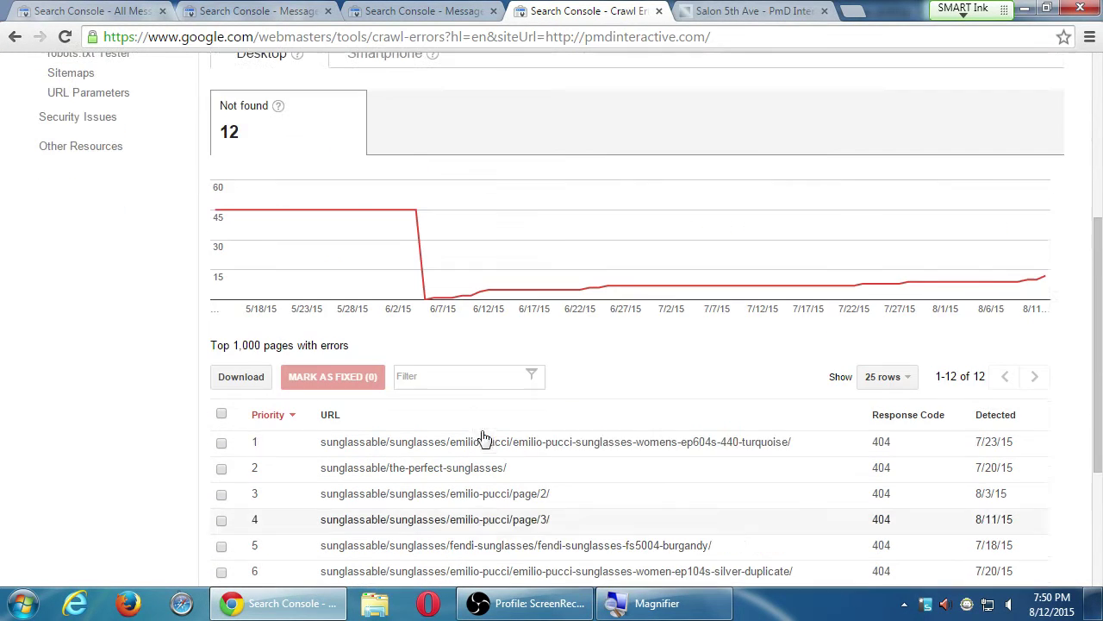
pyautogui.moveTo(337, 247)
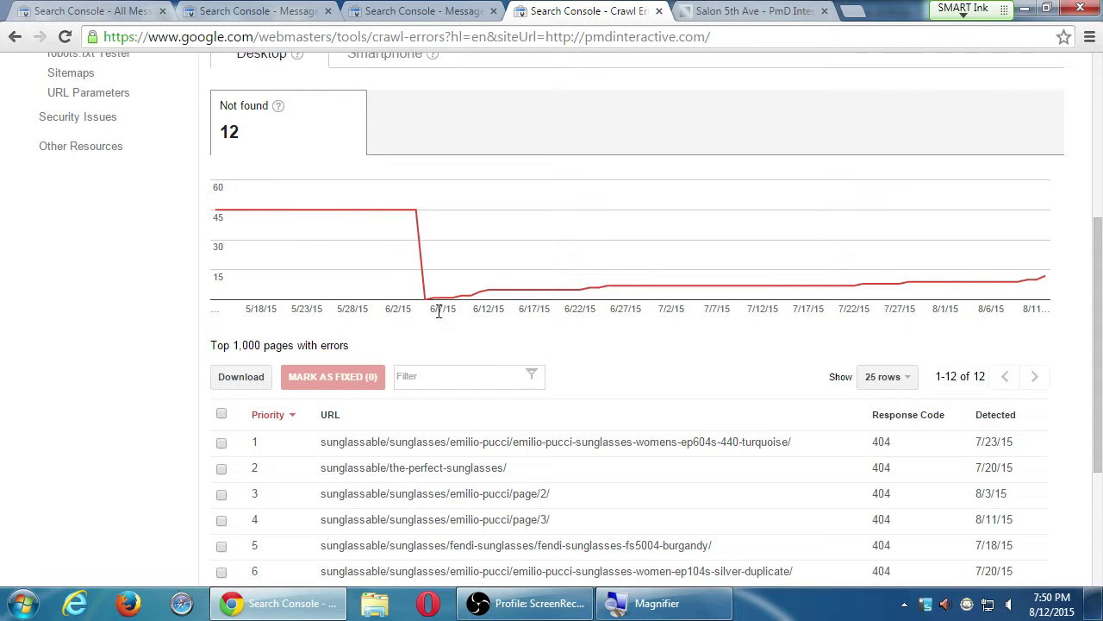
pyautogui.moveTo(543, 291)
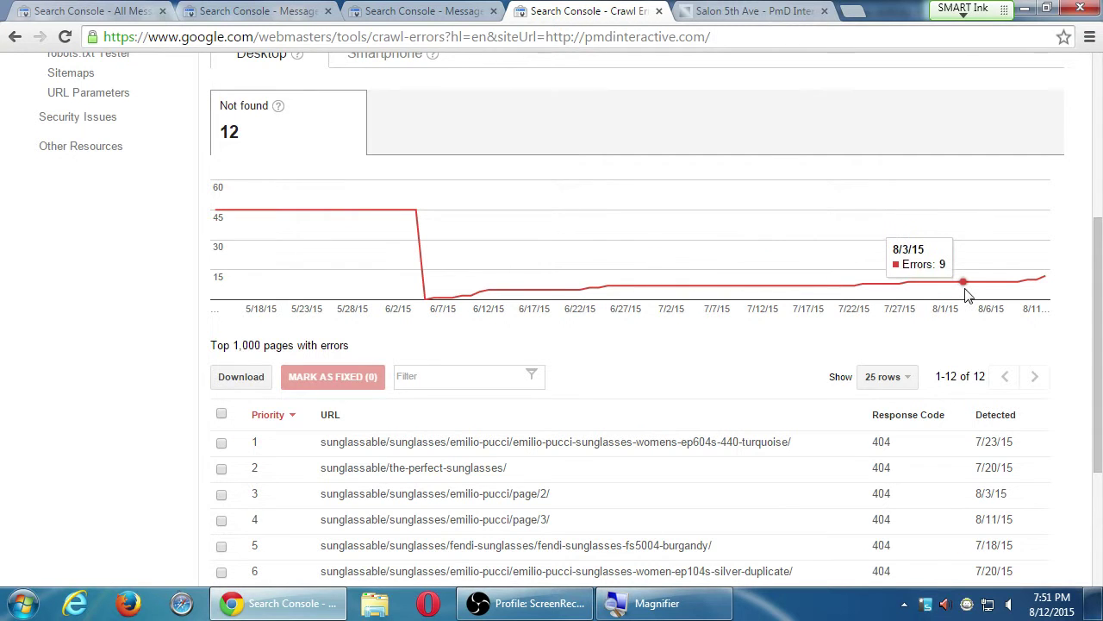
pyautogui.scroll(-1, 867, 392)
pyautogui.scroll(-1, 866, 392)
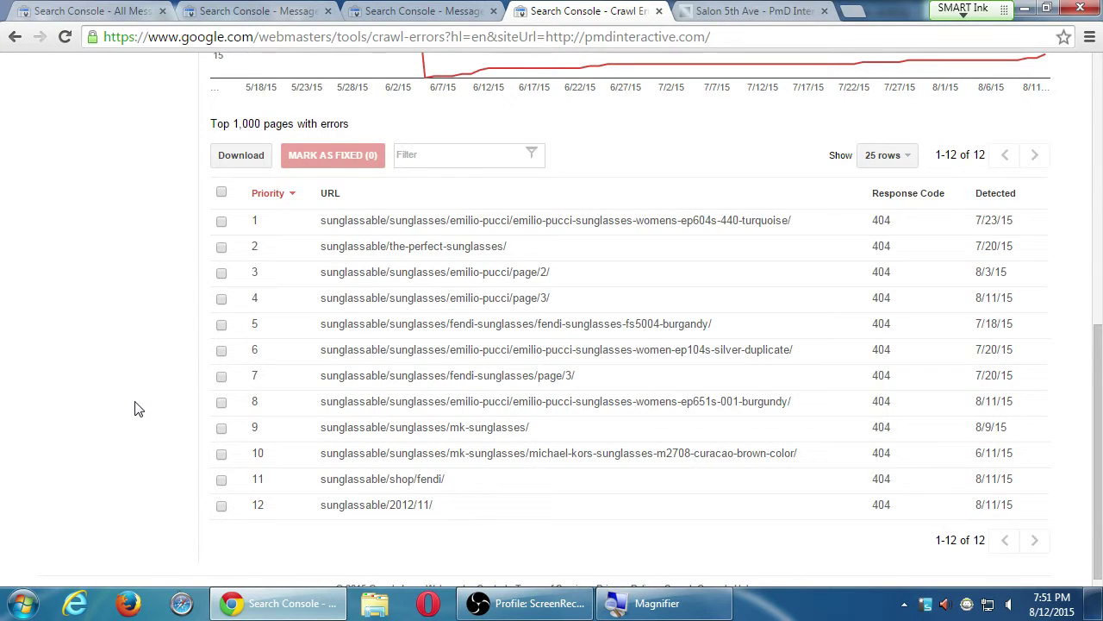
# - Sort the crawl errors by detection date, oldest first, and select the michael-kors-sunglasses-m2708-curacao-brown-color URL for marking as fixed
pyautogui.click(995, 194)
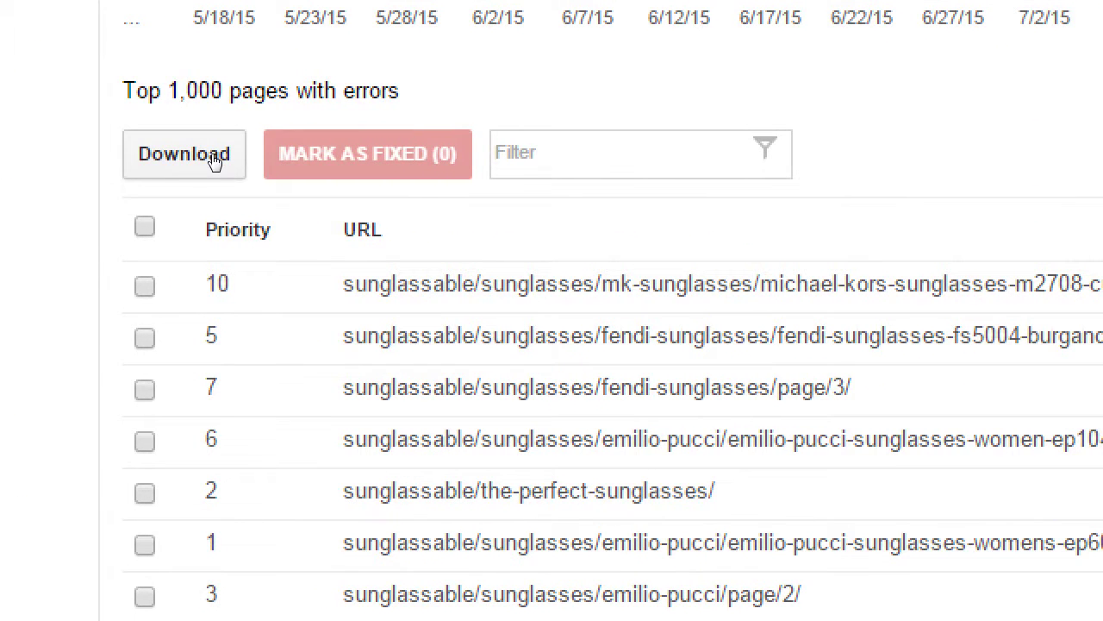
pyautogui.click(144, 286)
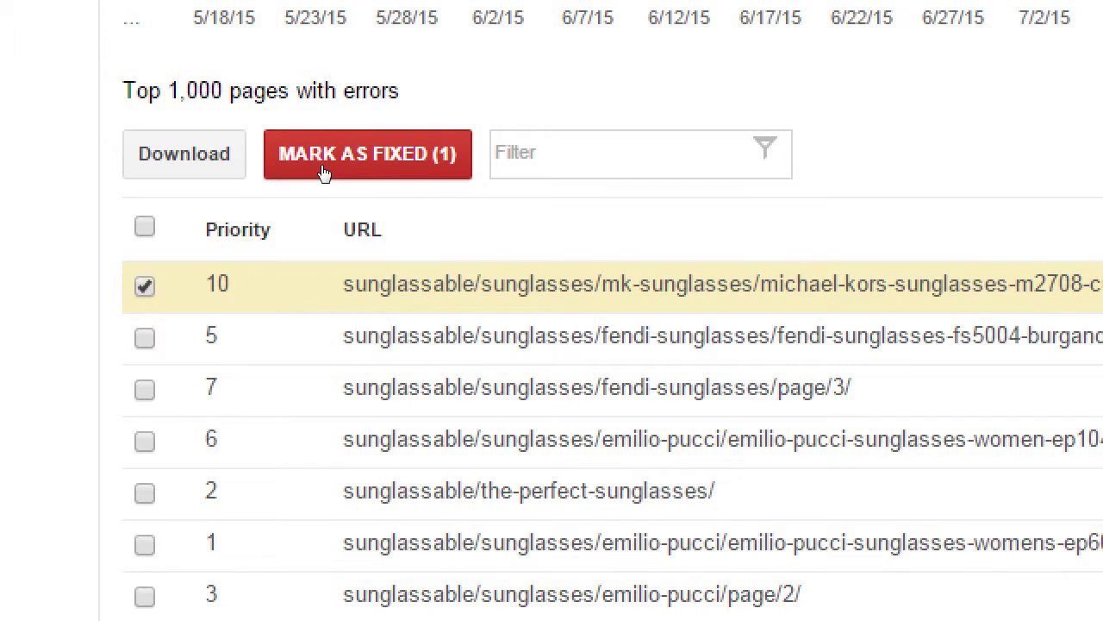
pyautogui.scroll(3, 431, 258)
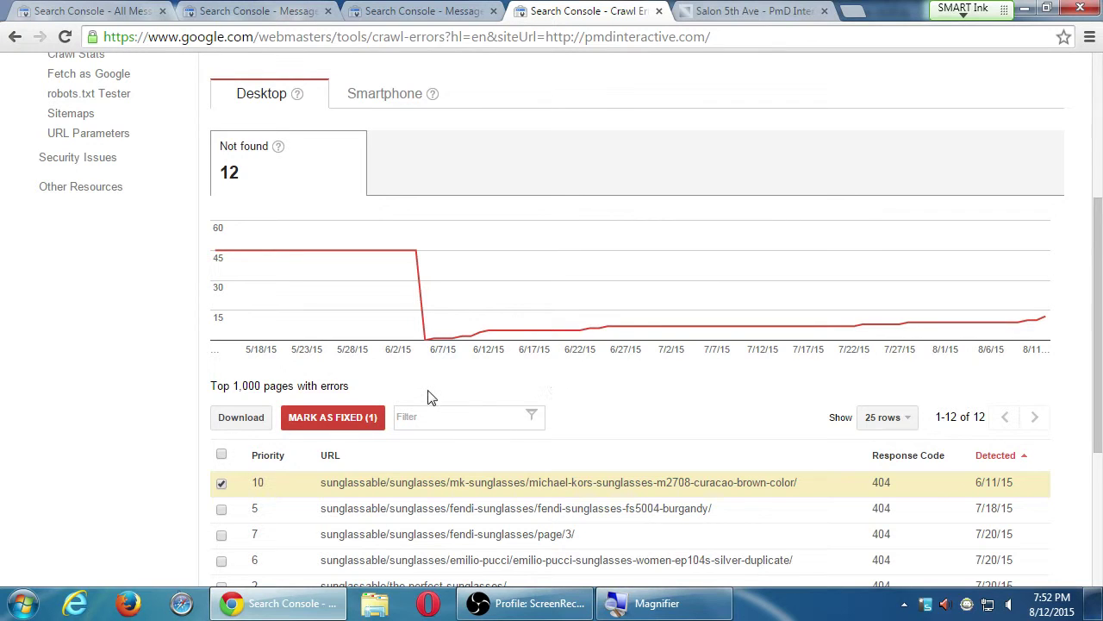
# - View the Not found error details of the selected Michael Kors sunglasses URL and close them without marking it as fixed
pyautogui.click(424, 485)
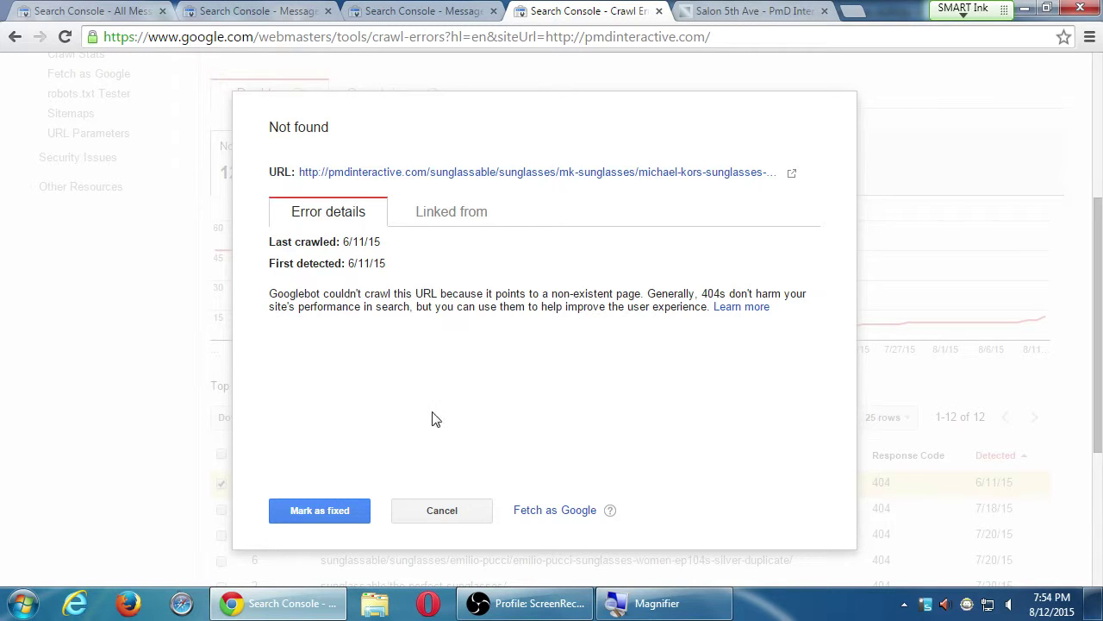
pyautogui.click(439, 510)
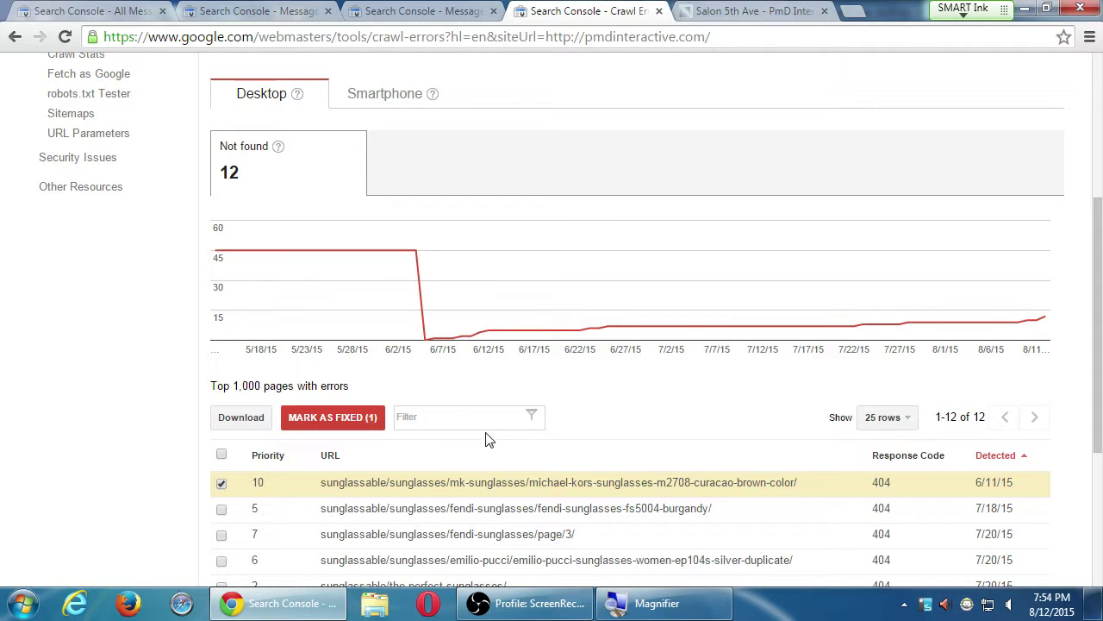
# - View the CSV and Google Docs download formats for the crawl error list and close the choice without downloading
pyautogui.scroll(-3, 532, 436)
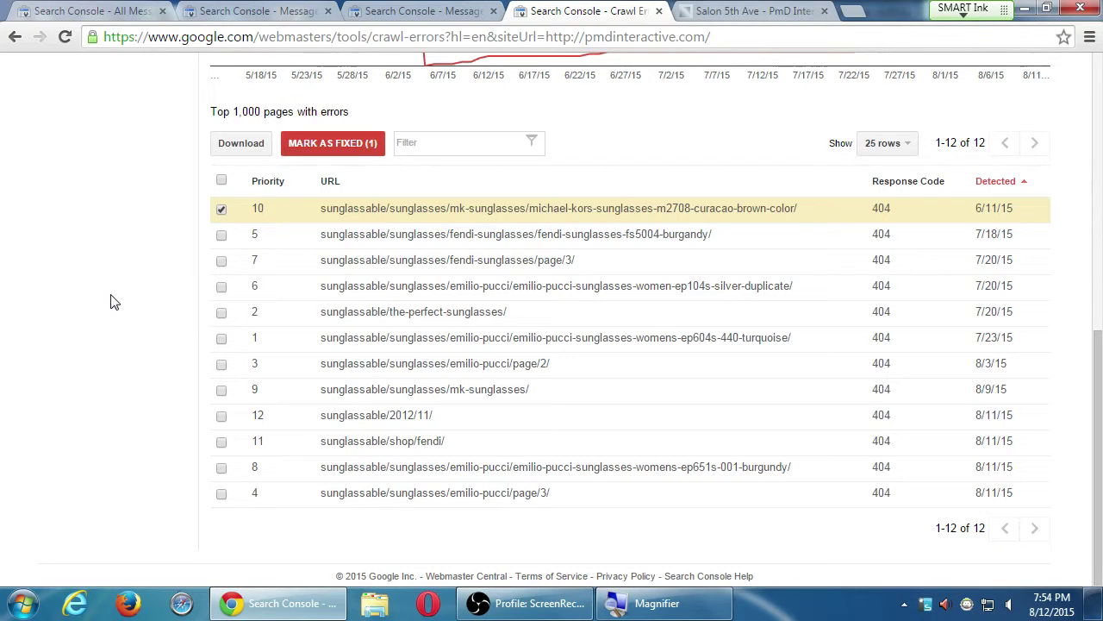
pyautogui.click(216, 144)
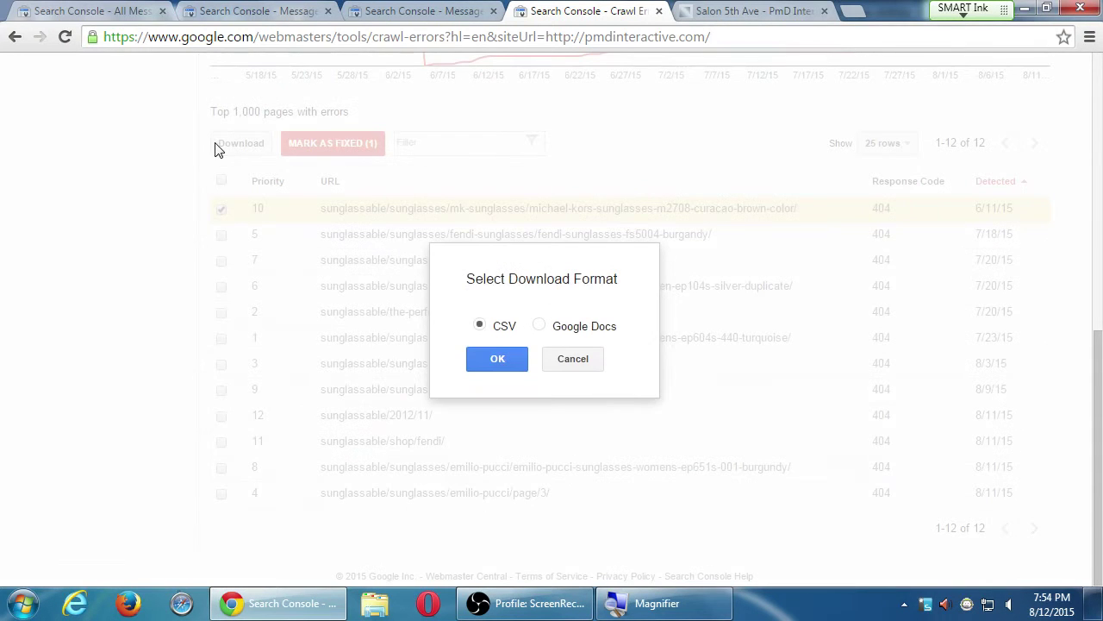
pyautogui.click(480, 325)
pyautogui.moveTo(517, 279); pyautogui.dragTo(500, 230)
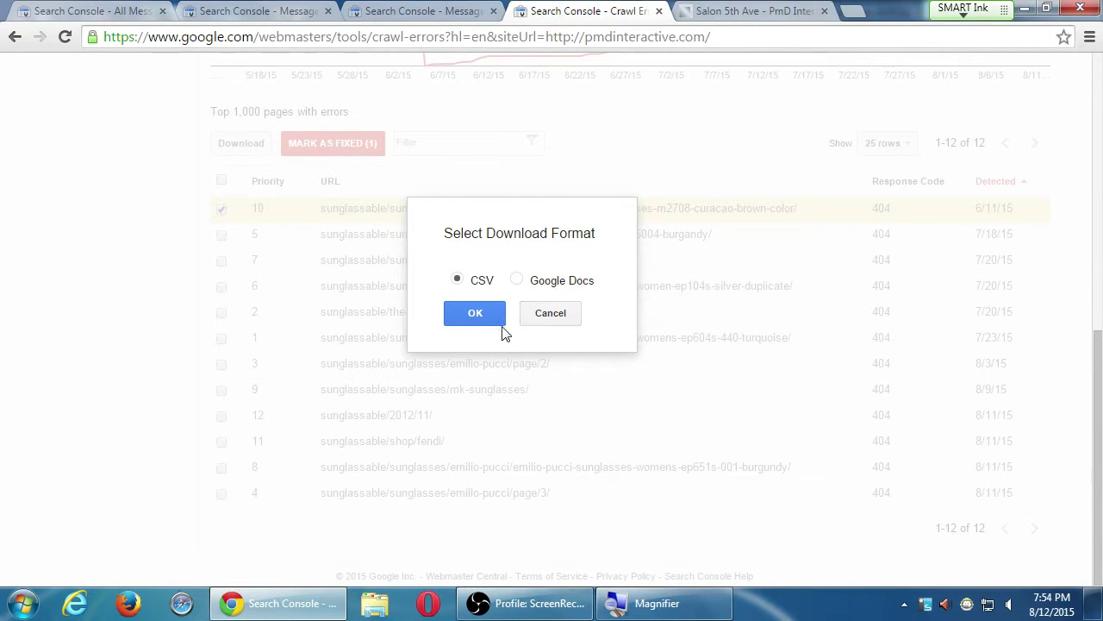
pyautogui.click(556, 320)
# - Examine the smartphone URL errors under Soft 404 and Not found, and return to the desktop URL errors
pyautogui.scroll(7, 208, 370)
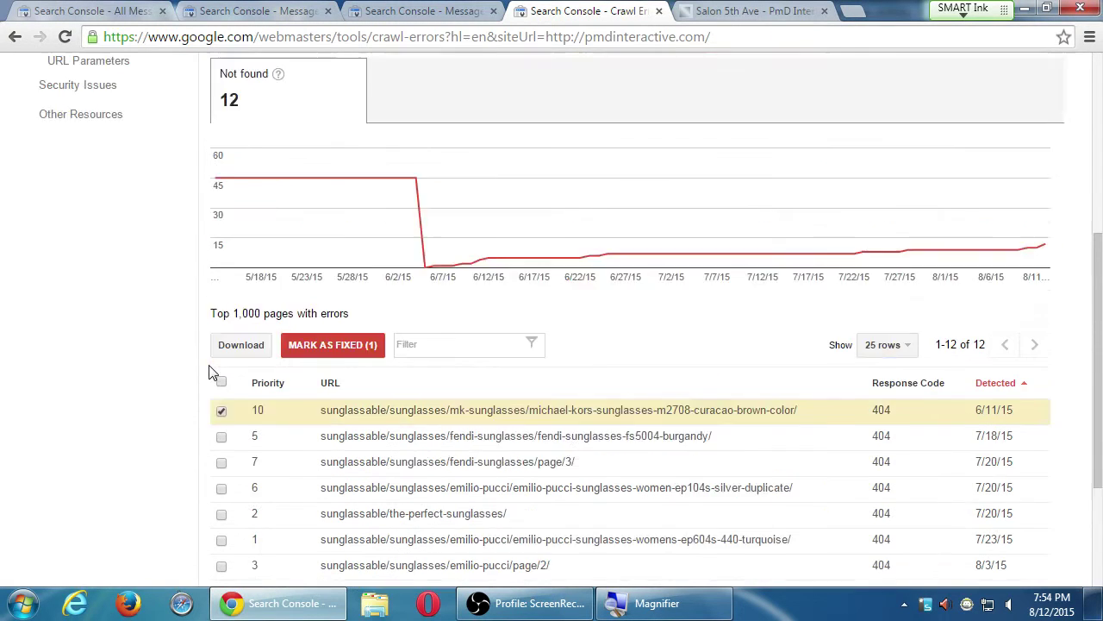
pyautogui.scroll(-1, 216, 370)
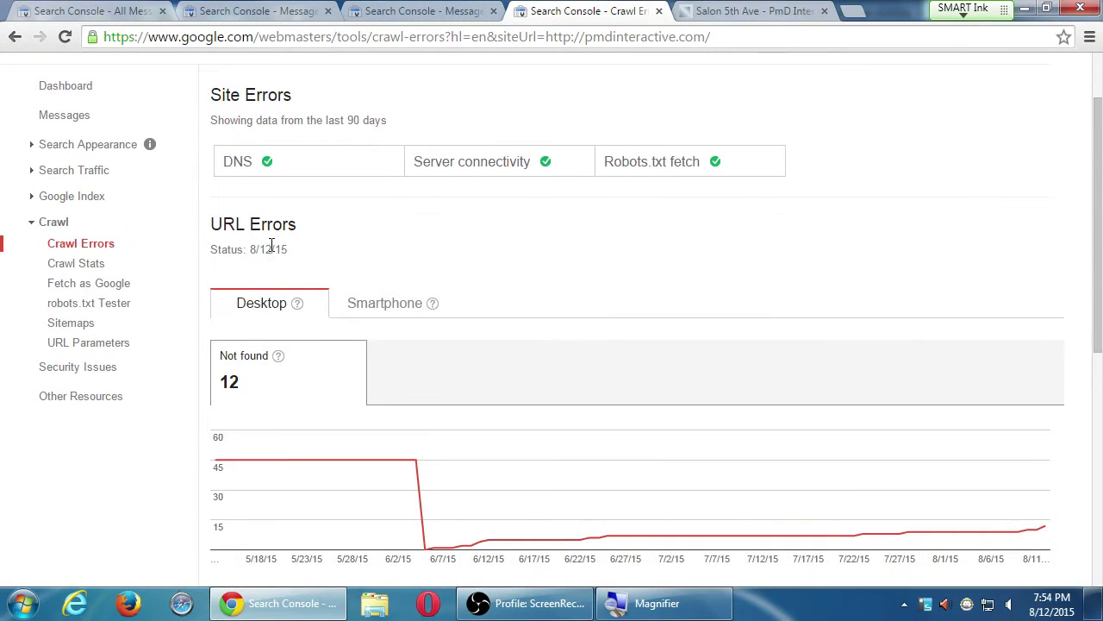
pyautogui.moveTo(213, 224); pyautogui.dragTo(283, 225)
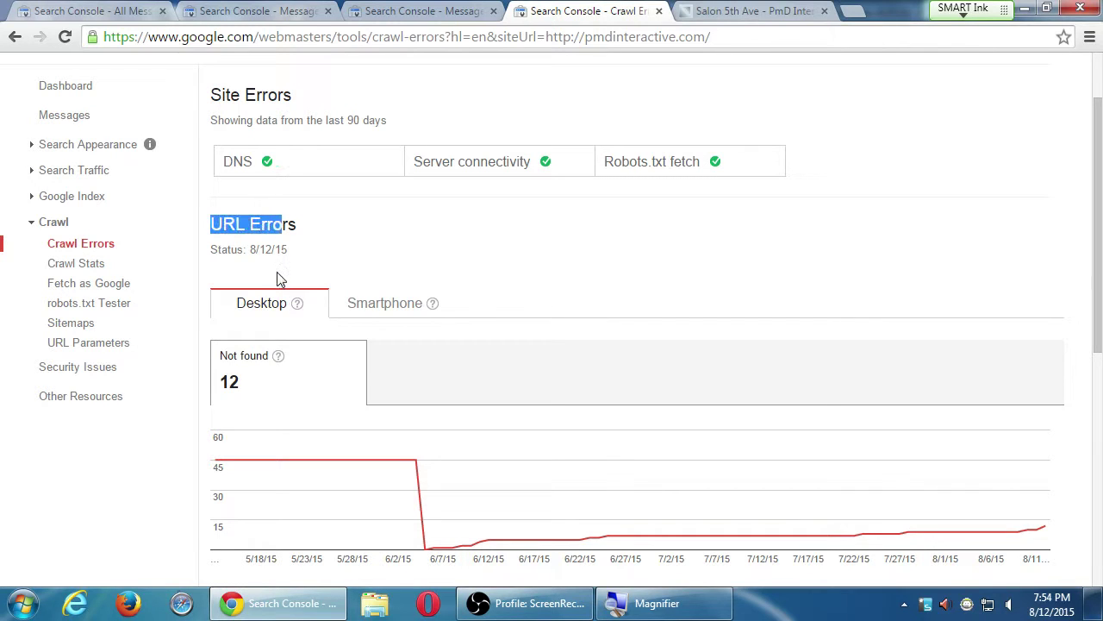
pyautogui.click(366, 305)
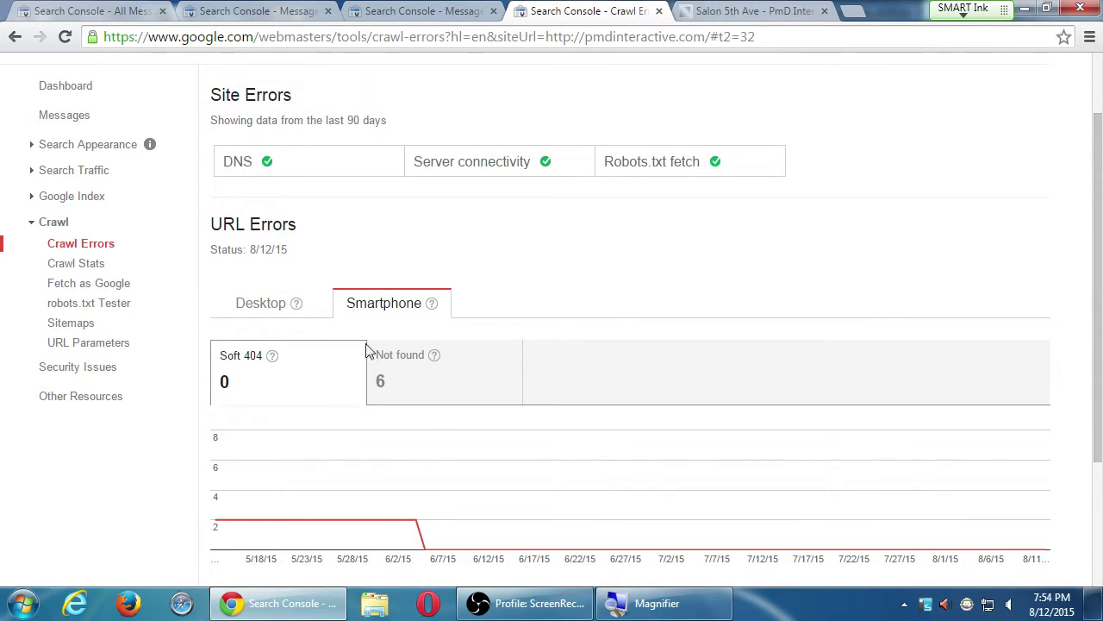
pyautogui.scroll(-1, 372, 349)
pyautogui.scroll(-1, 375, 332)
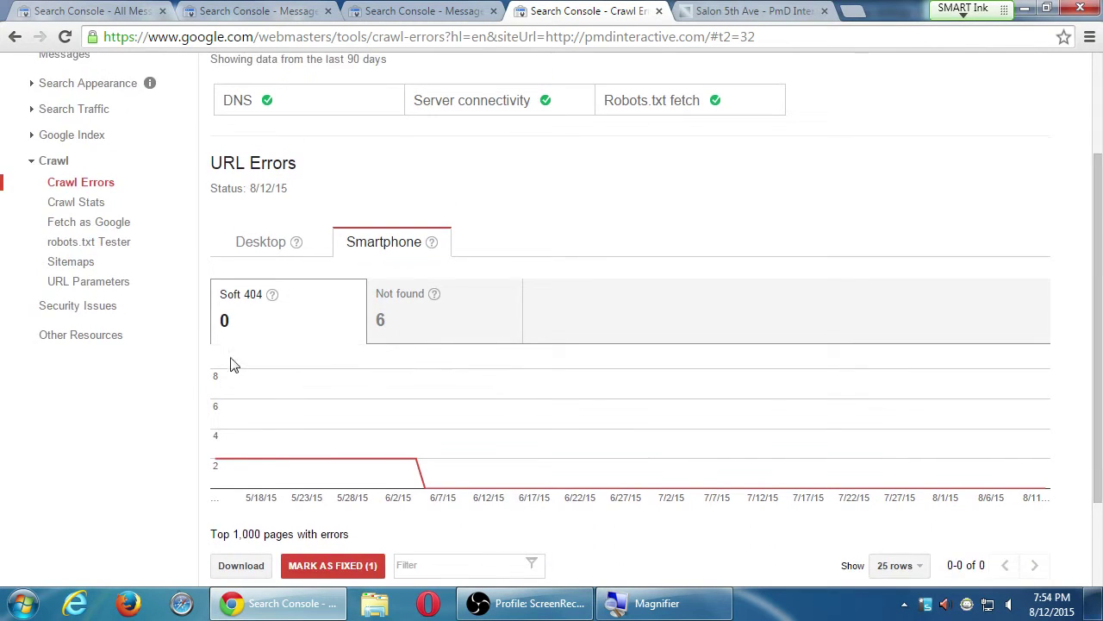
pyautogui.scroll(-2, 216, 379)
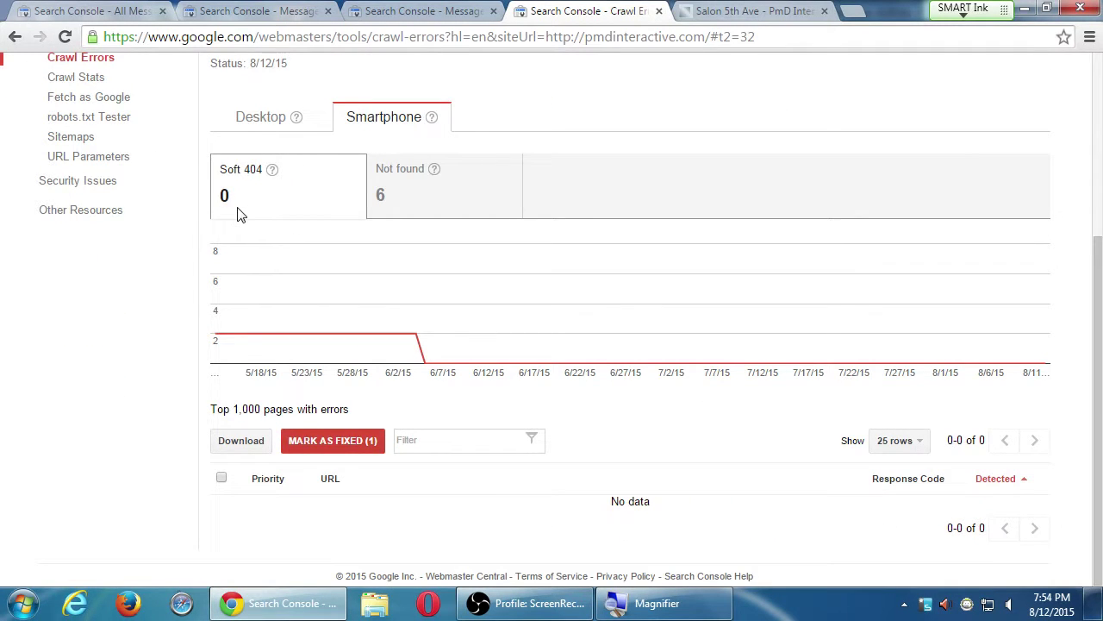
pyautogui.click(411, 212)
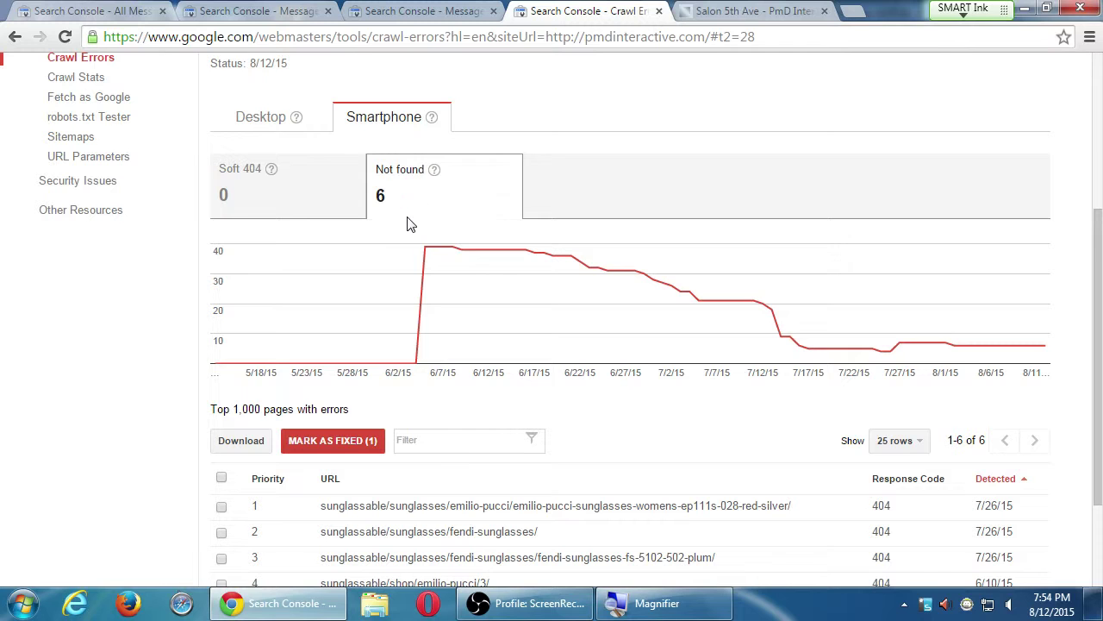
pyautogui.scroll(1, 440, 274)
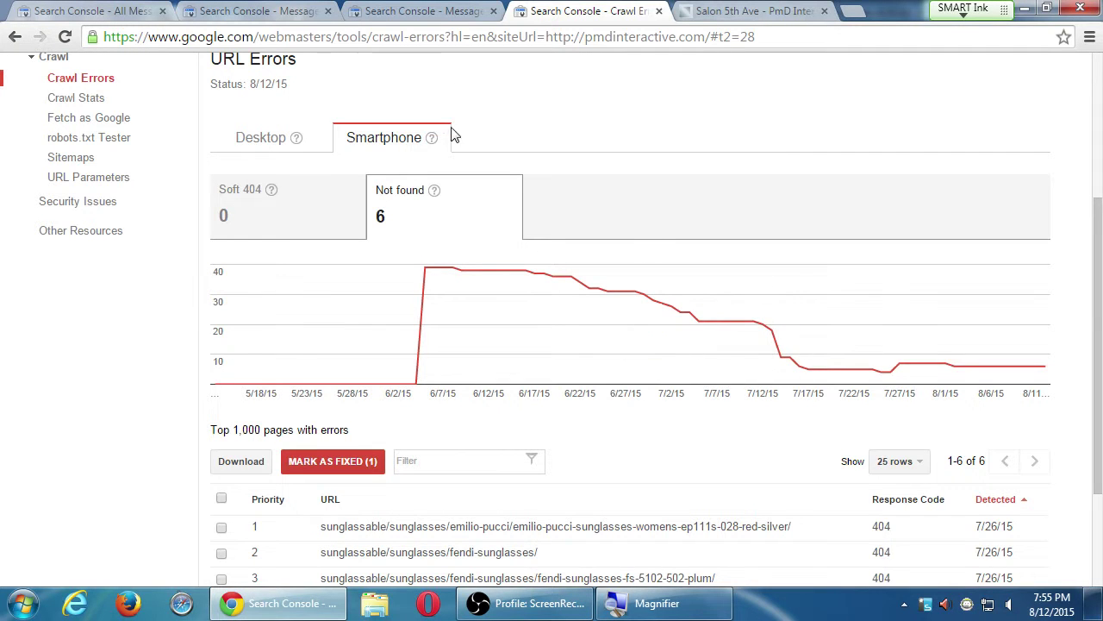
pyautogui.click(246, 149)
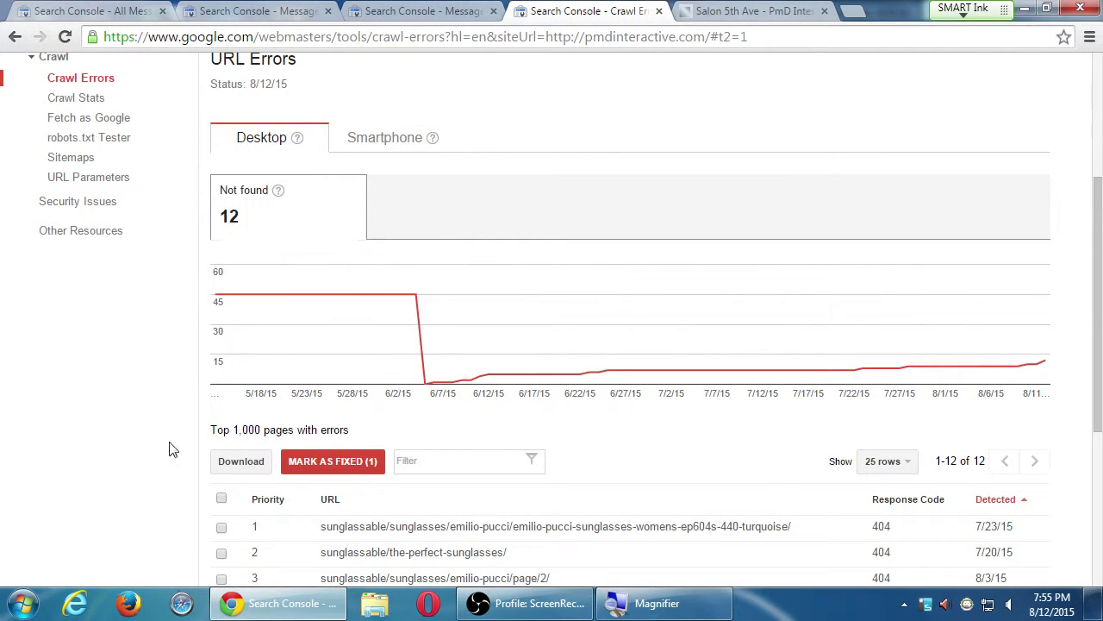
pyautogui.scroll(2, 139, 507)
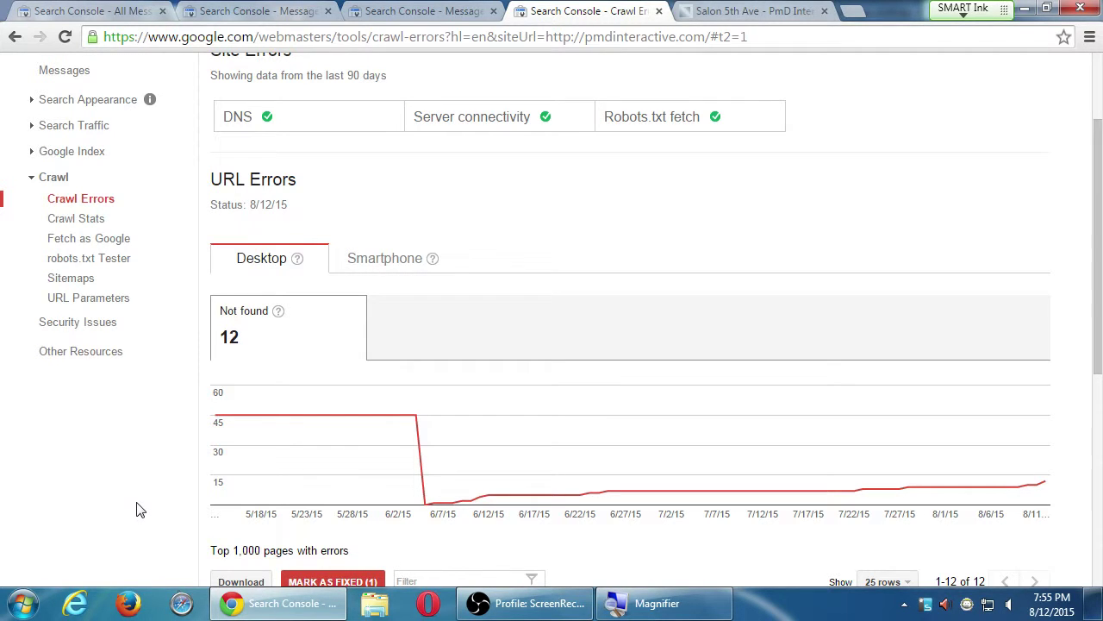
# - Open Fetch as Google and view the available Googlebot types, leaving Desktop selected and the URL path blank
pyautogui.click(112, 244)
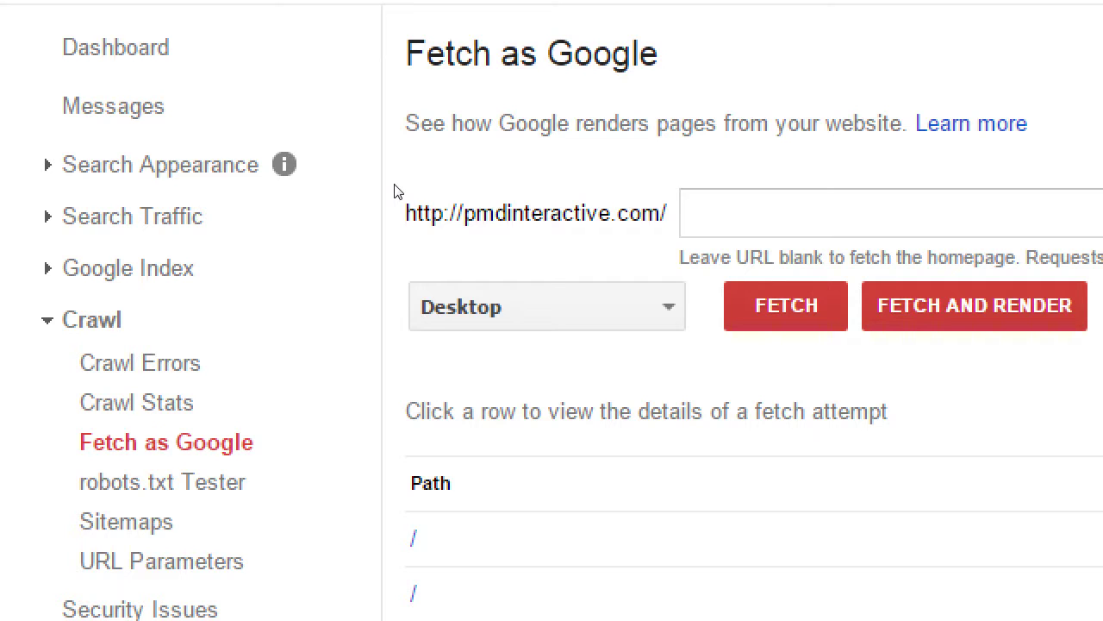
pyautogui.click(413, 254)
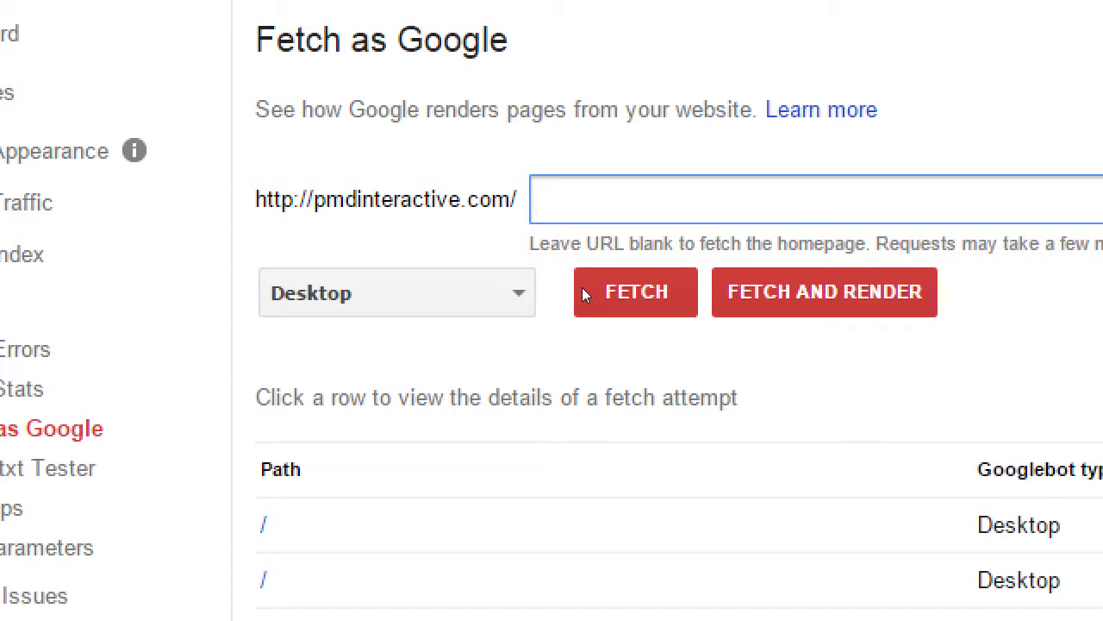
pyautogui.click(325, 312)
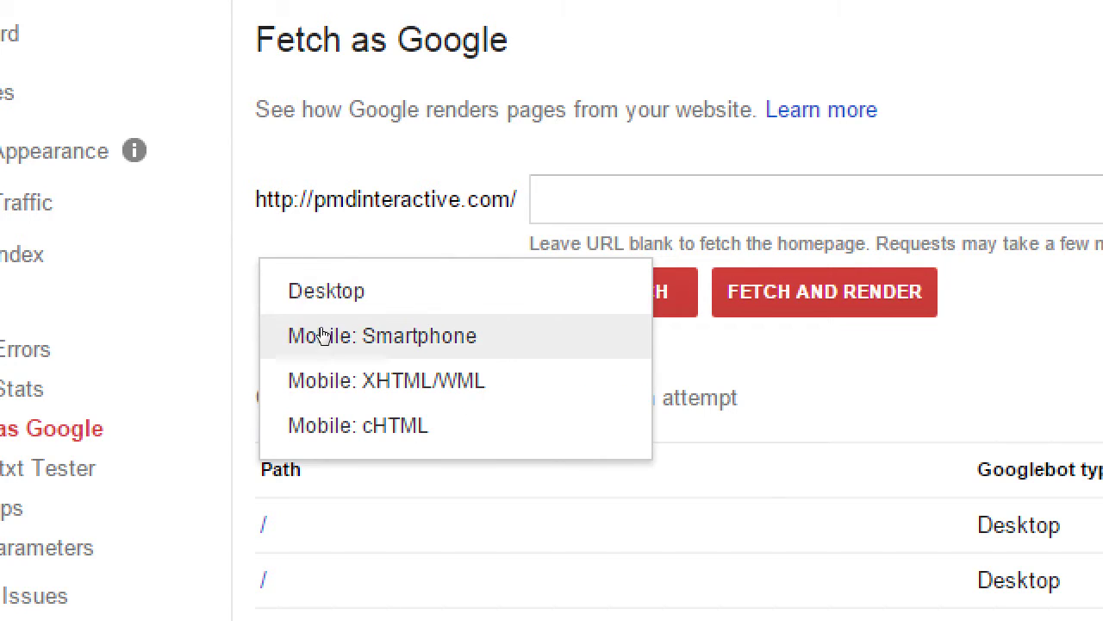
pyautogui.press('Escape')
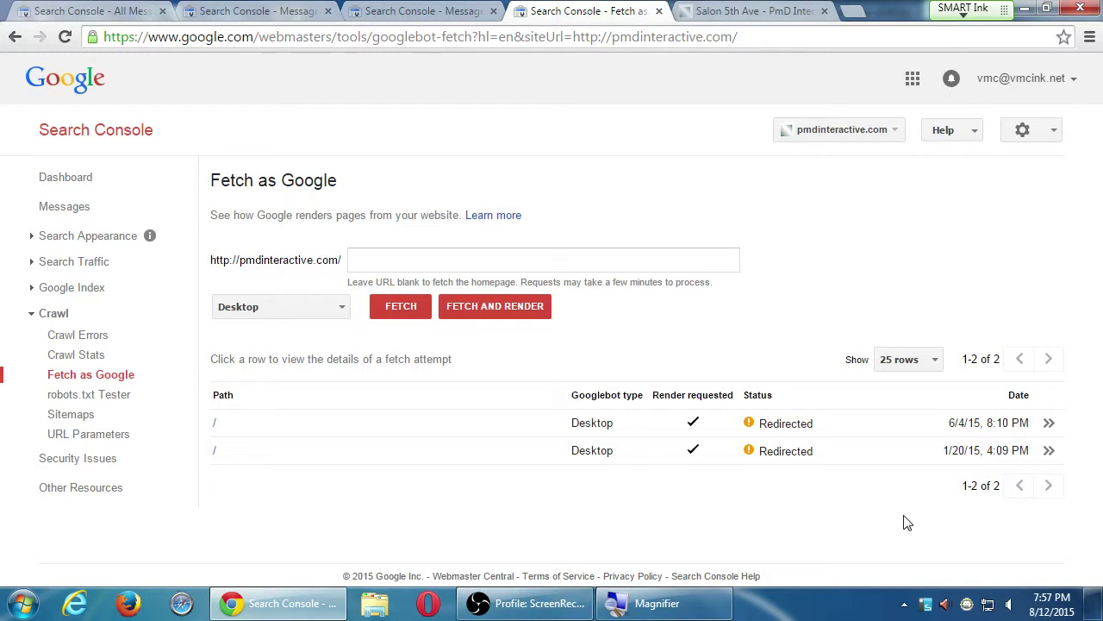
# - View the downloaded HTTP response of the 6/4/15 homepage fetch attempt and return to the fetch list
pyautogui.click(749, 425)
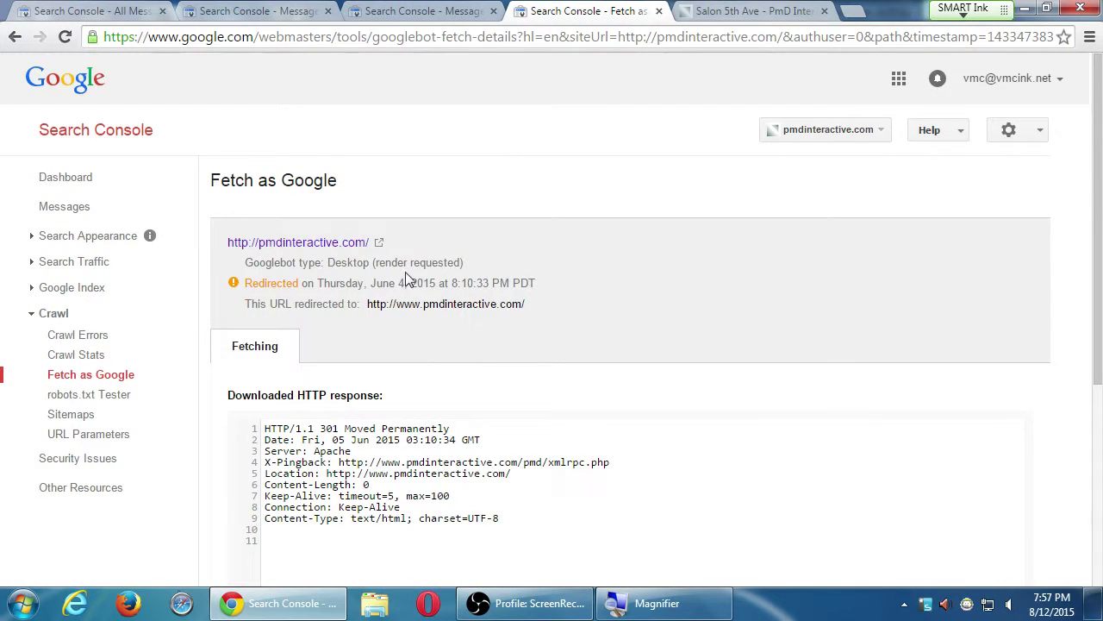
pyautogui.scroll(-3, 571, 225)
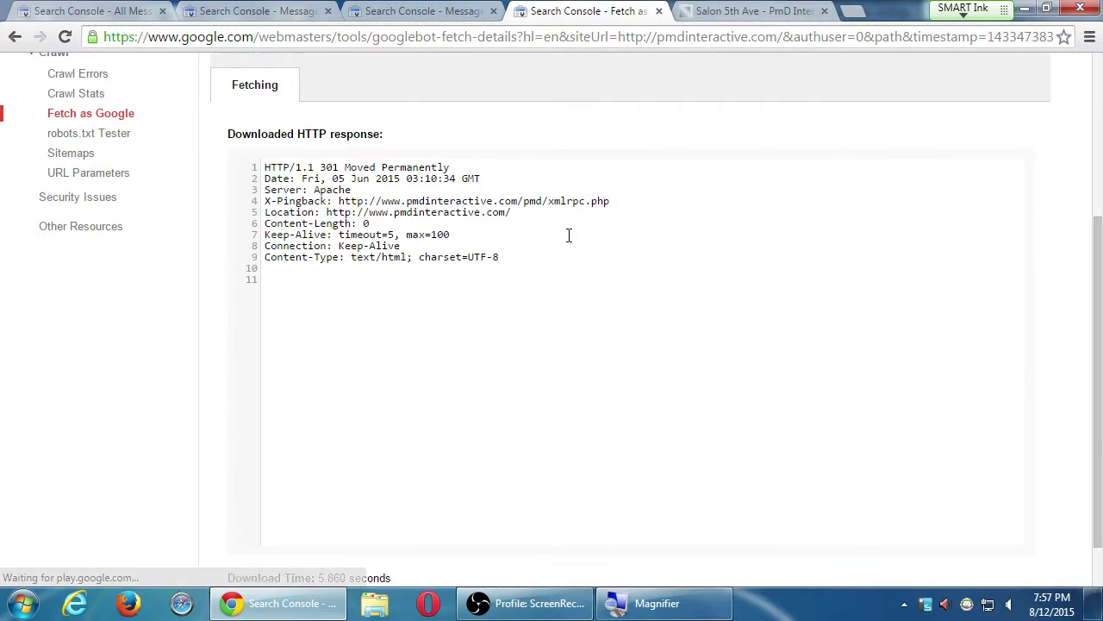
pyautogui.hotkey('alt', 'Left')
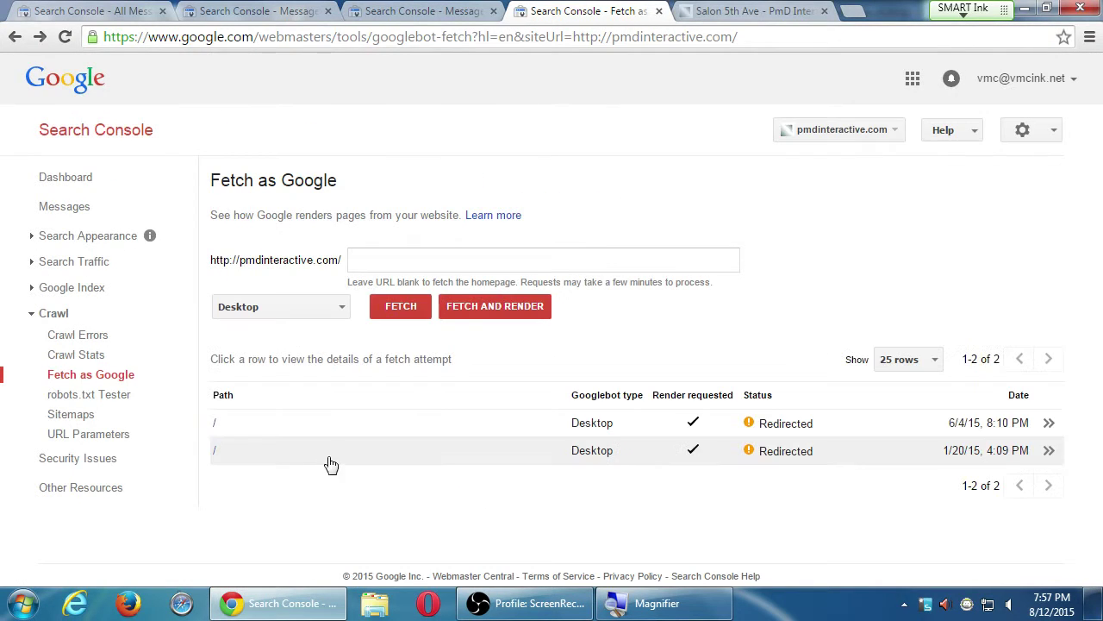
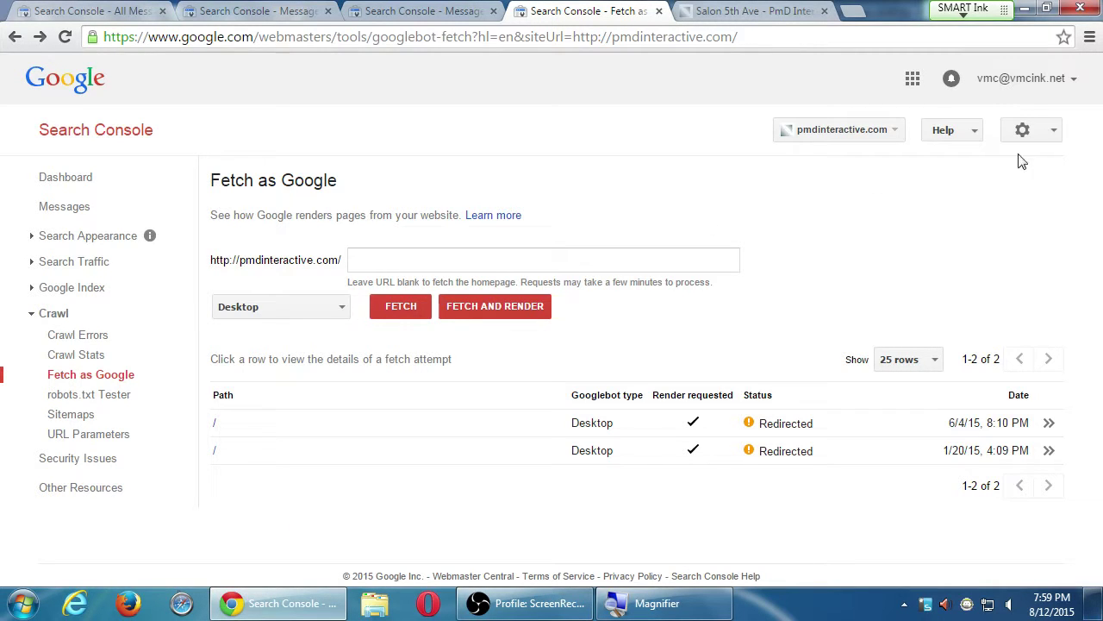
# - View the property's settings options, such as Verification Details and Users and Property Owners, and close them without choosing one
pyautogui.click(1051, 134)
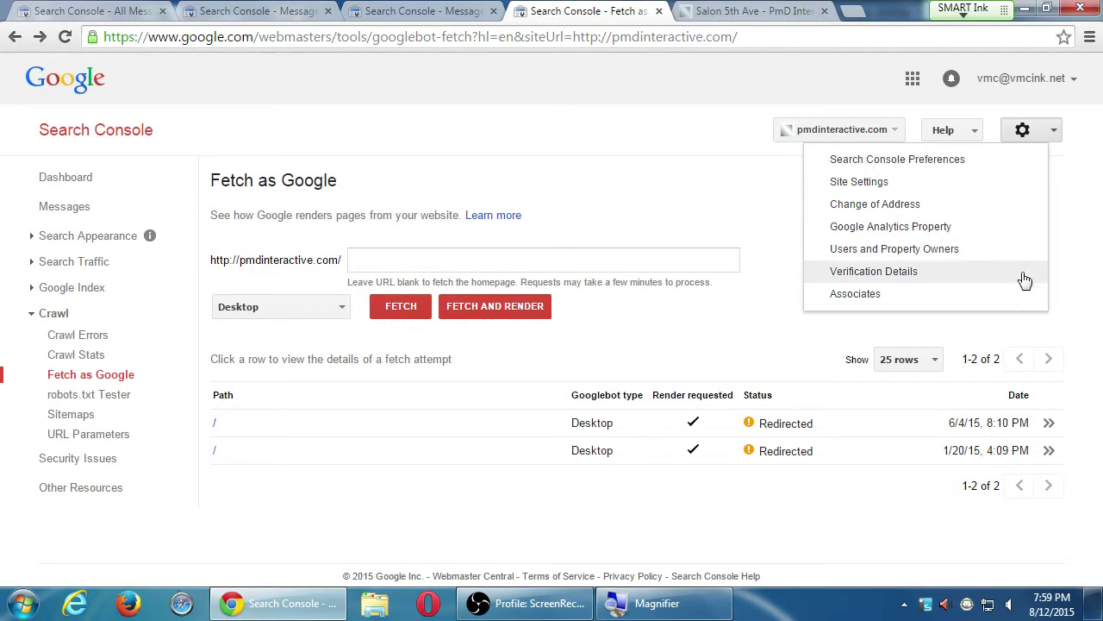
pyautogui.click(1066, 295)
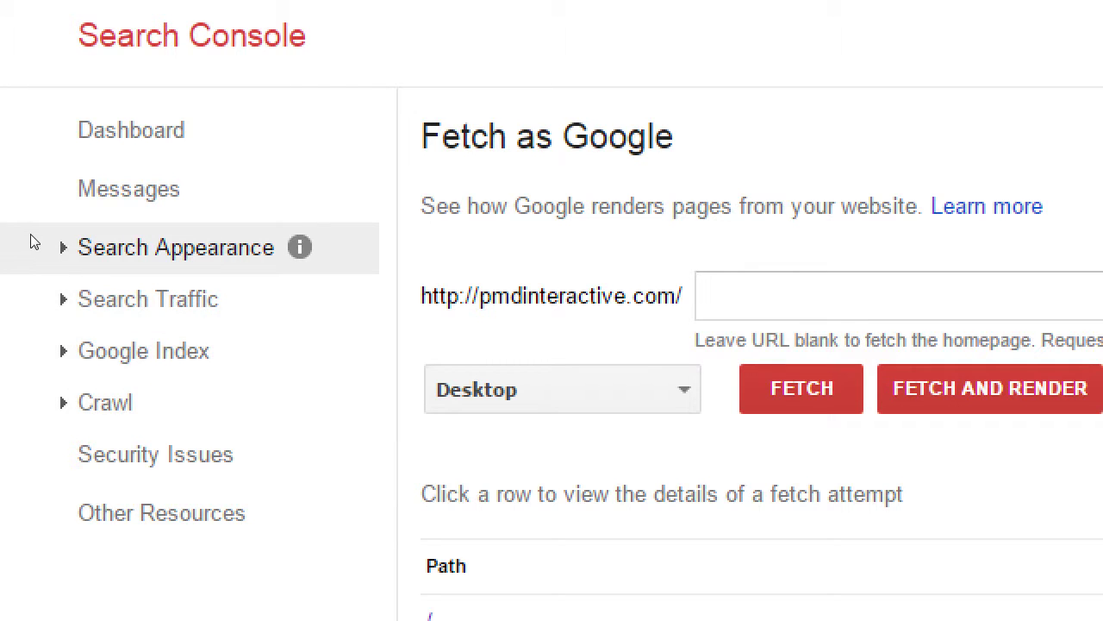
# - Open the Links to Your Site report under Search Traffic
pyautogui.click(31, 241)
pyautogui.click(32, 241)
pyautogui.click(33, 269)
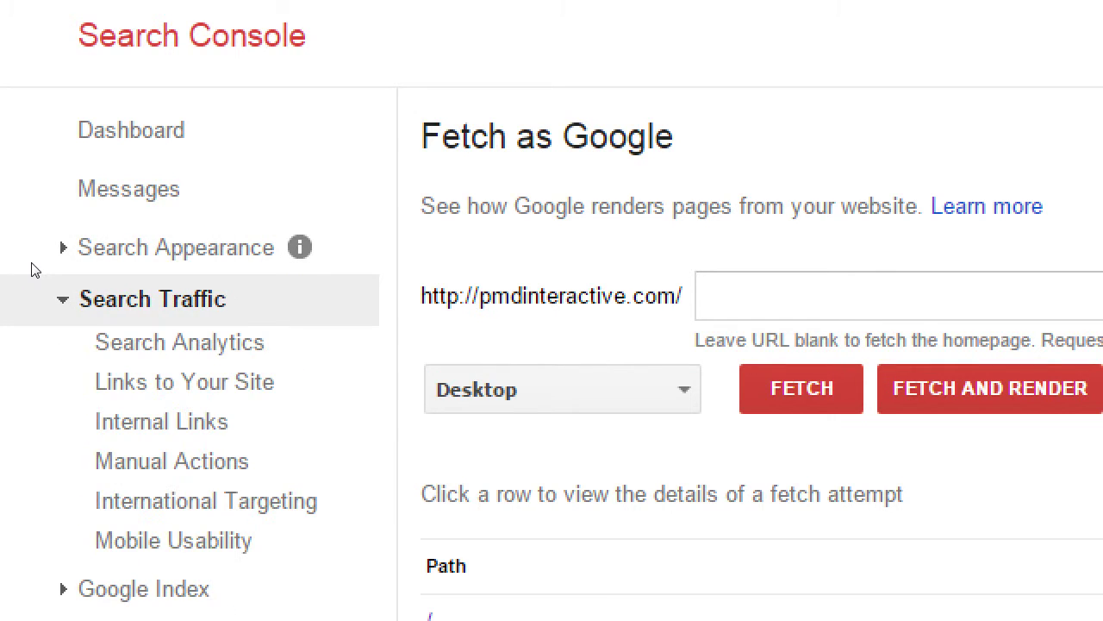
pyautogui.scroll(-1, 23, 382)
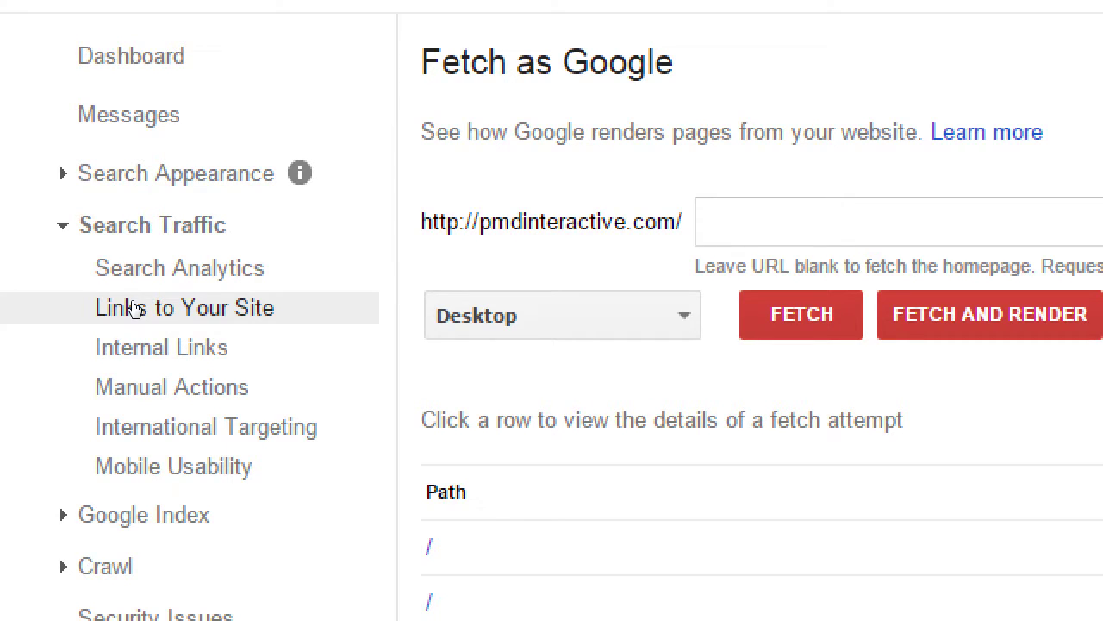
pyautogui.click(108, 309)
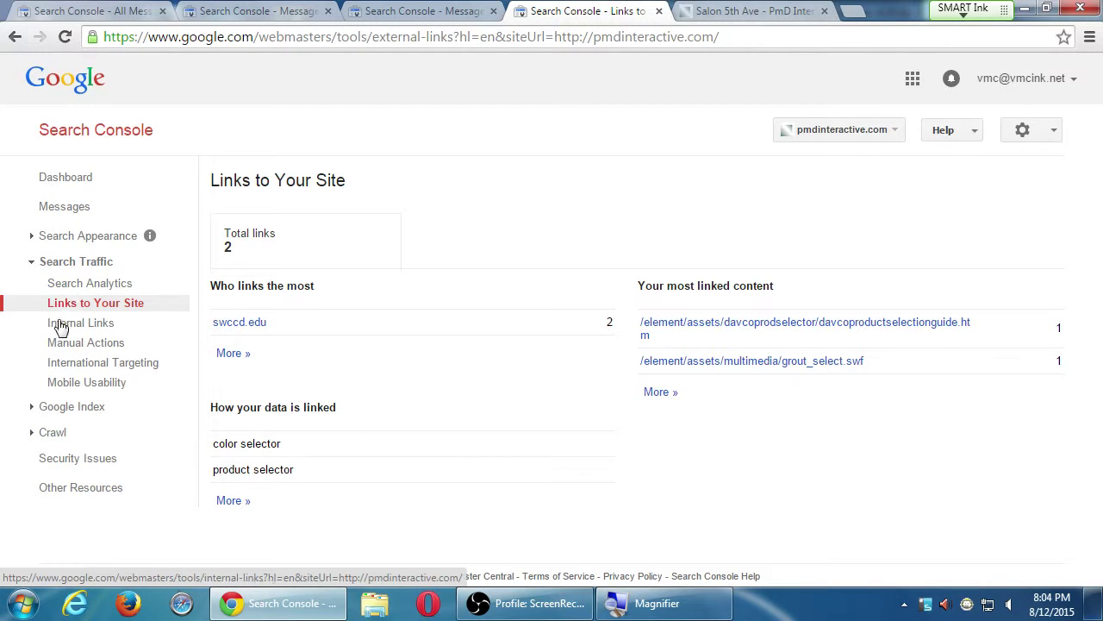
# - Look through the Search Analytics report and go back to Links to Your Site
pyautogui.click(35, 407)
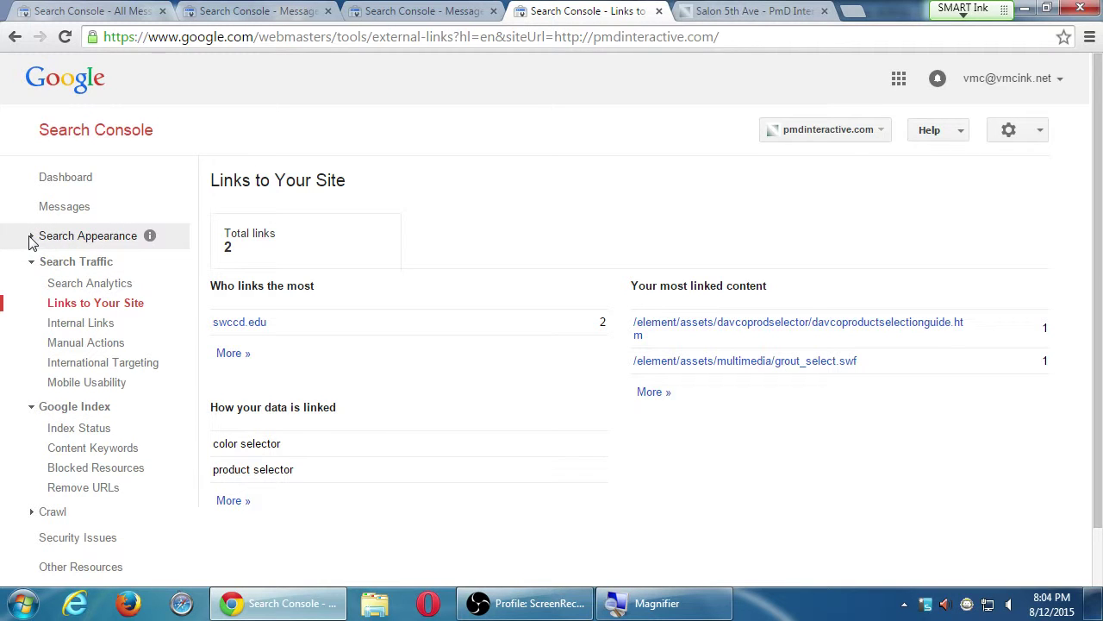
pyautogui.click(74, 287)
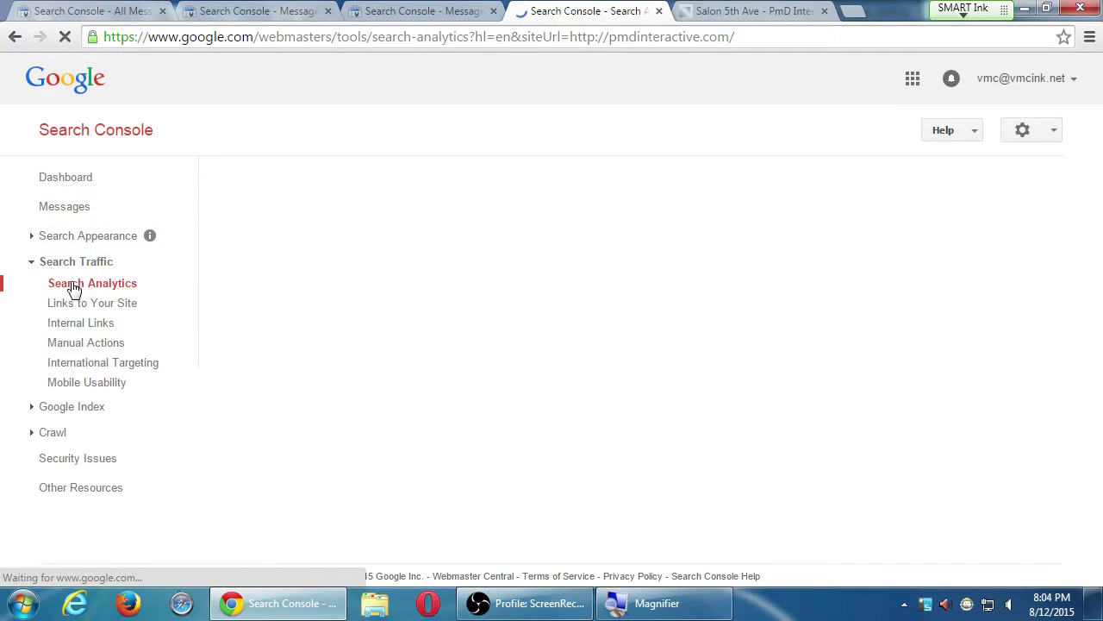
pyautogui.scroll(-1, 443, 434)
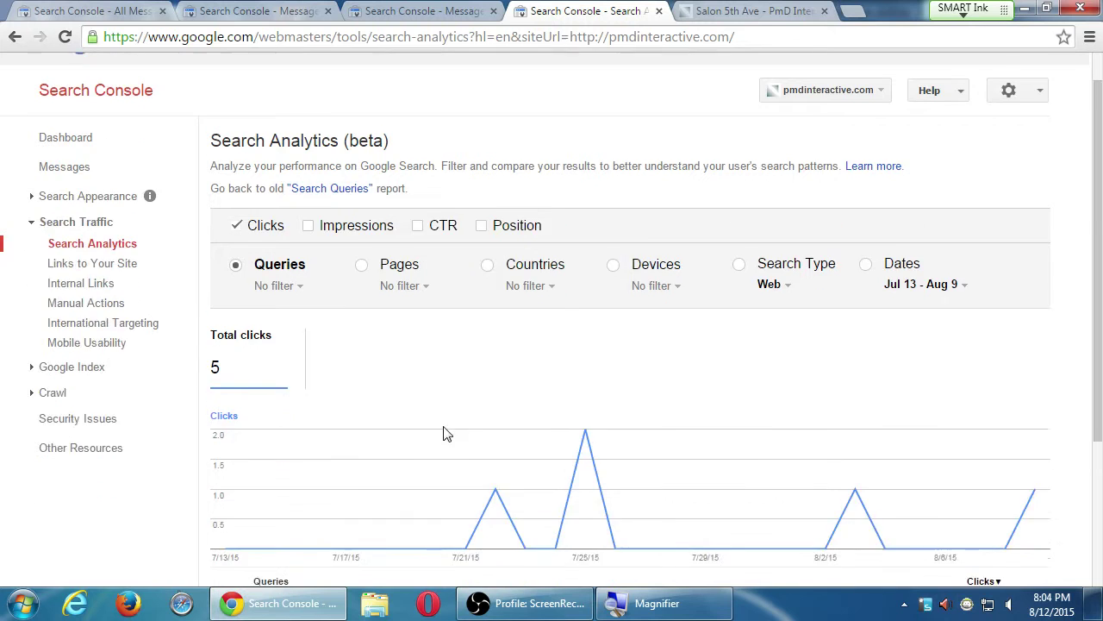
pyautogui.scroll(-3, 443, 434)
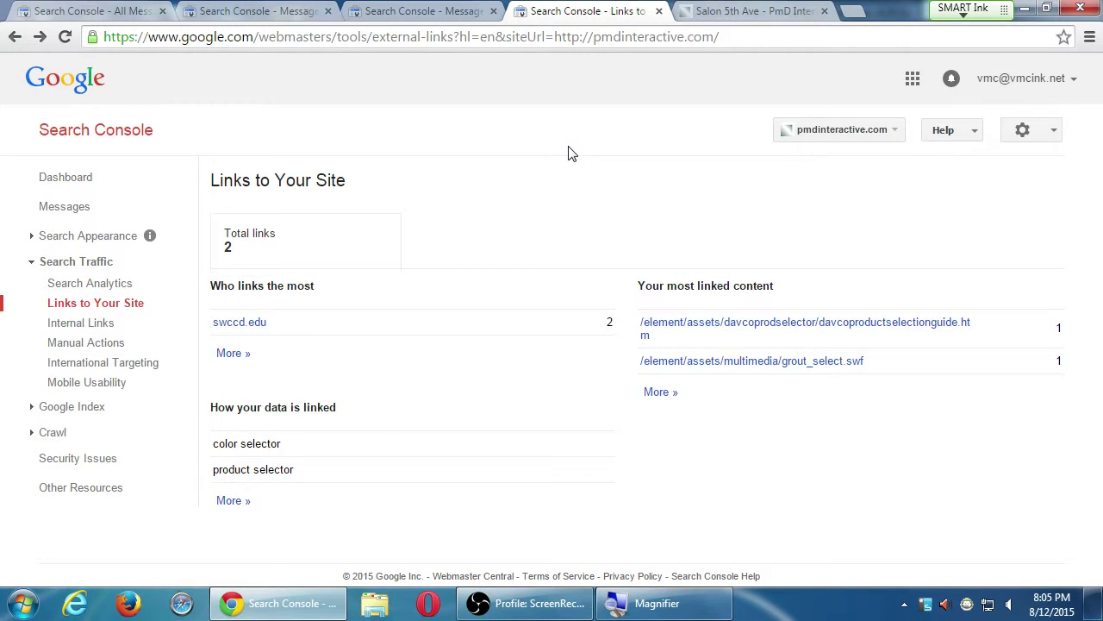
# - Reopen Search Analytics and examine the clicks graph and the list of search queries for Jul 13 - Aug 9
pyautogui.click(102, 285)
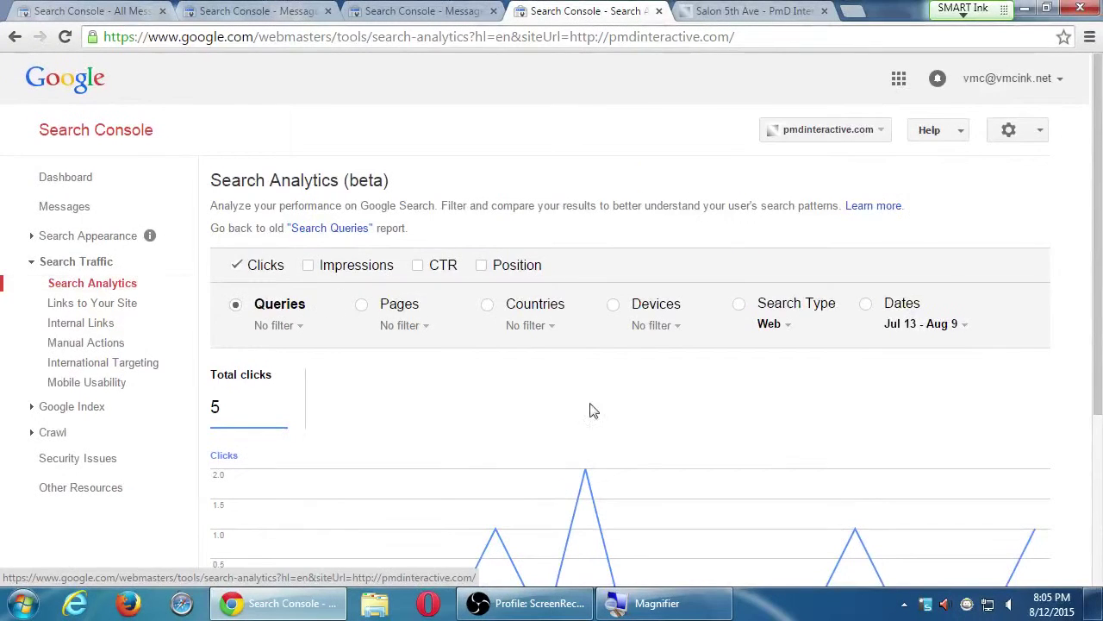
pyautogui.scroll(-2, 603, 439)
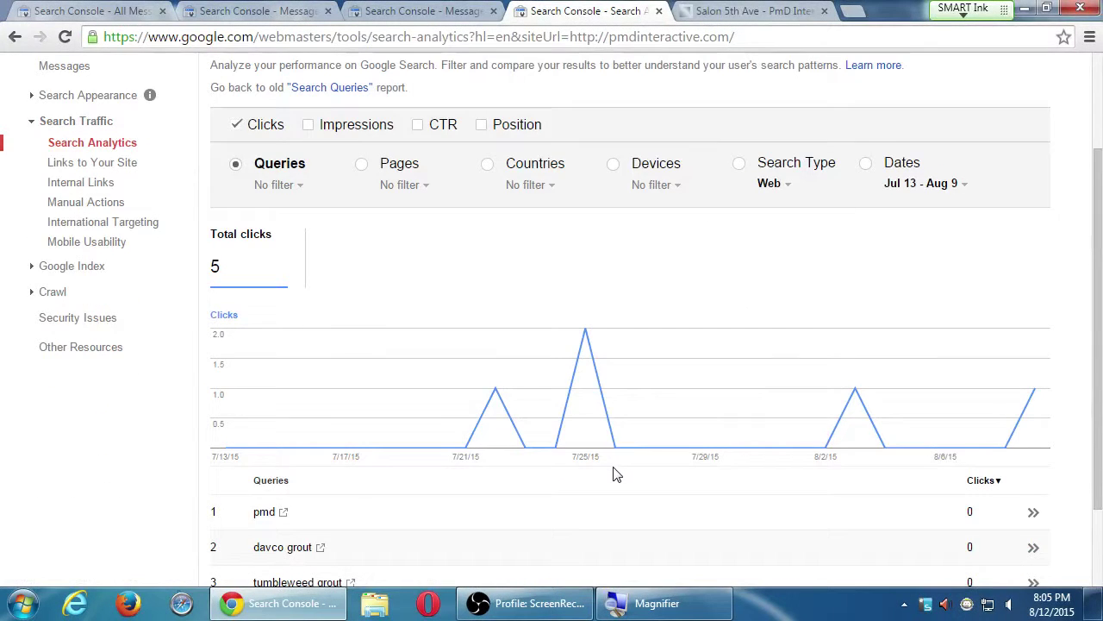
pyautogui.scroll(-2, 616, 474)
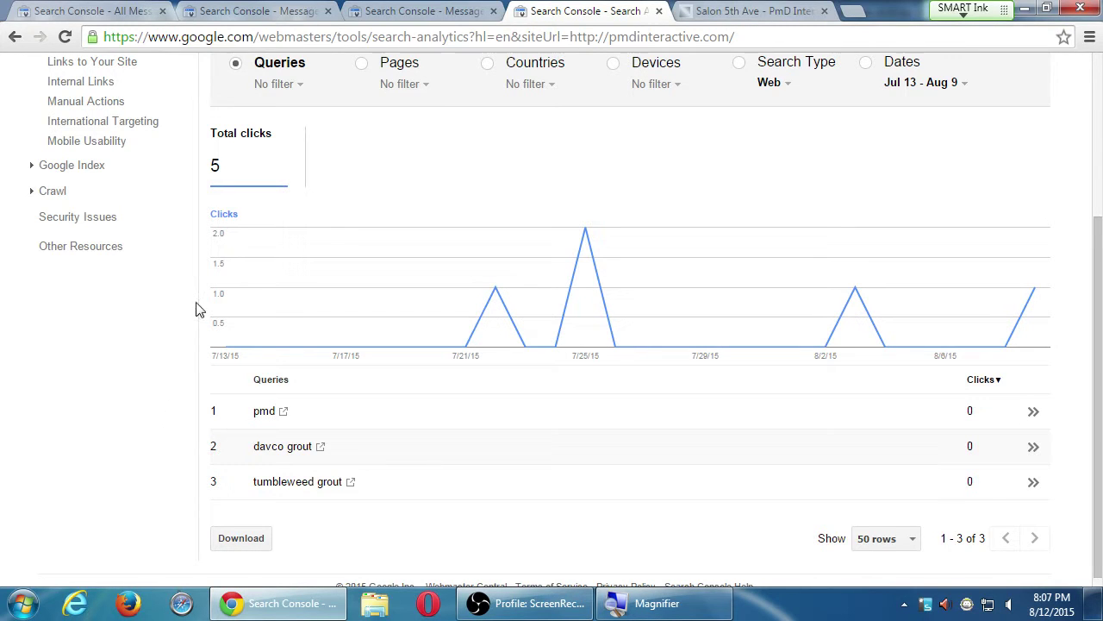
pyautogui.scroll(1, 336, 345)
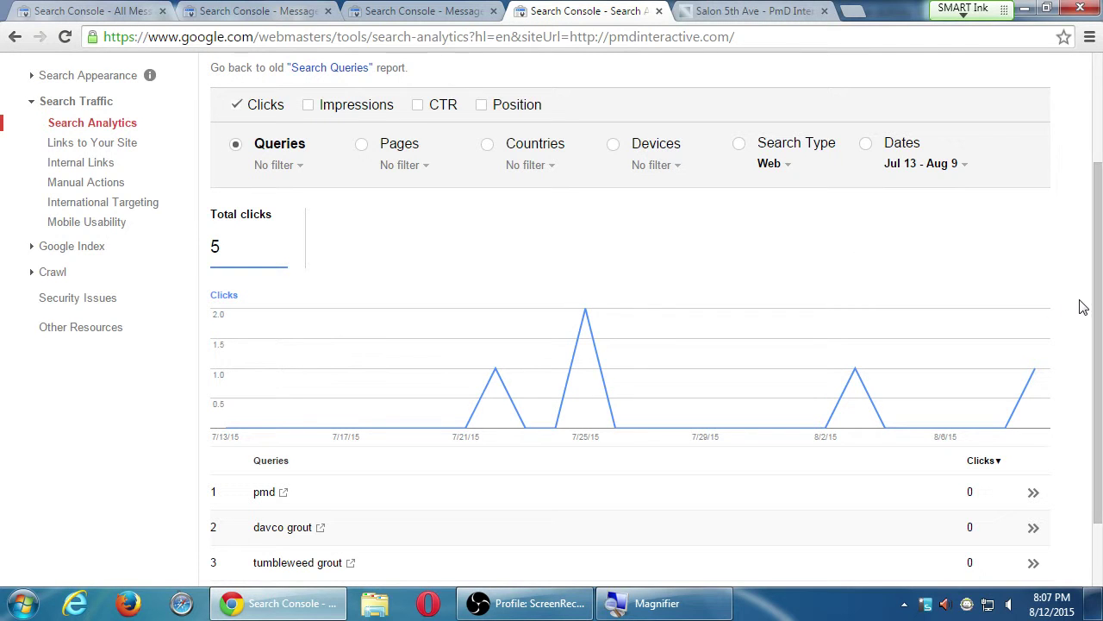
pyautogui.scroll(2, 1096, 308)
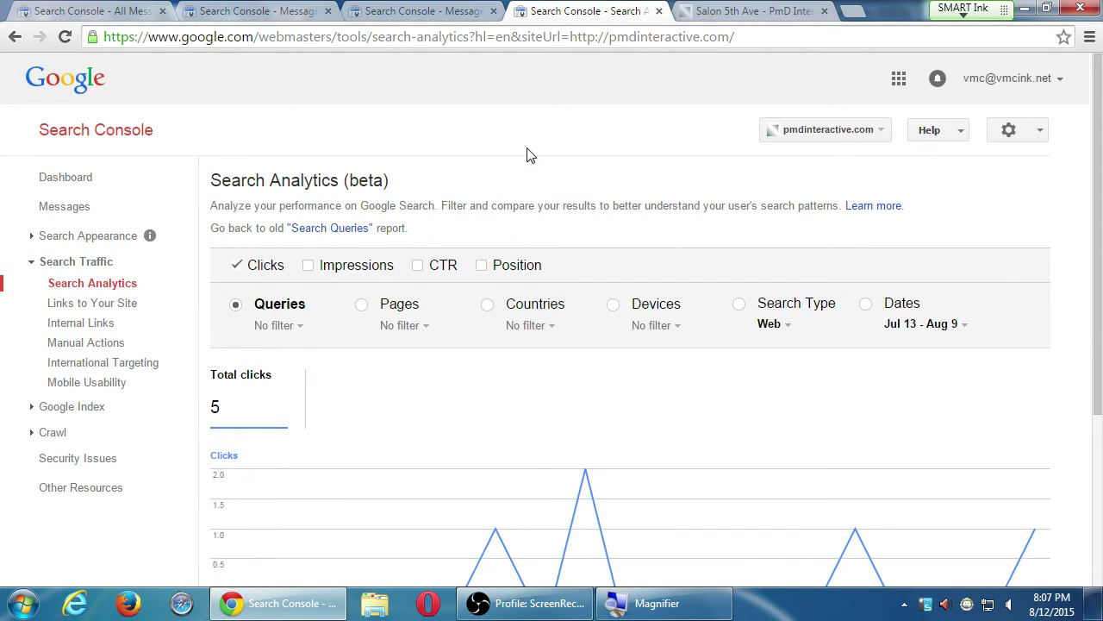
pyautogui.click(562, 607)
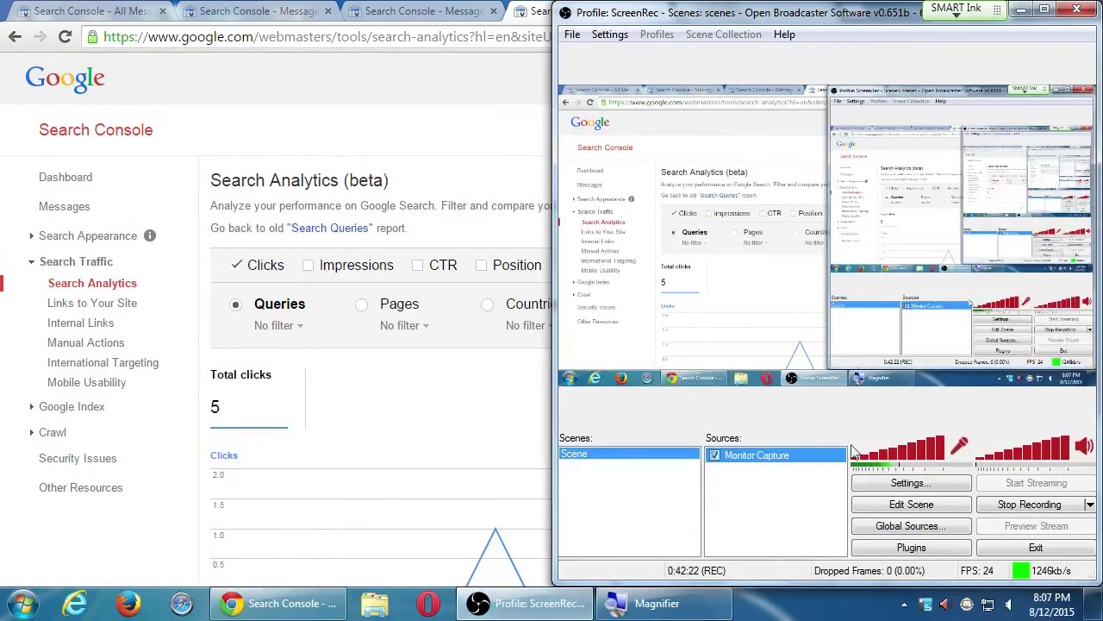